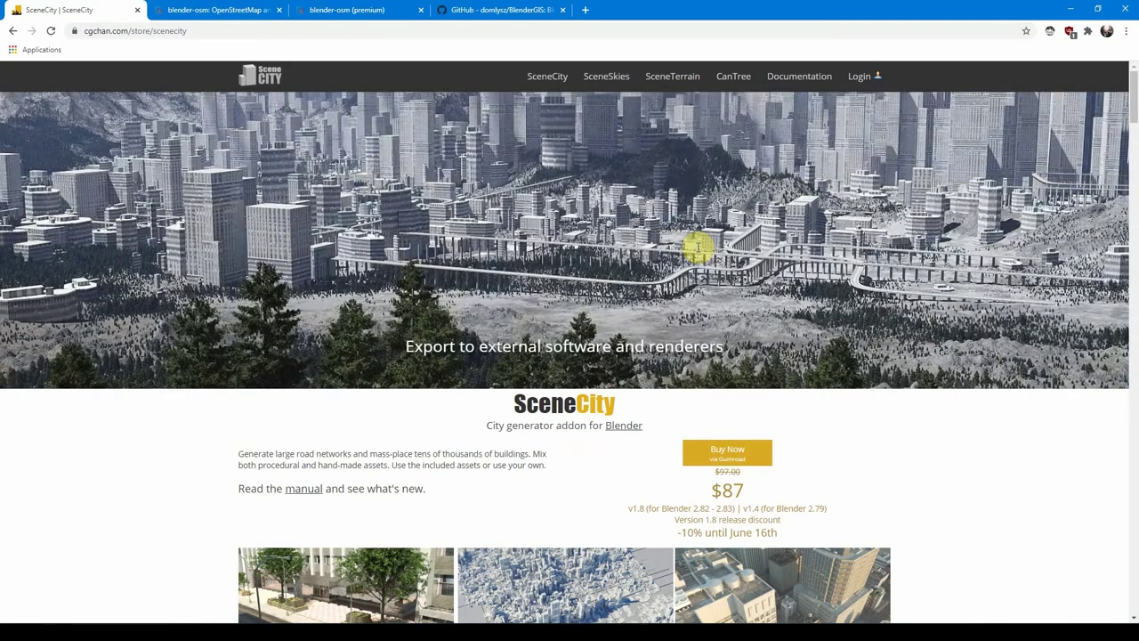
Browse the blender-osm premium and free OpenStreetMap and Terrain product pages
scroll(700, 249, down, 4)
scroll(701, 252, down, 3)
scroll(700, 252, down, 5)
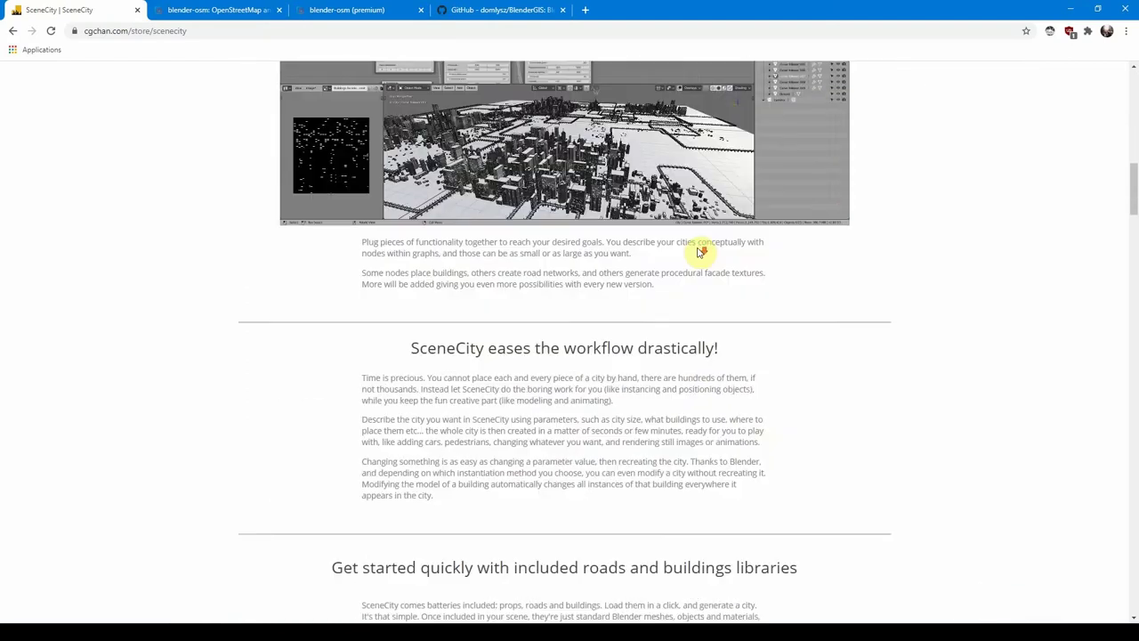
scroll(564, 285, down, 5)
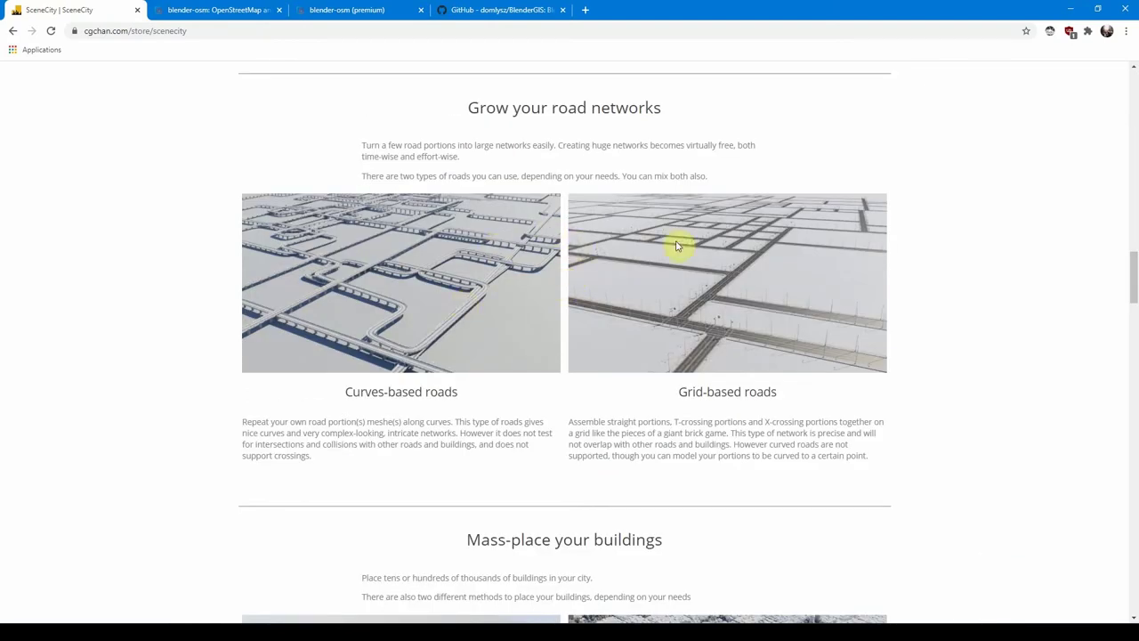
scroll(676, 246, down, 10)
scroll(676, 247, down, 2)
scroll(676, 246, down, 3)
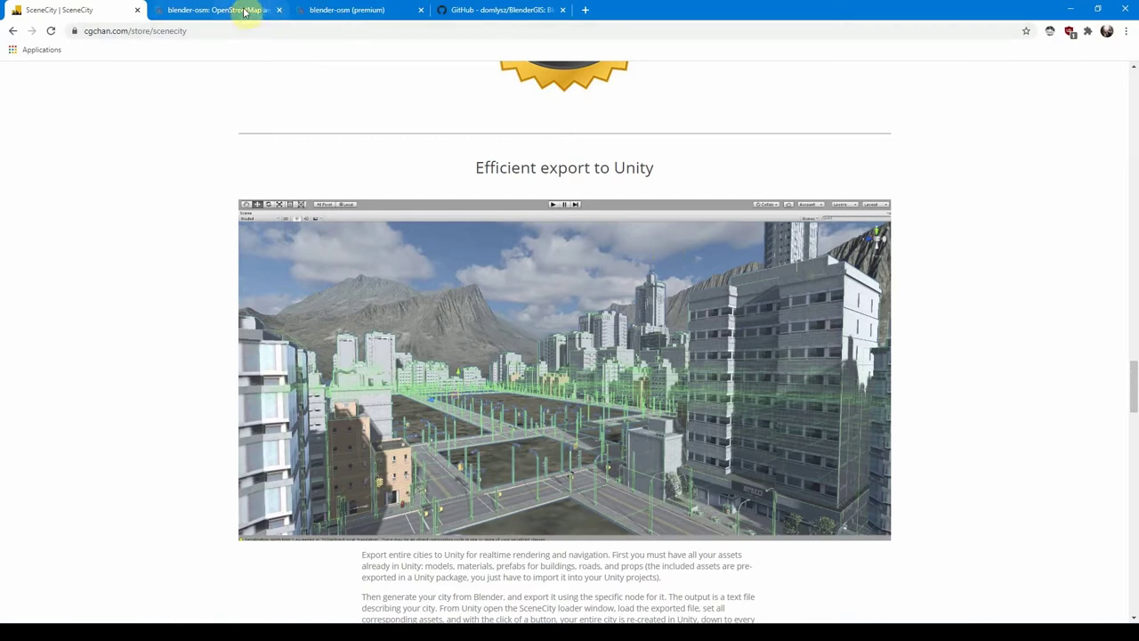
click(348, 10)
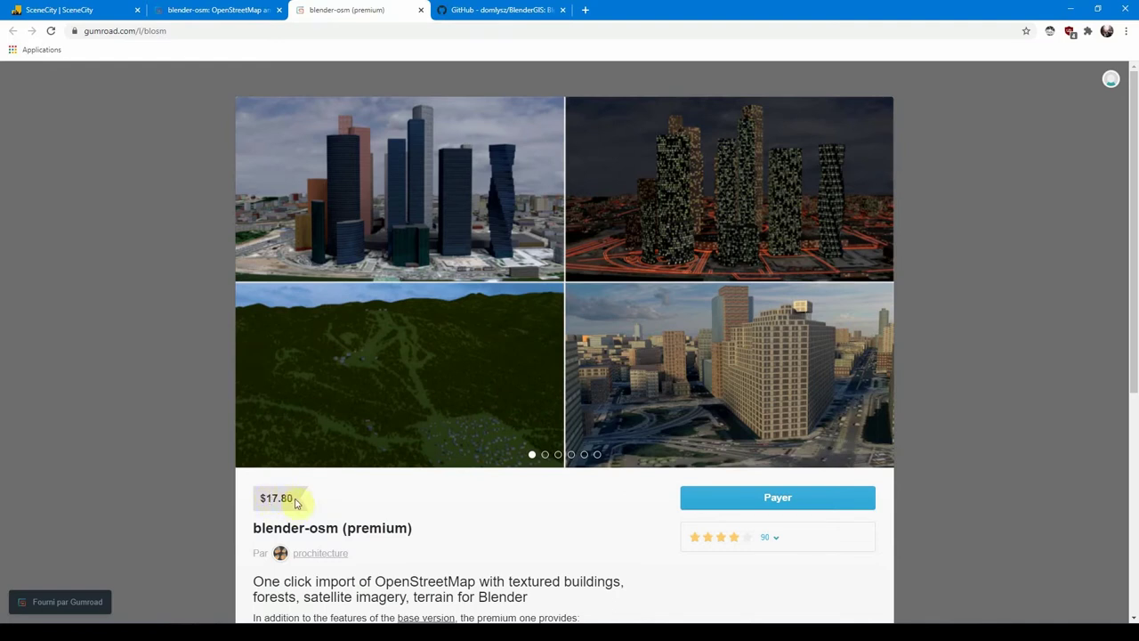
click(266, 11)
Enter 0 as the price for the free blender-osm download
scroll(523, 321, up, 3)
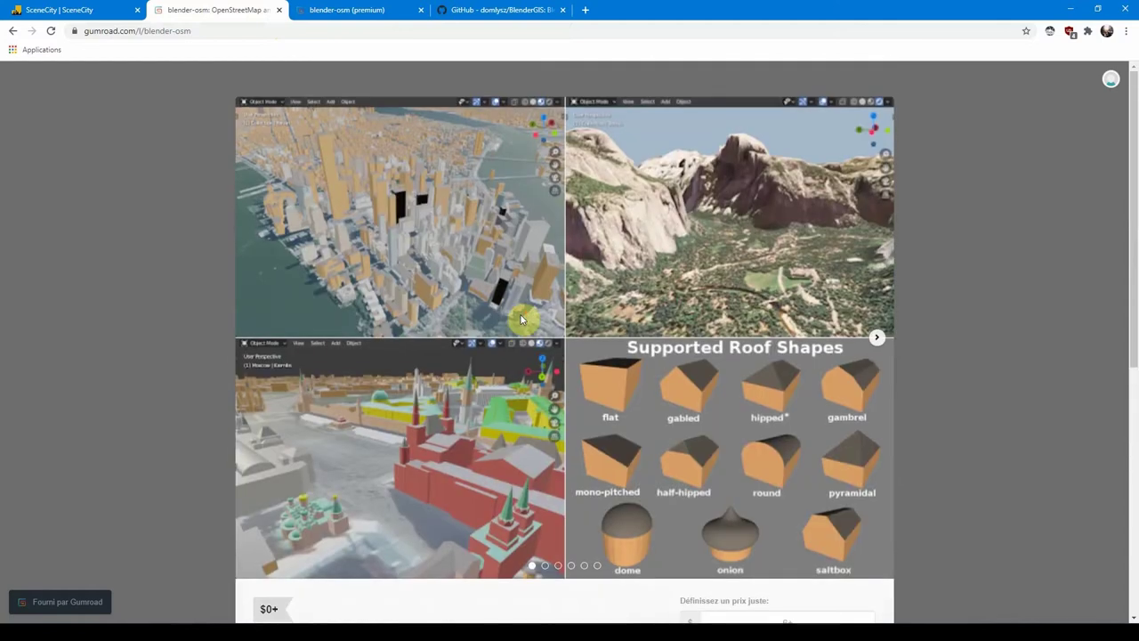
scroll(643, 539, down, 1)
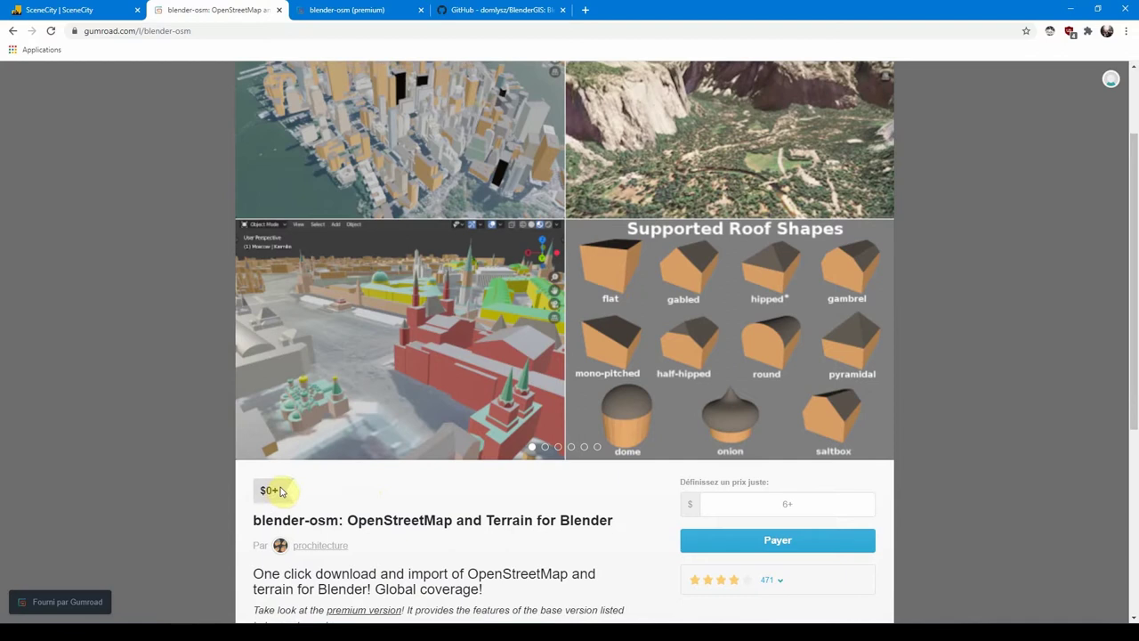
click(783, 501)
text(0)
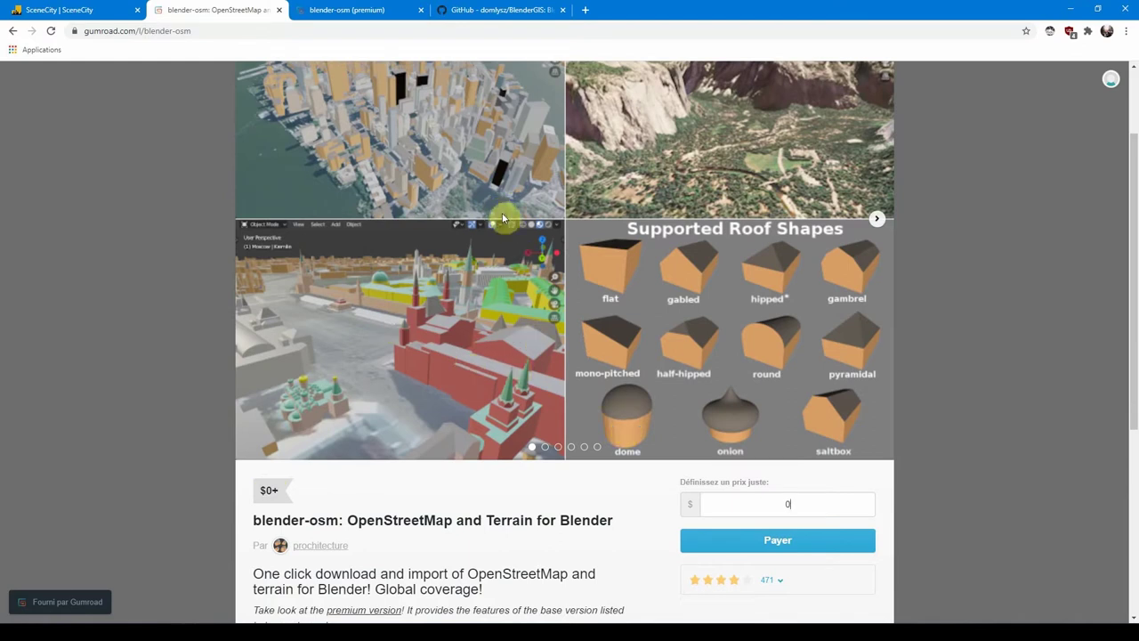
Download the BlenderGIS repository from GitHub as a ZIP
click(493, 11)
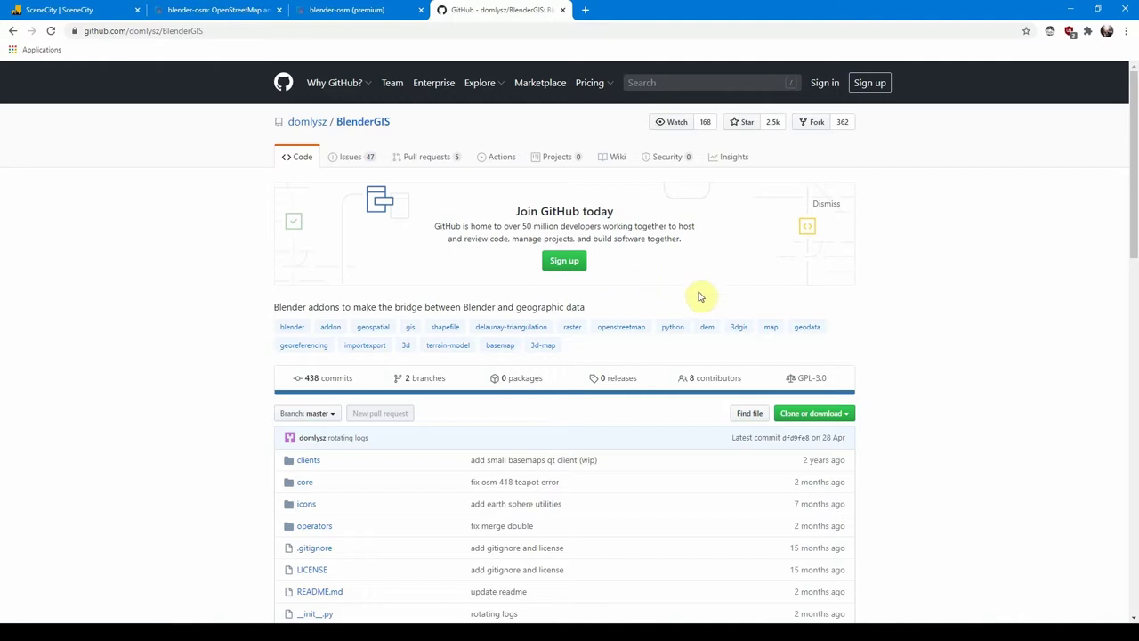
click(852, 415)
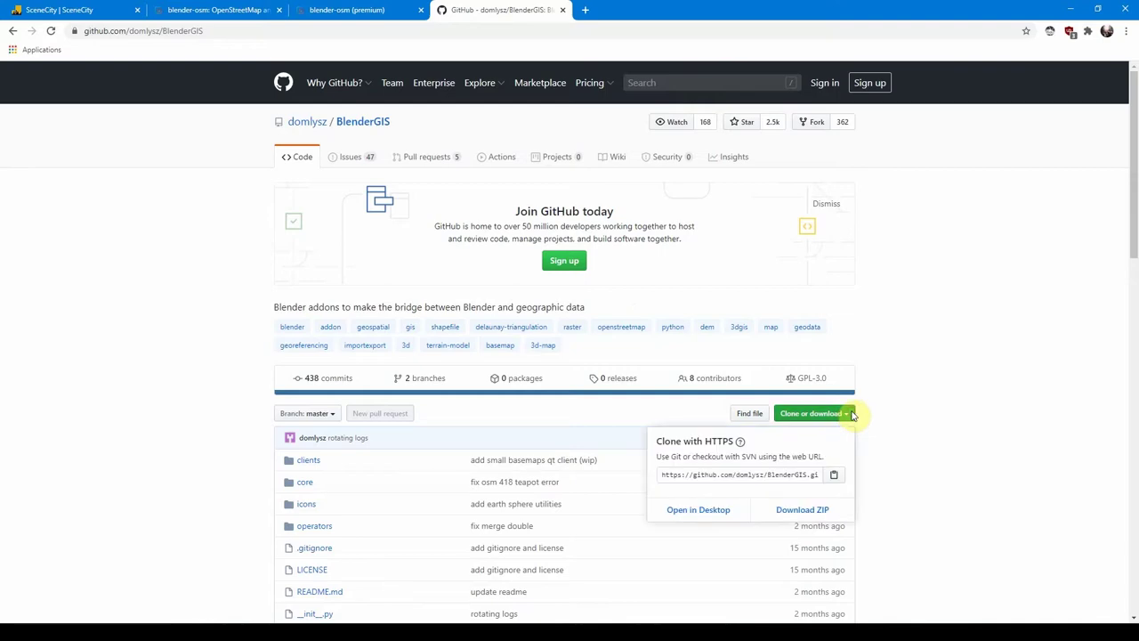
click(803, 506)
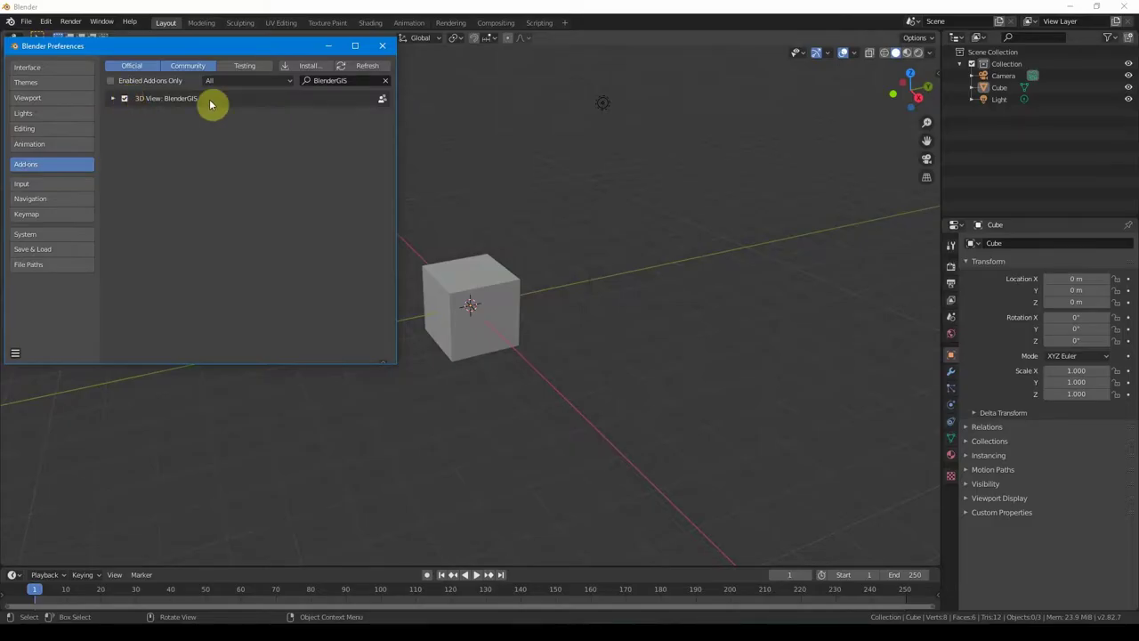
Enable the 3D View: BlenderGIS add-on and set its basemap cache folder to C:\Temp\
click(124, 99)
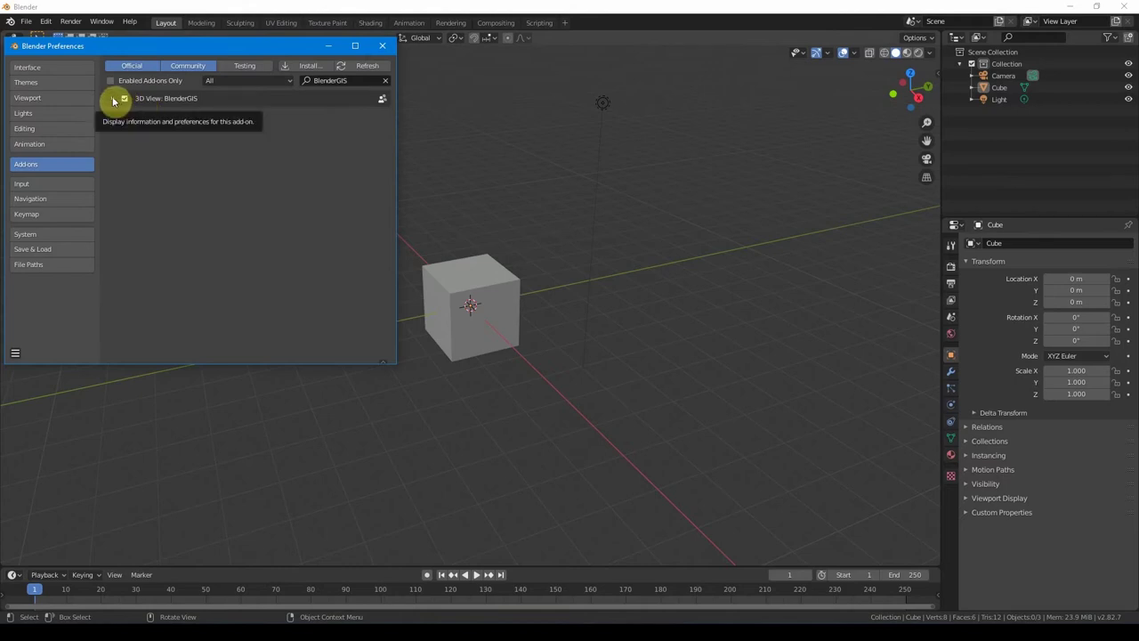
click(113, 99)
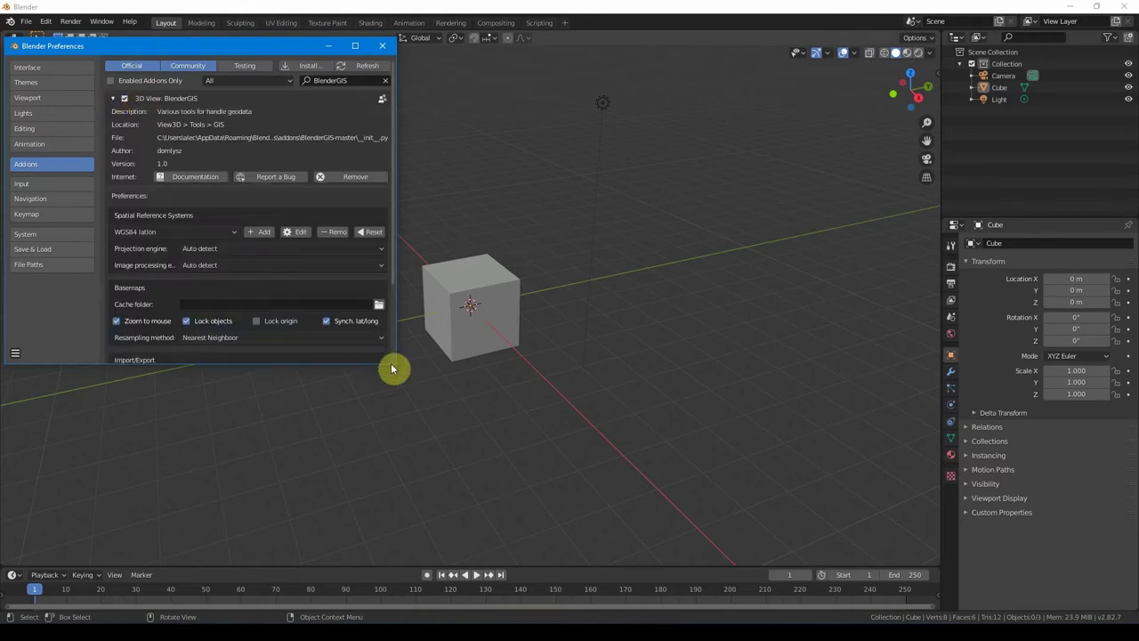
drag(395, 364, 705, 540)
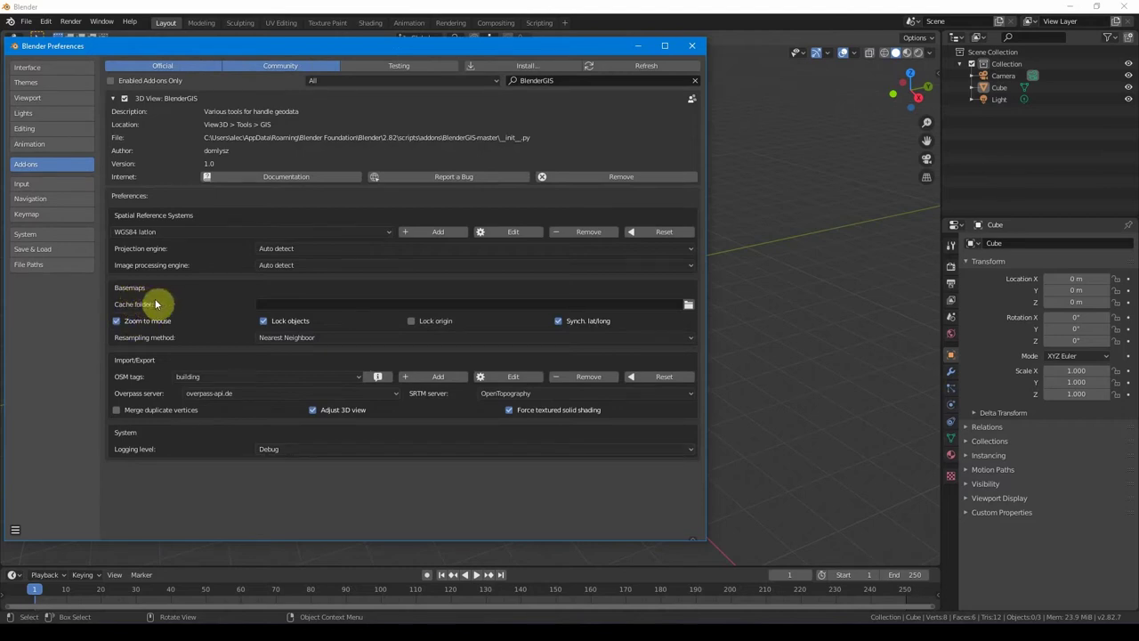
click(688, 304)
click(839, 549)
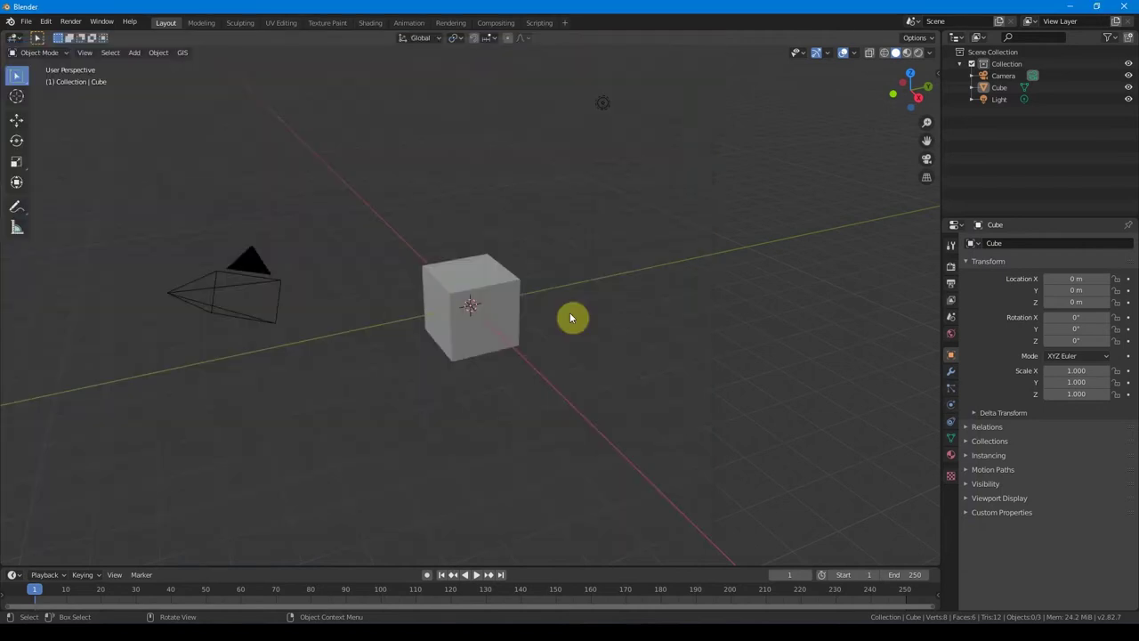
Delete the default cube and set up a Basemap with Google source and Satellite layer
click(512, 286)
key(Delete)
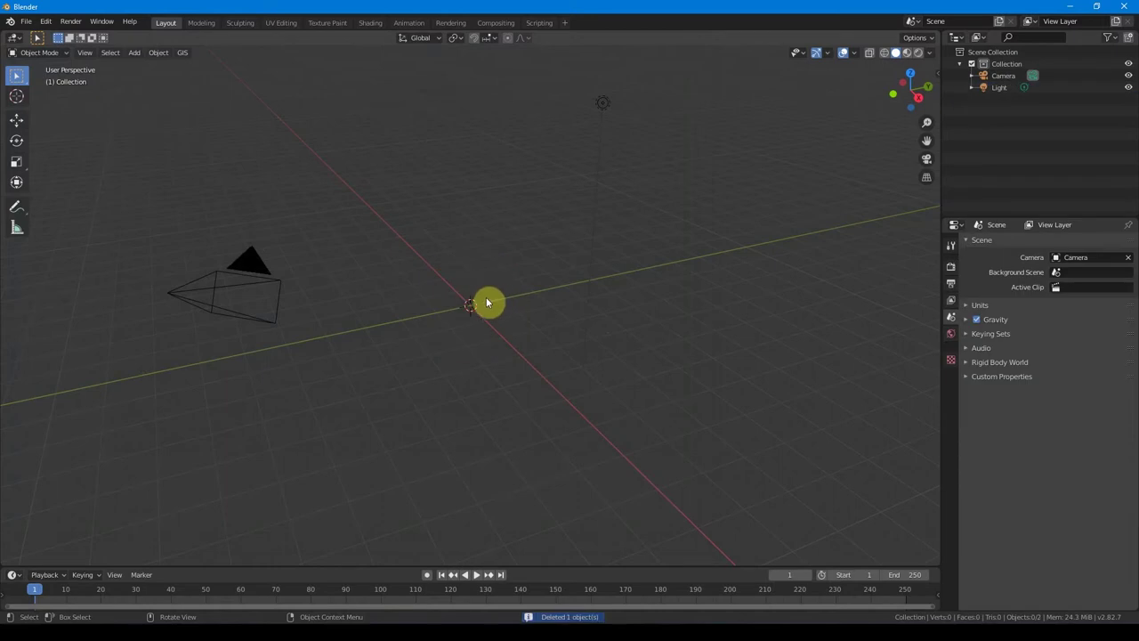
click(182, 52)
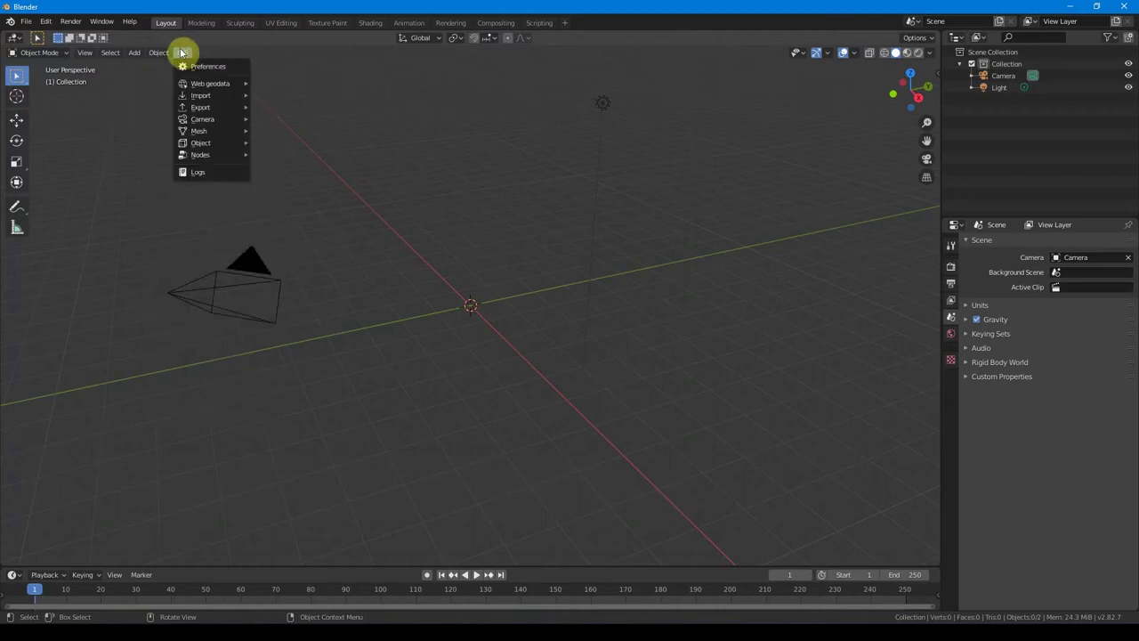
mouse_move(210, 83)
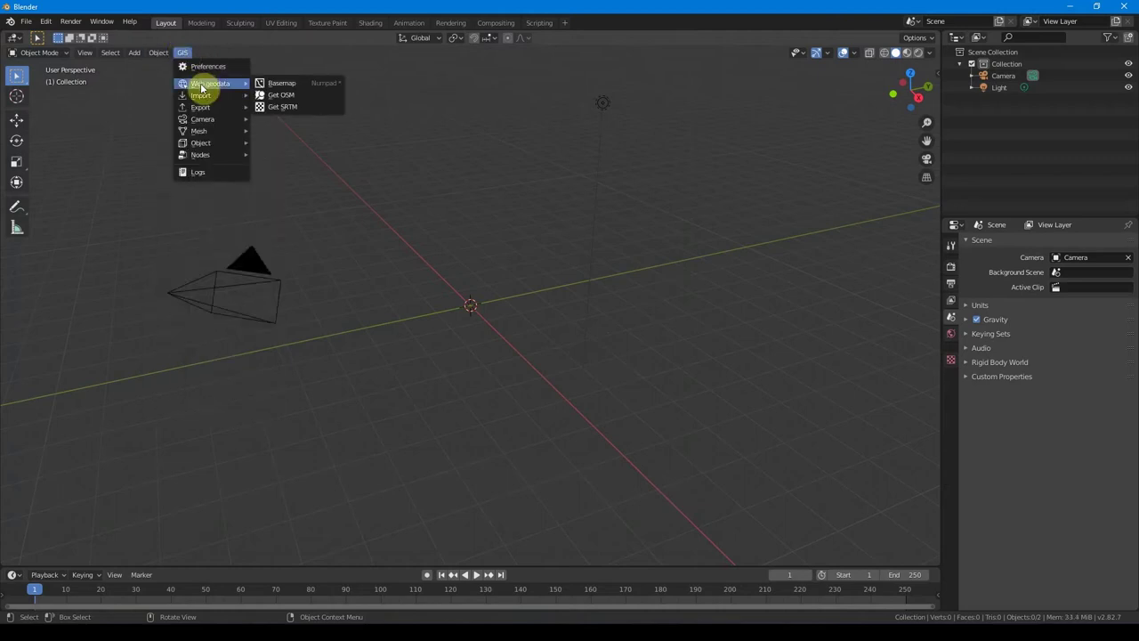
click(299, 84)
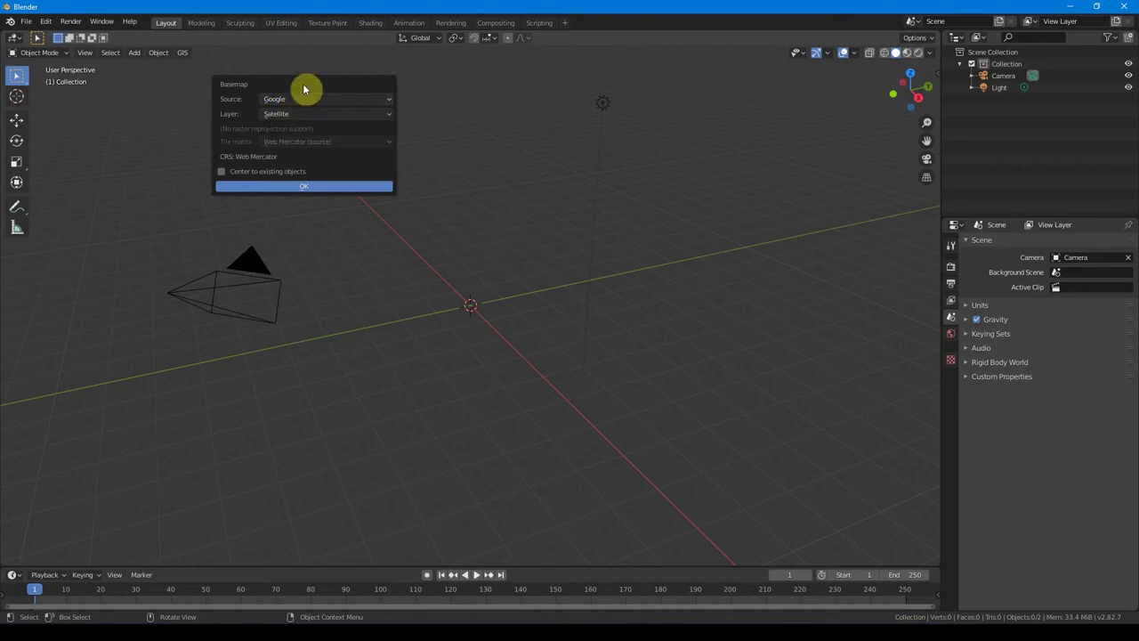
click(293, 99)
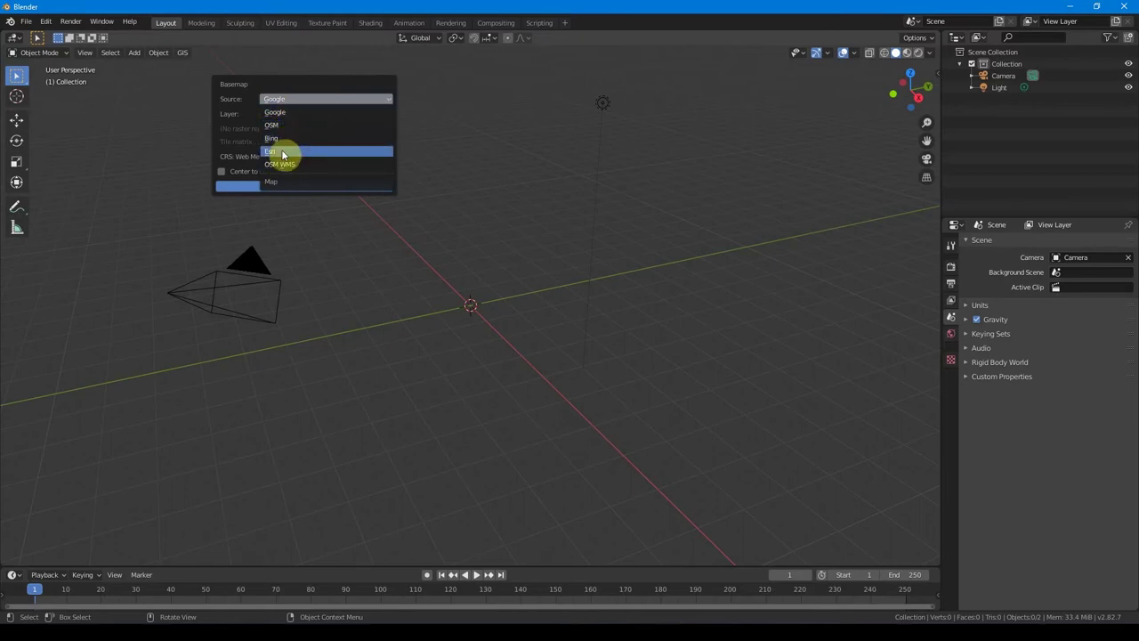
click(304, 99)
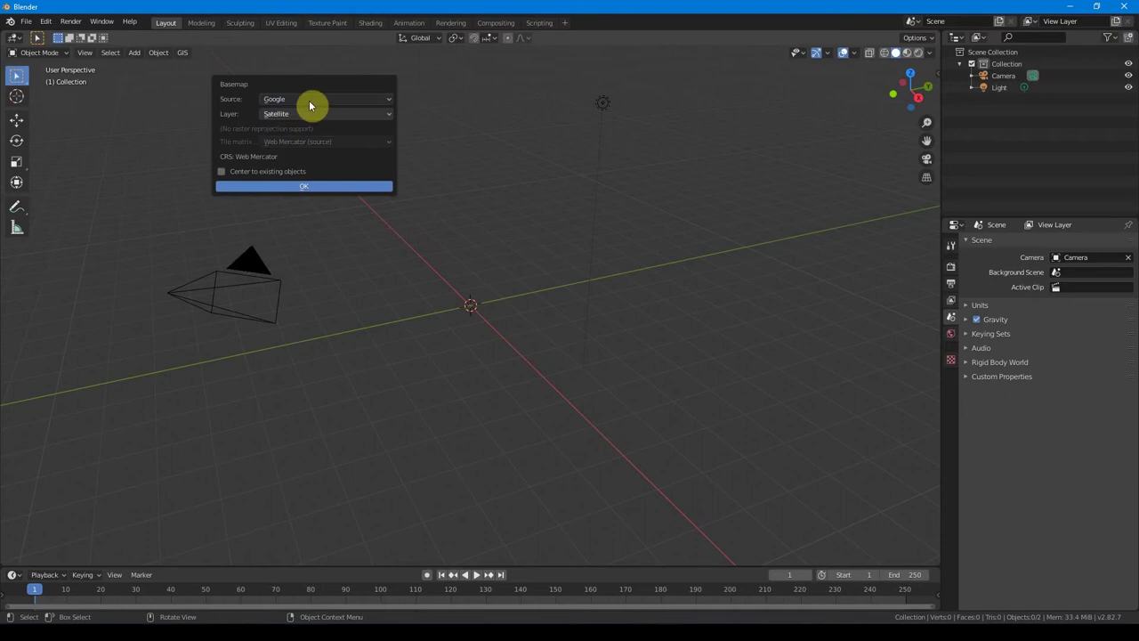
click(286, 115)
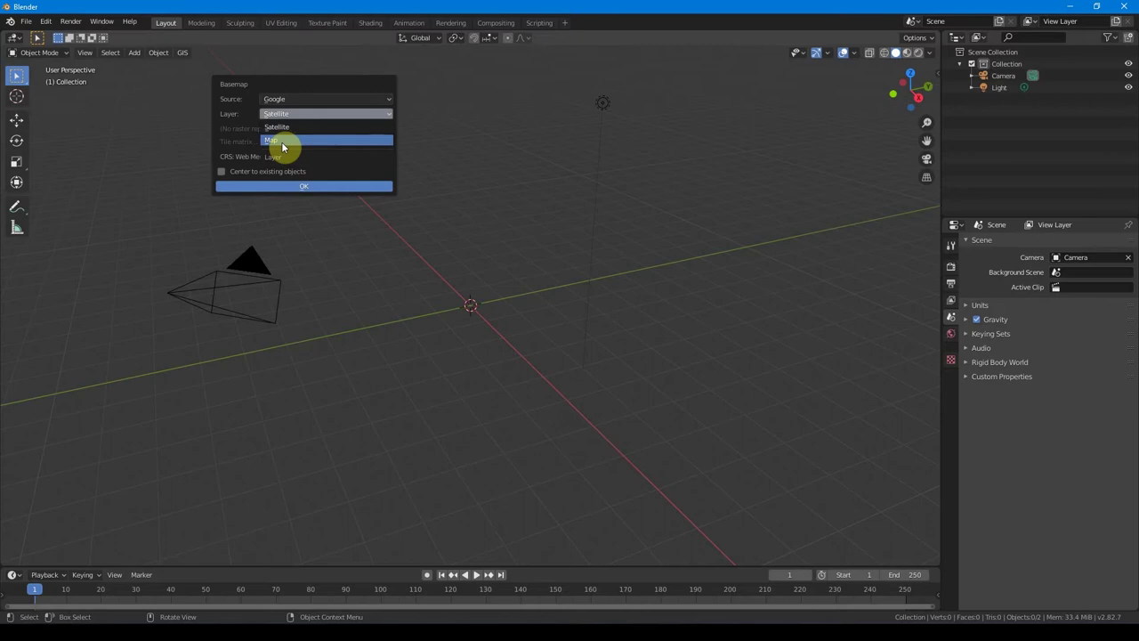
click(283, 126)
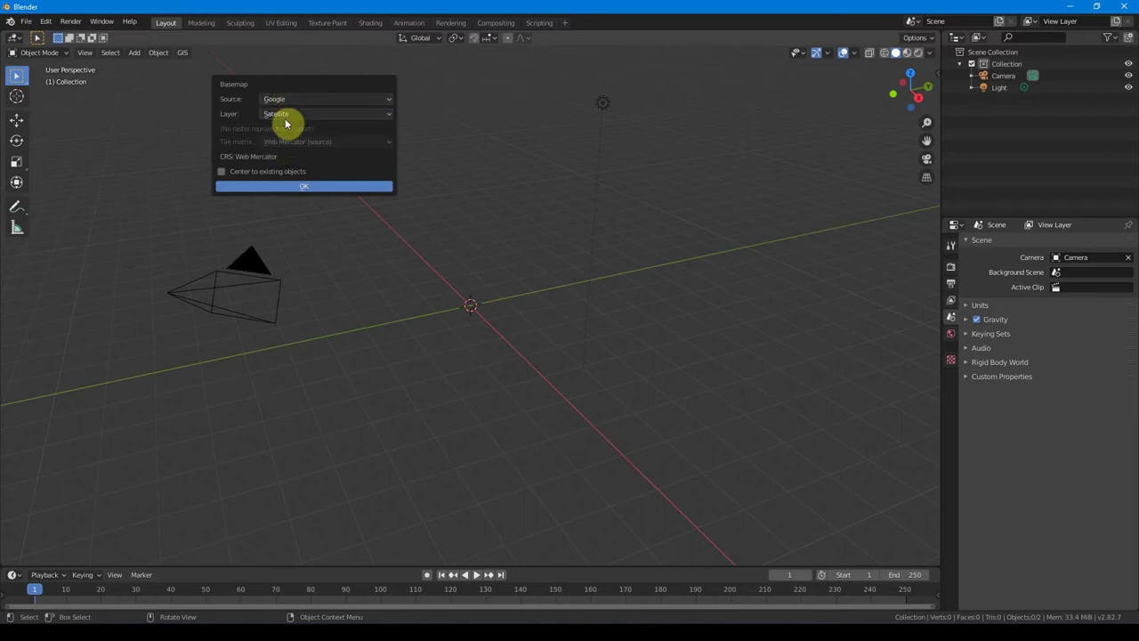
Load the Google Satellite basemap and zoom in until northern Italy and the Alps fill the view
click(303, 185)
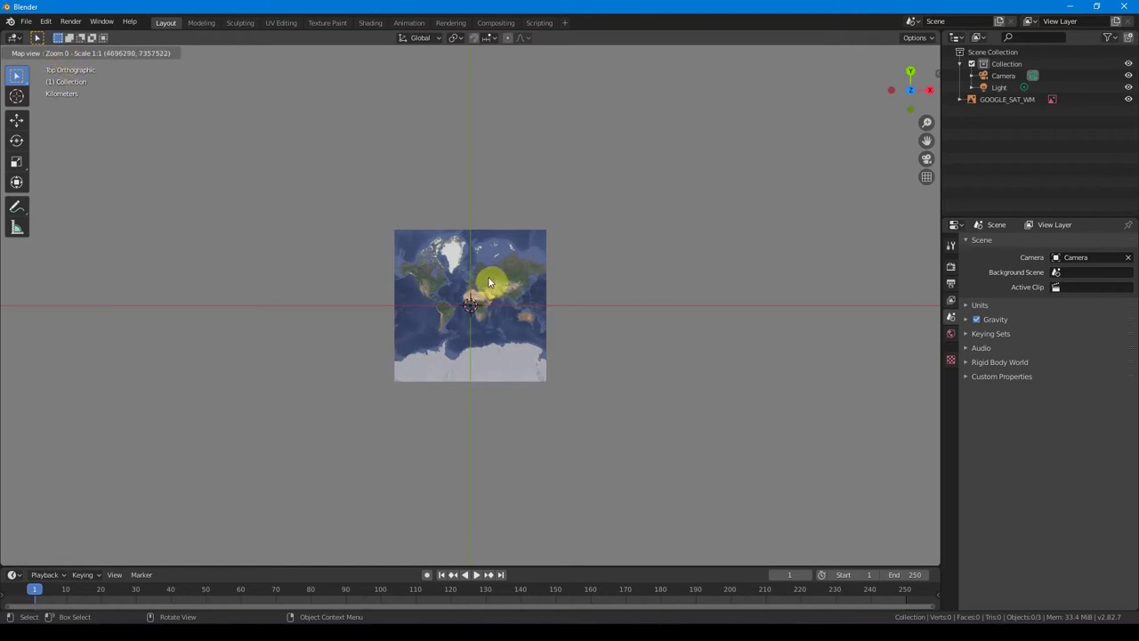
scroll(481, 277, up, 1)
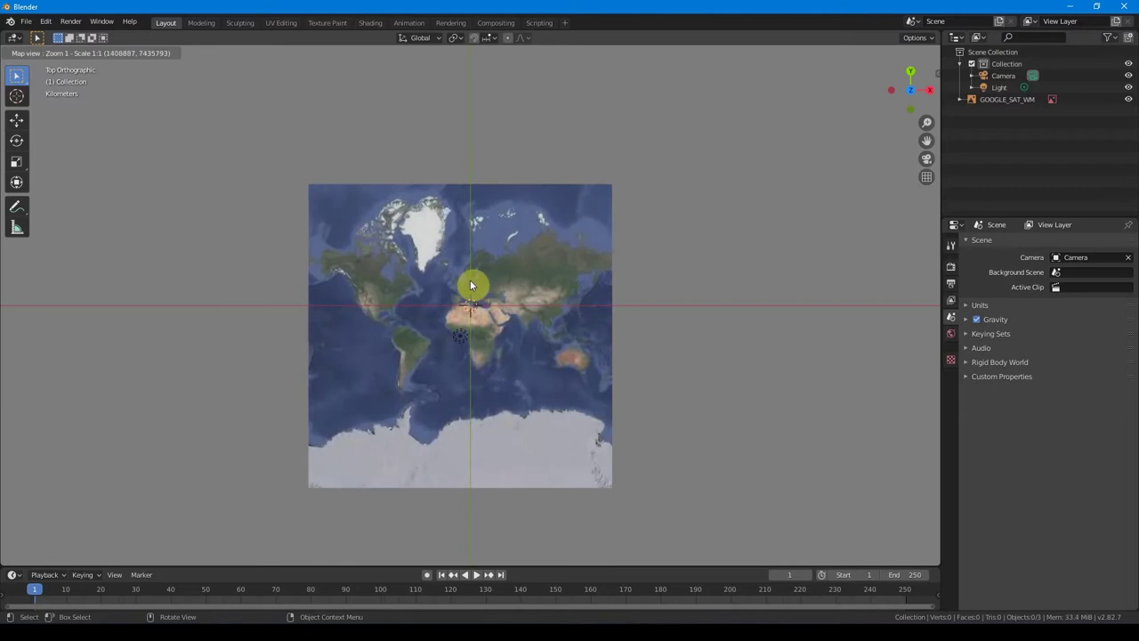
scroll(470, 293, up, 1)
scroll(469, 293, up, 1)
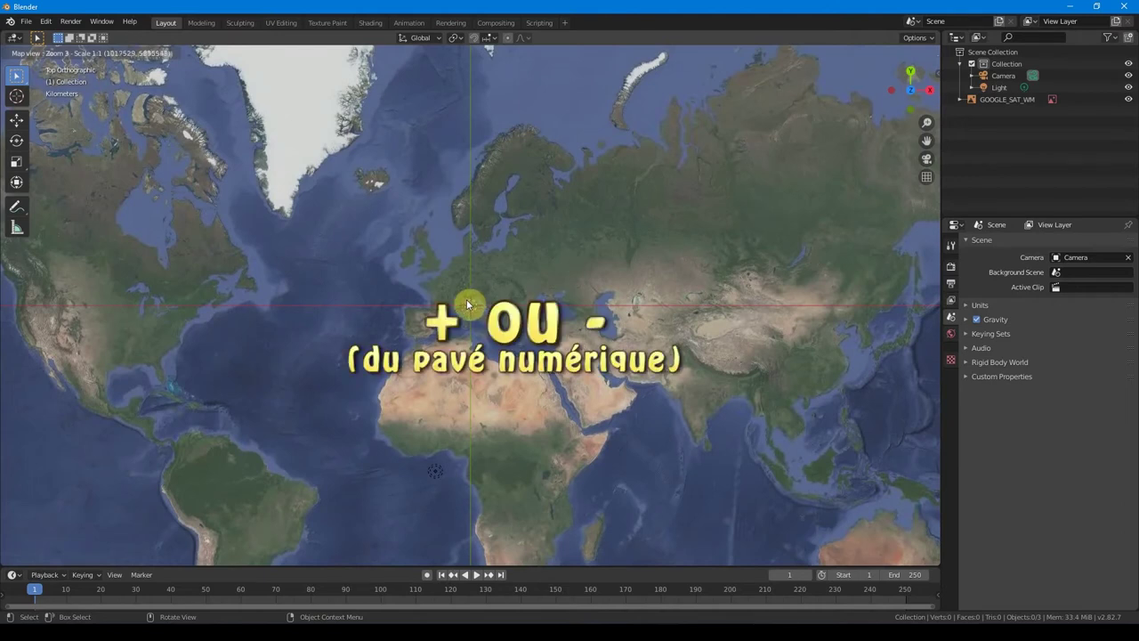
key(KP_Add)
key(KP_Add)
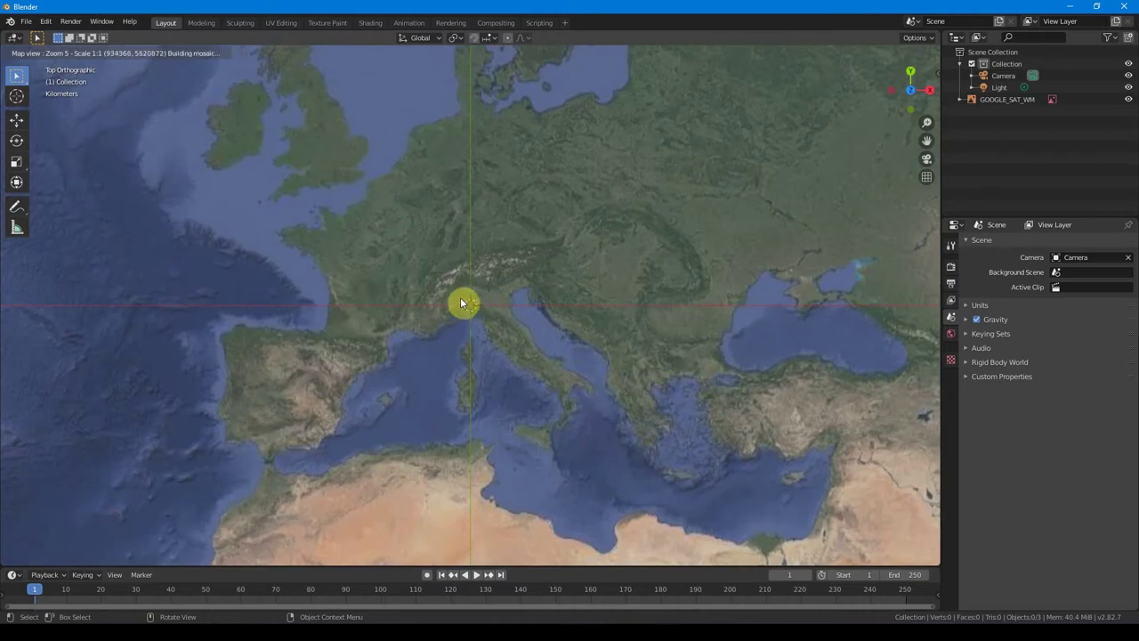
scroll(472, 306, up, 1)
scroll(471, 306, up, 1)
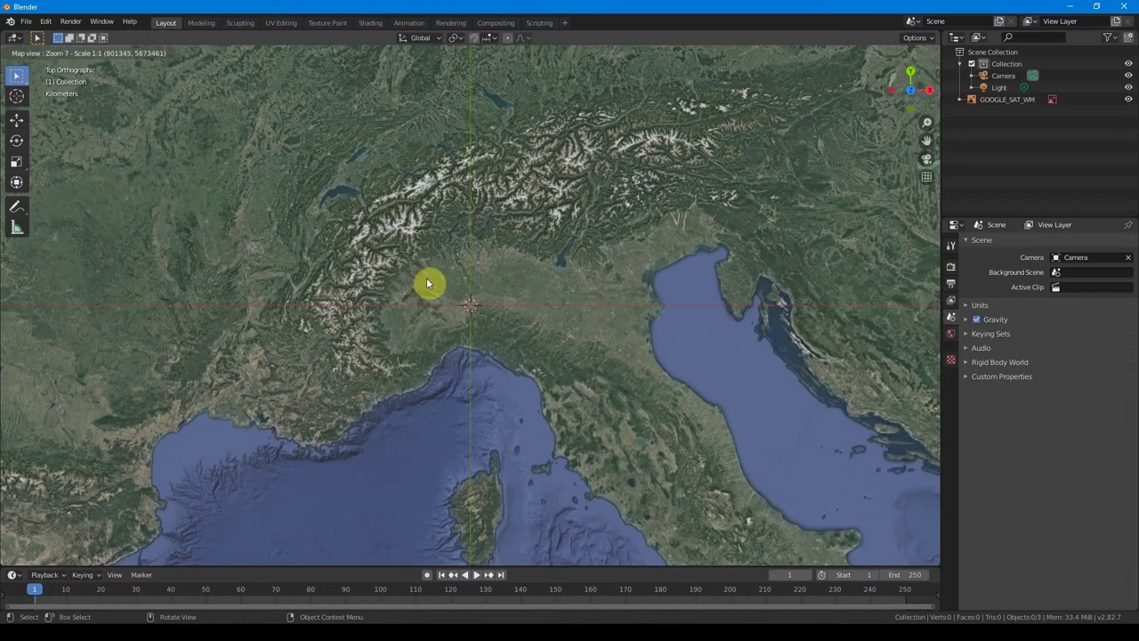
Jump the basemap to Mont Blanc at zoom level 12 and adjust the map zoom around the massif
key(g)
text(mont blan)
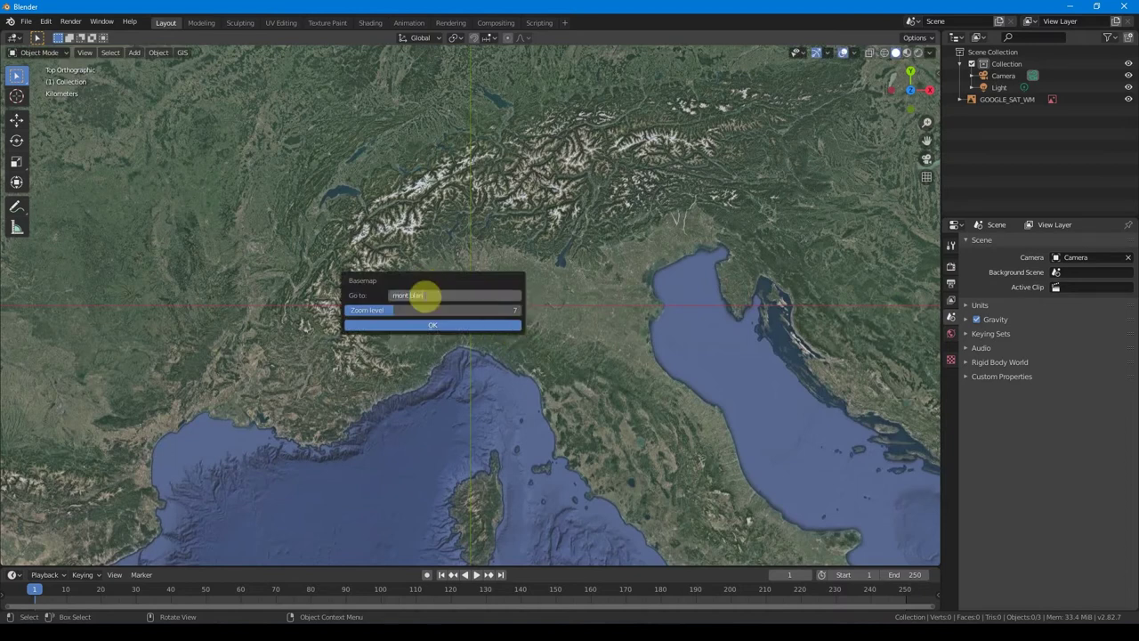
text(c)
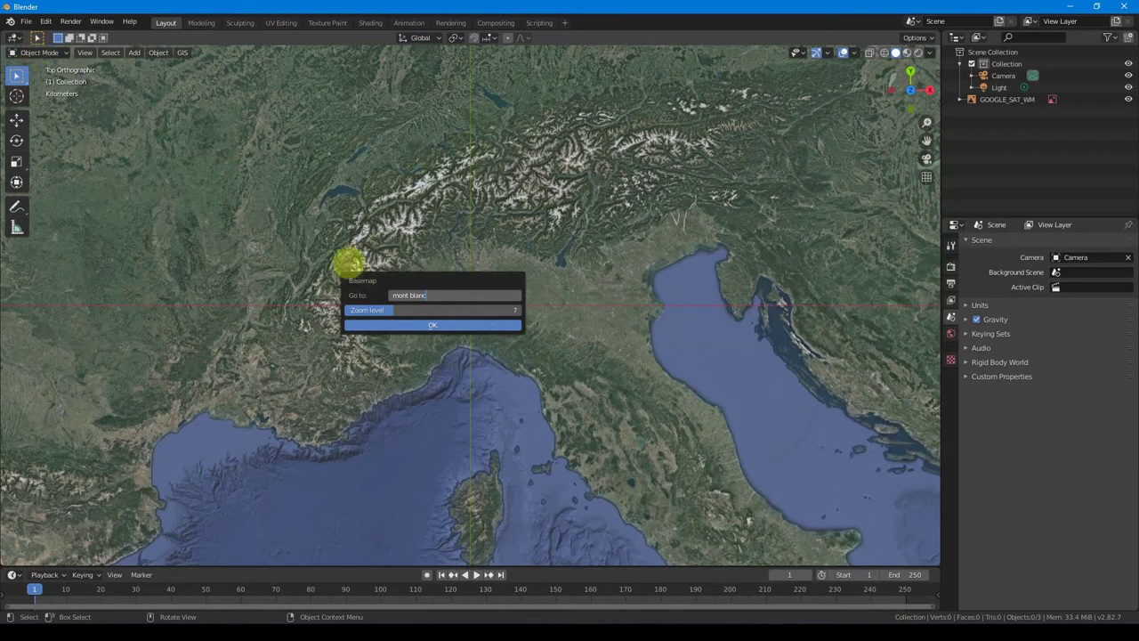
click(503, 309)
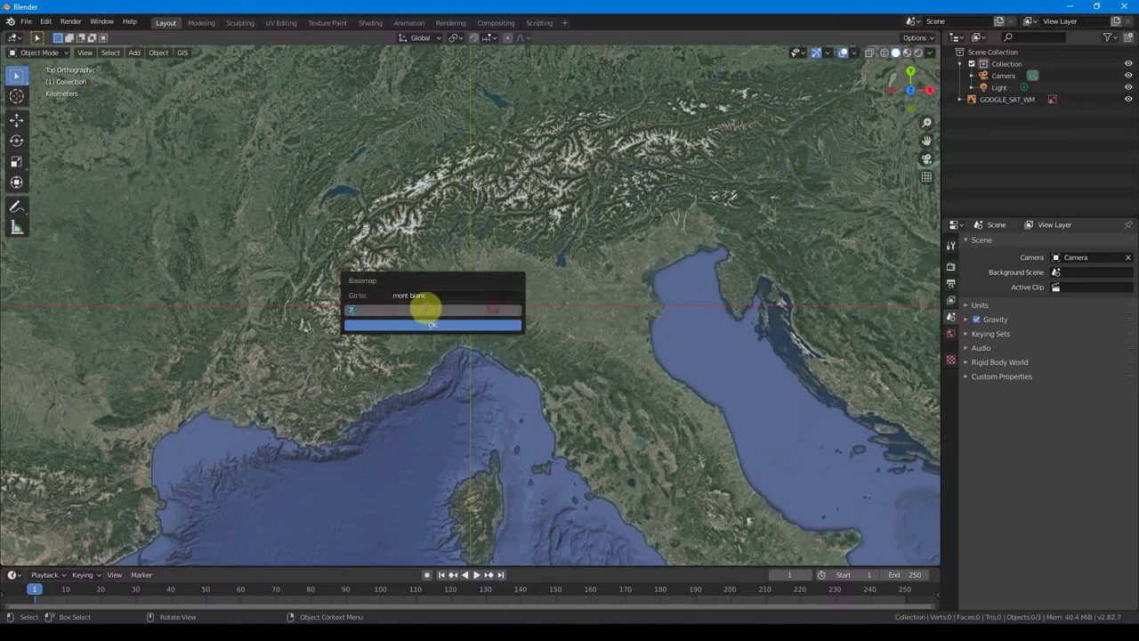
text(12)
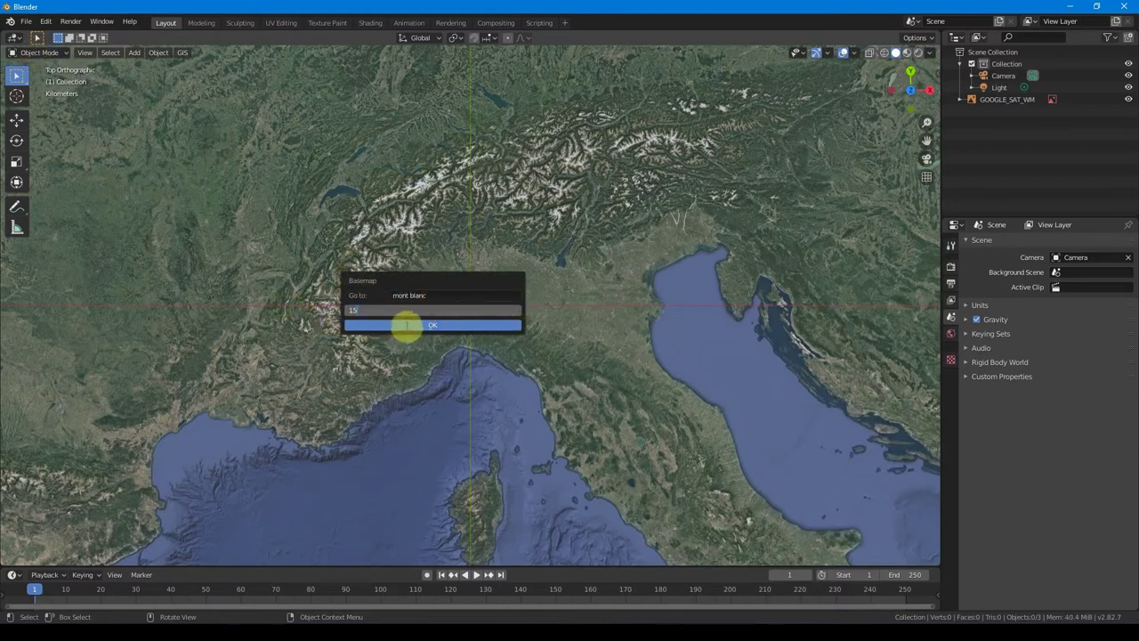
click(437, 324)
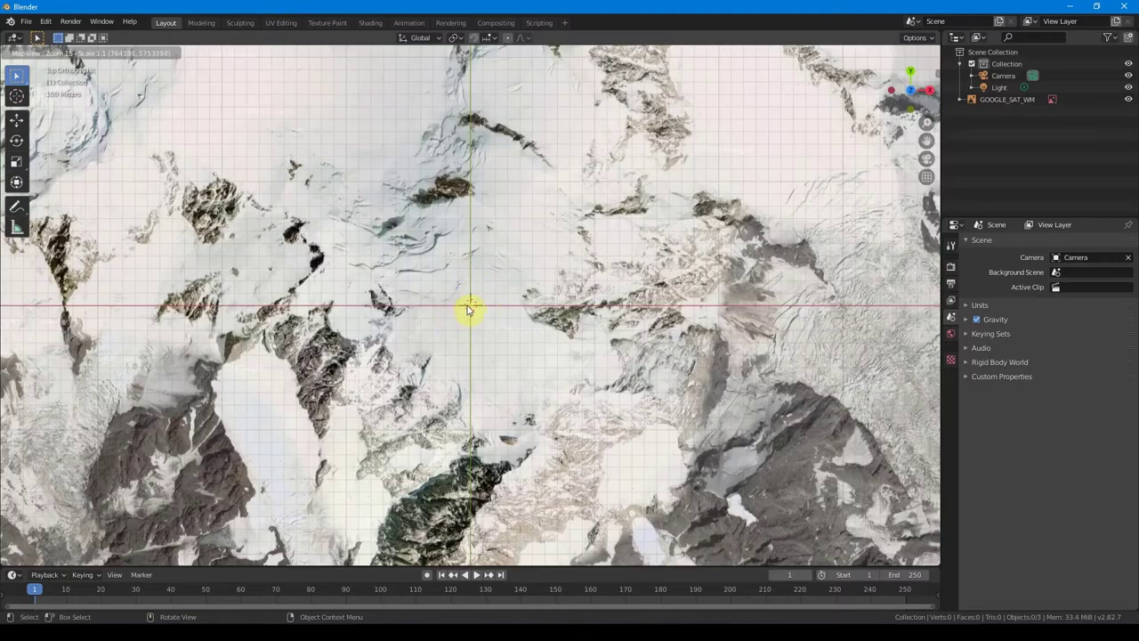
scroll(467, 308, down, 1)
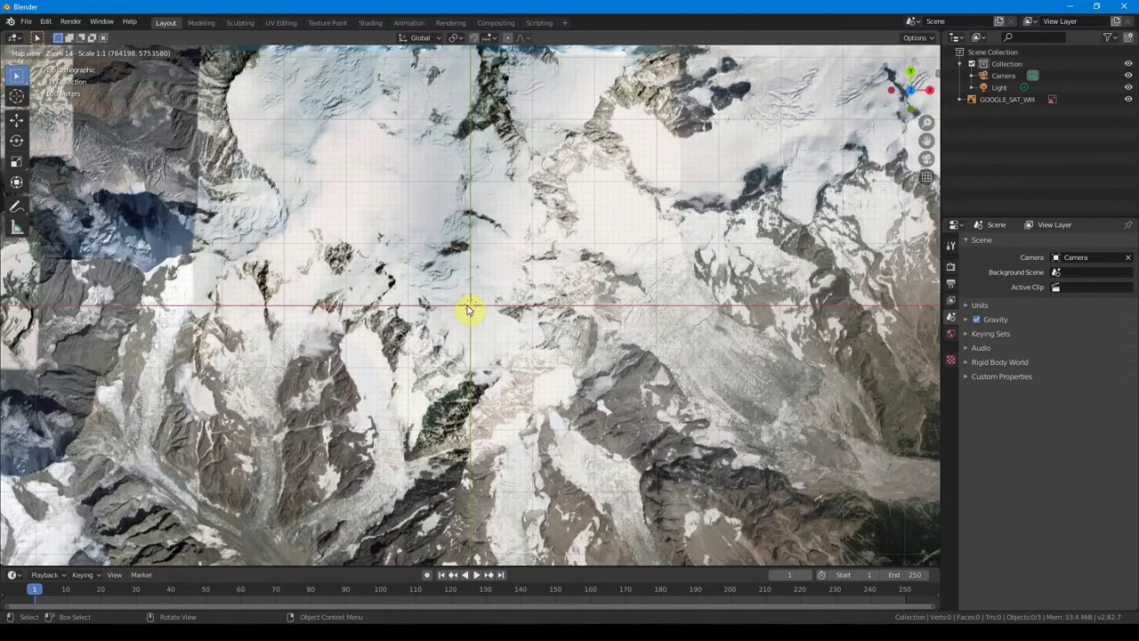
scroll(468, 309, down, 1)
scroll(468, 310, down, 1)
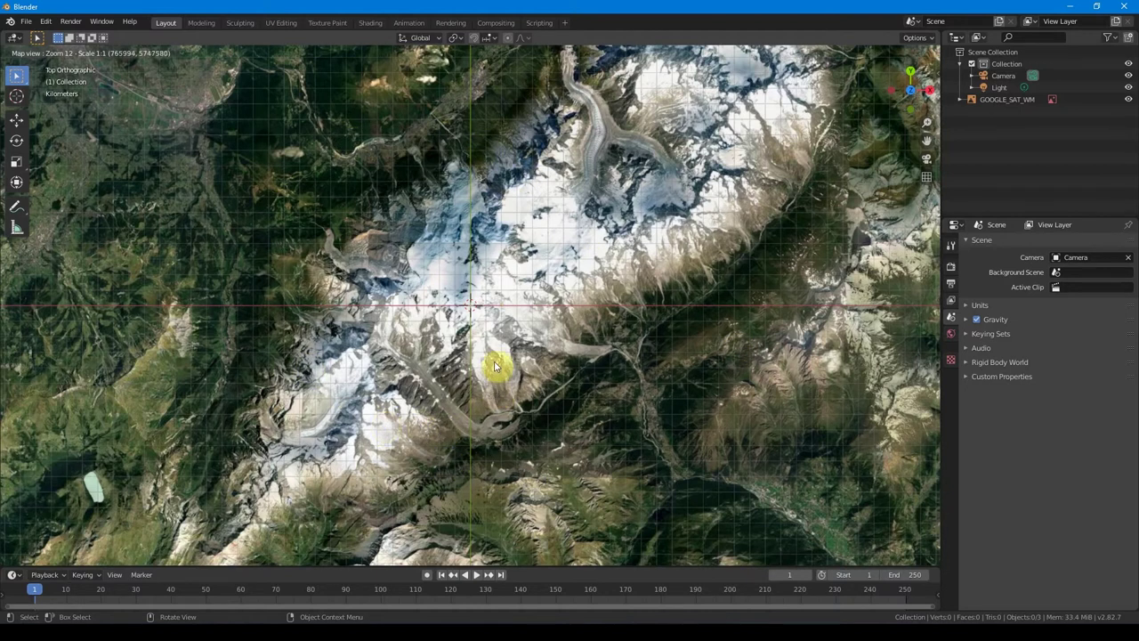
scroll(509, 335, down, 1)
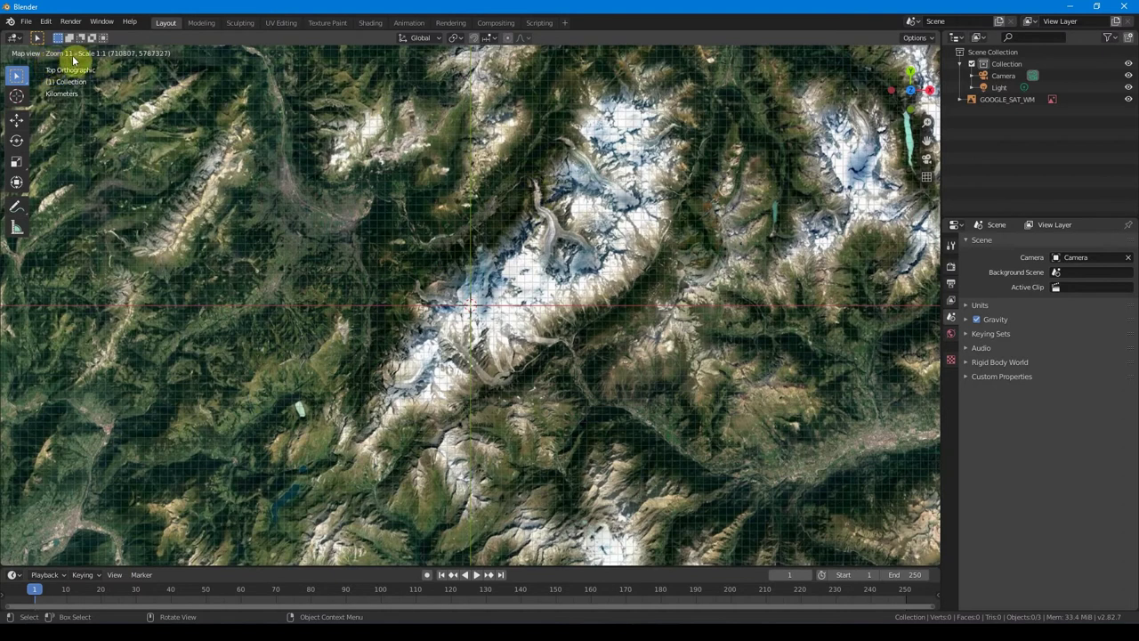
scroll(474, 366, up, 1)
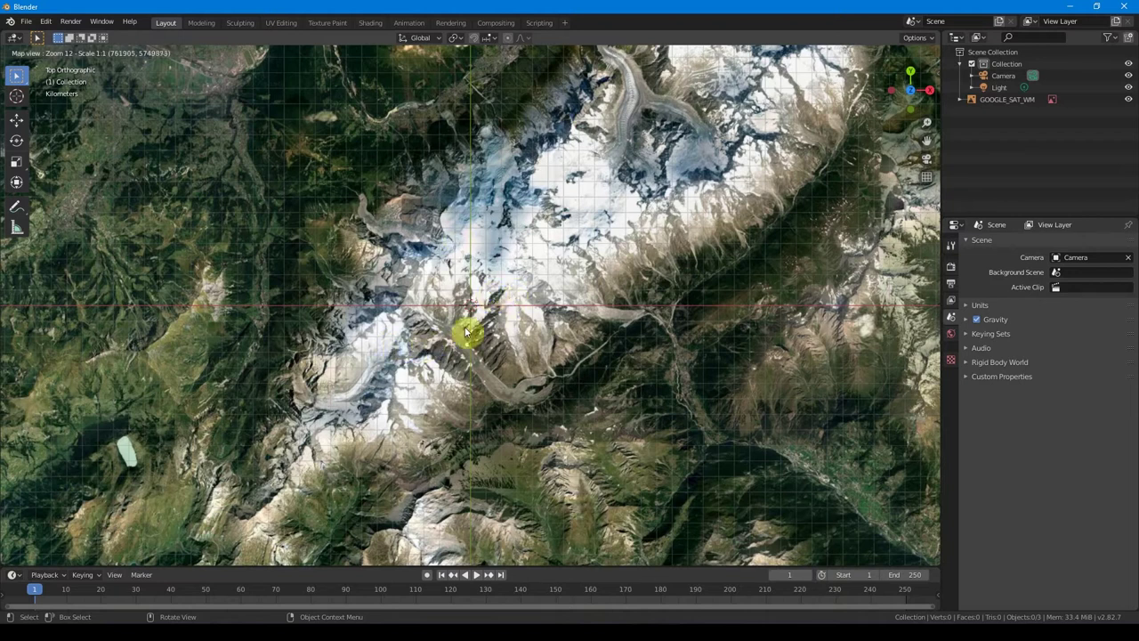
Export the Mont Blanc map view as a textured plane and orbit to inspect it
key(e)
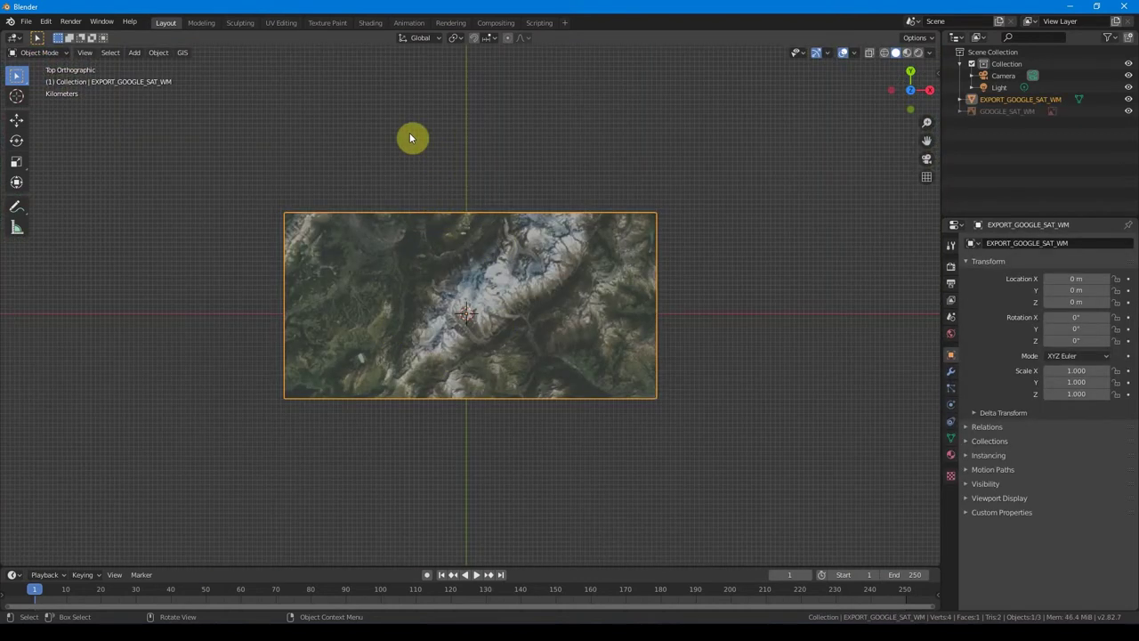
mouse_move(330, 381)
middle_down()
mouse_move(402, 285)
mouse_move(498, 310)
middle_up()
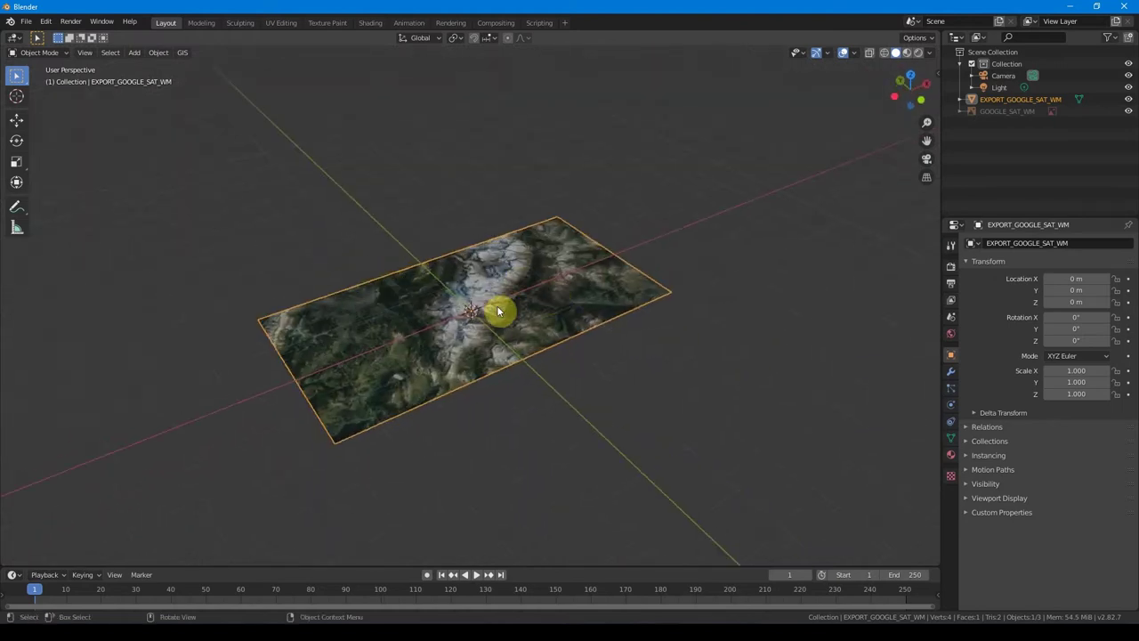
mouse_move(510, 310)
middle_down()
mouse_move(493, 297)
mouse_move(514, 285)
mouse_move(461, 330)
mouse_move(454, 252)
middle_up()
click(464, 282)
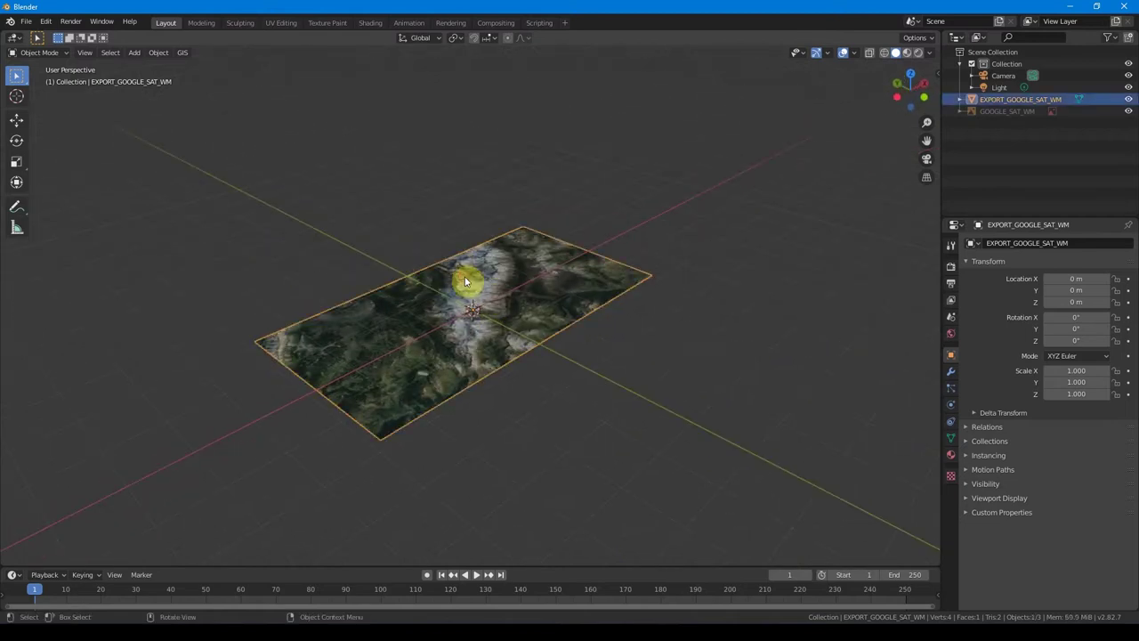
middle_drag(433, 330, 467, 329)
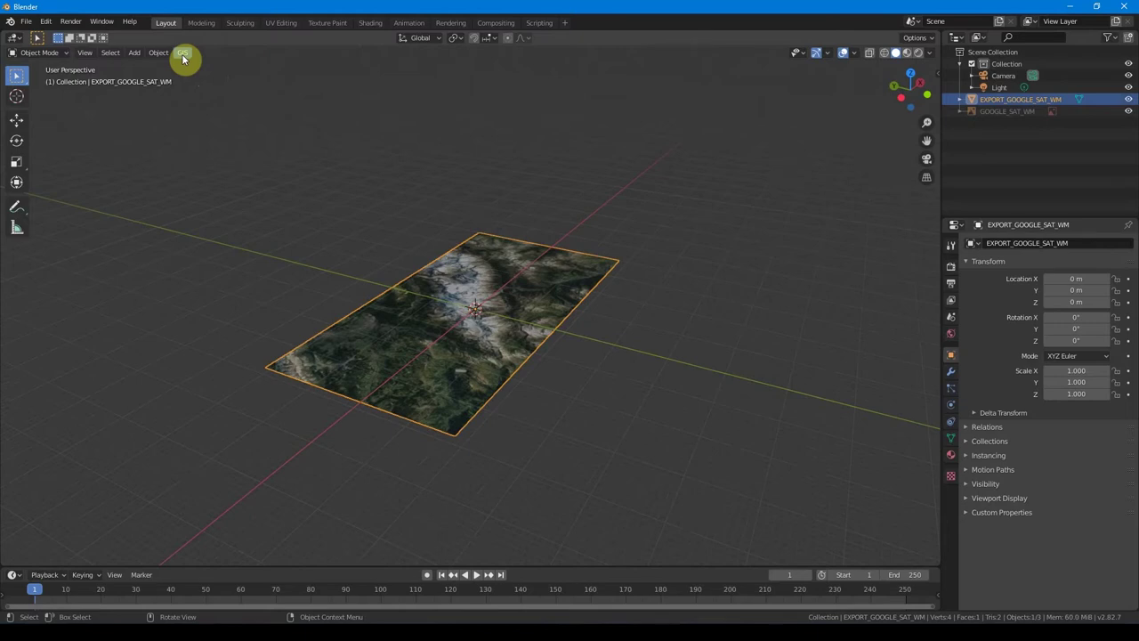
click(183, 55)
mouse_move(210, 83)
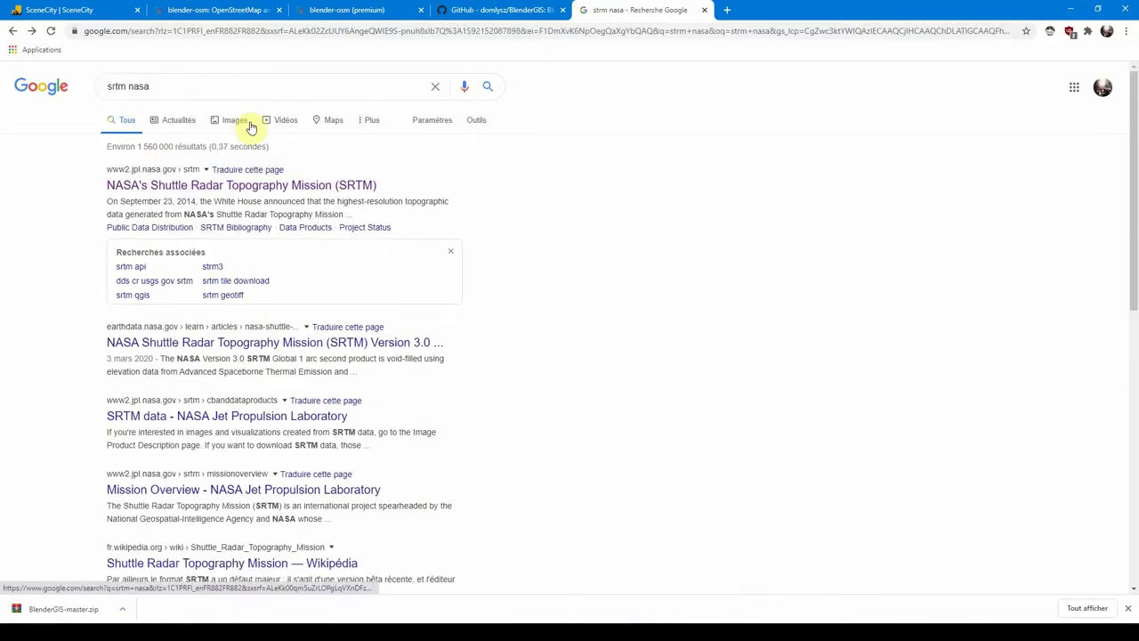
Read the NASA Earthdata SRTM article and highlight its 1 arc second 'about 30 meters' resolution note
click(247, 121)
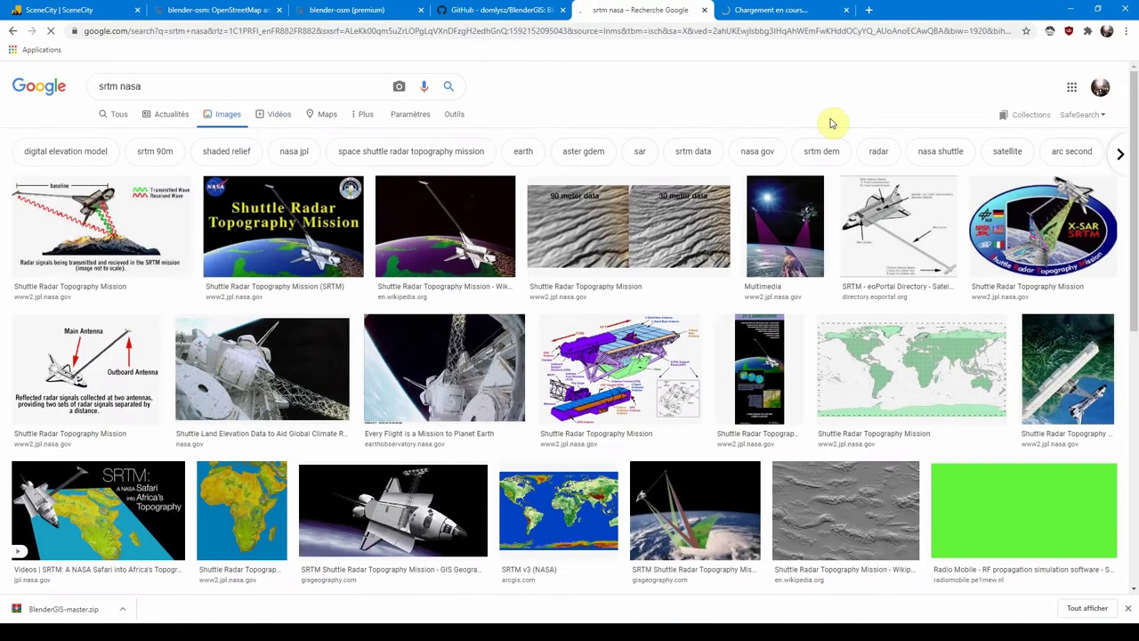
scroll(763, 318, down, 2)
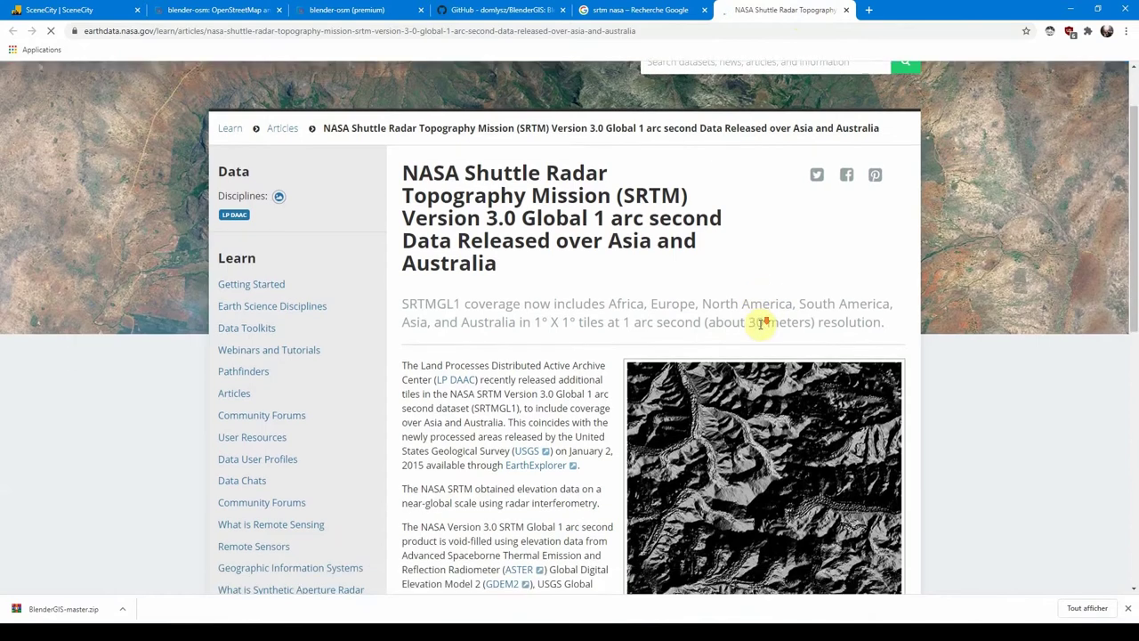
scroll(763, 322, down, 2)
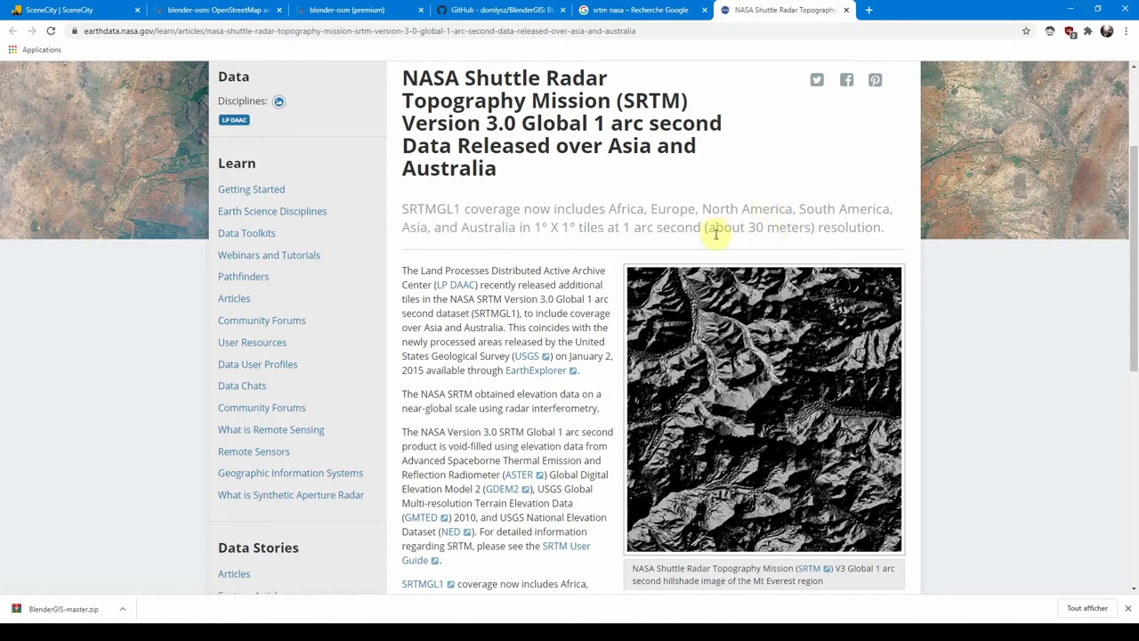
drag(532, 228, 815, 227)
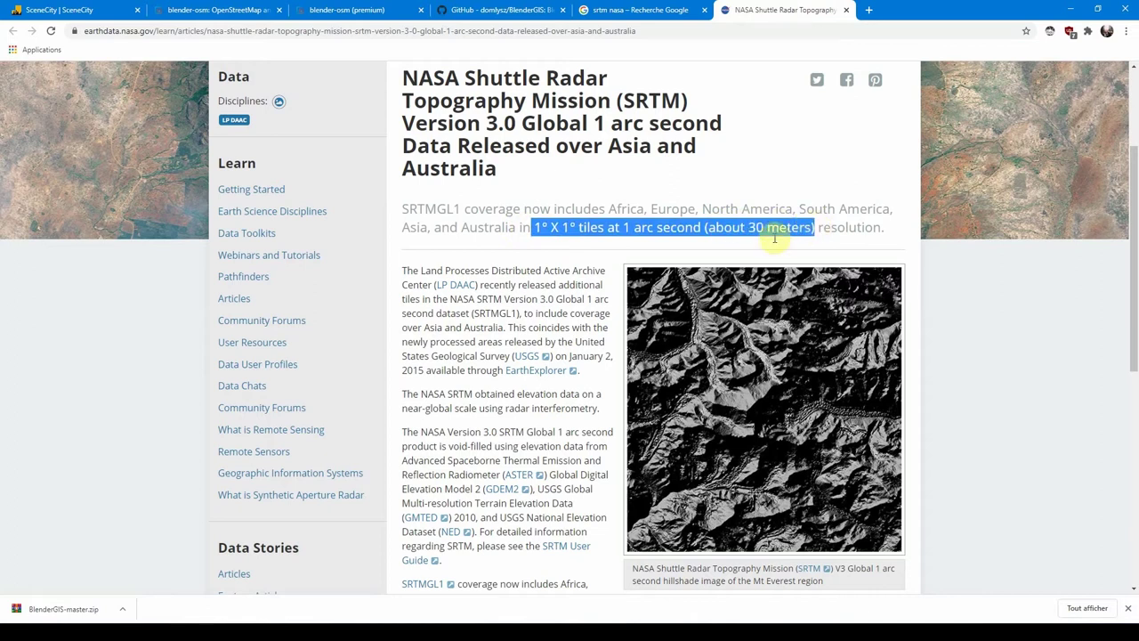
drag(708, 228, 815, 227)
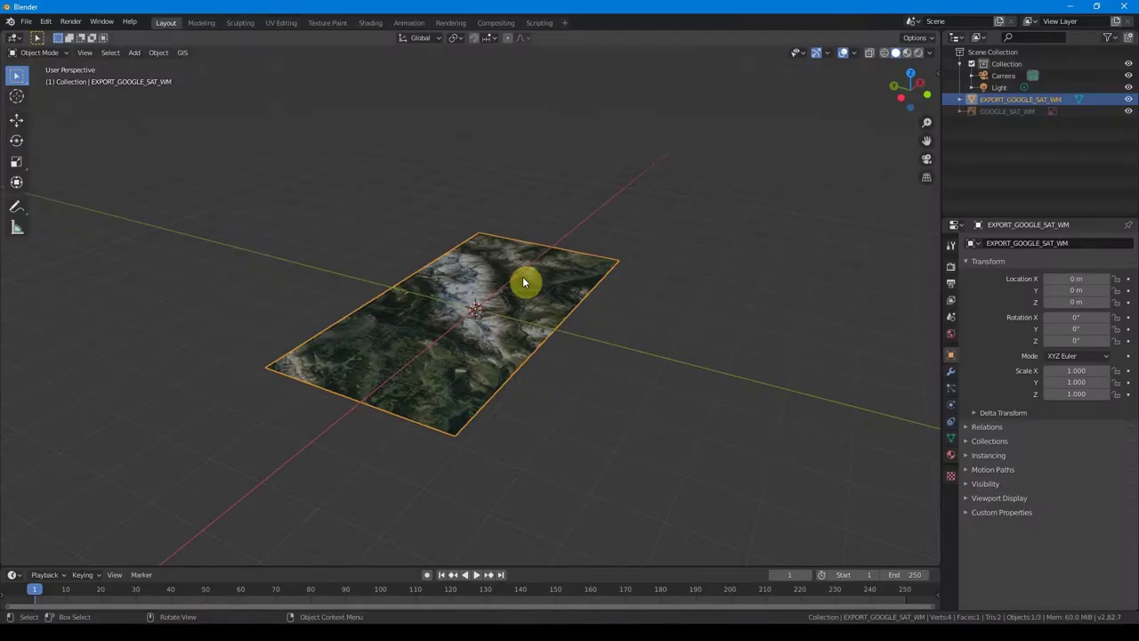
Run Get SRTM on the selected plane to build Mont Blanc terrain and orbit around it
click(577, 214)
click(511, 270)
click(182, 56)
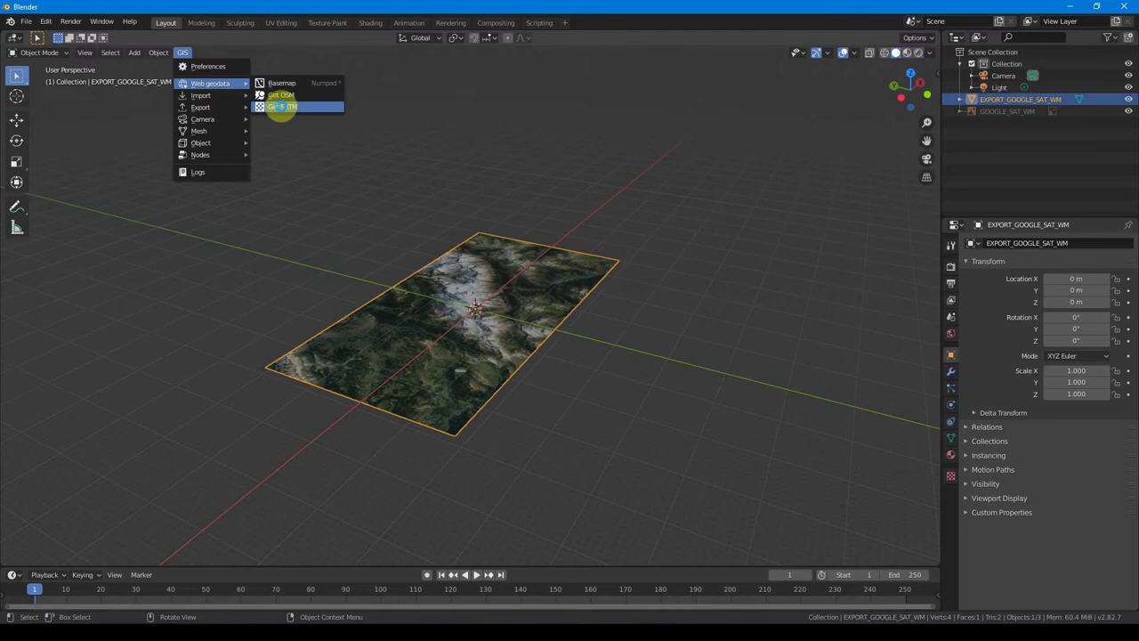
click(281, 106)
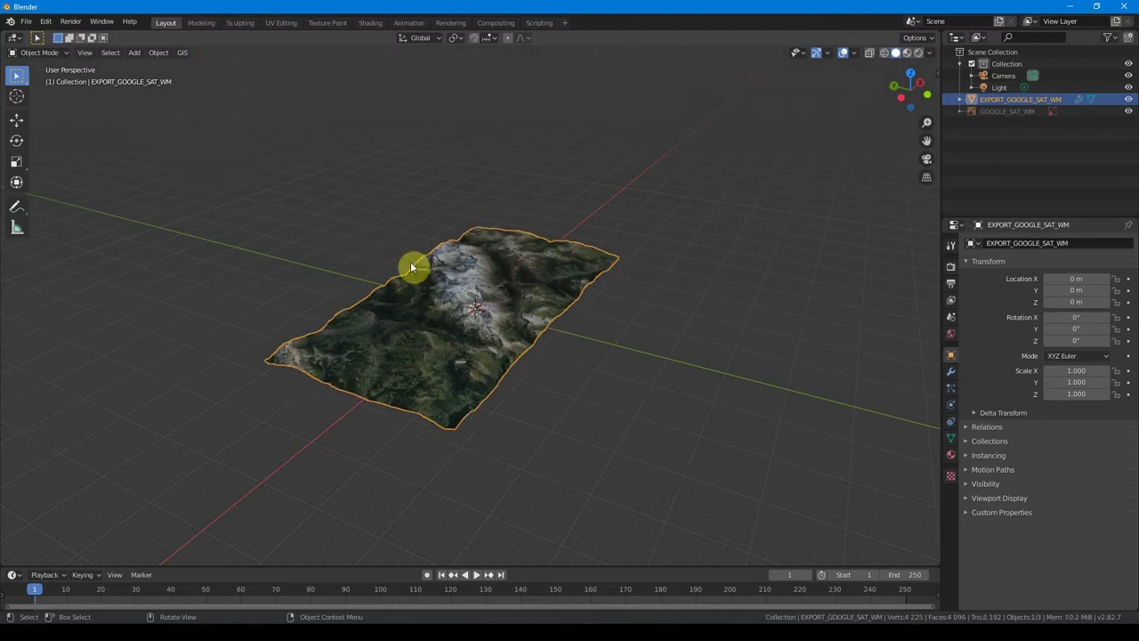
middle_drag(410, 303, 524, 269)
scroll(501, 311, up, 5)
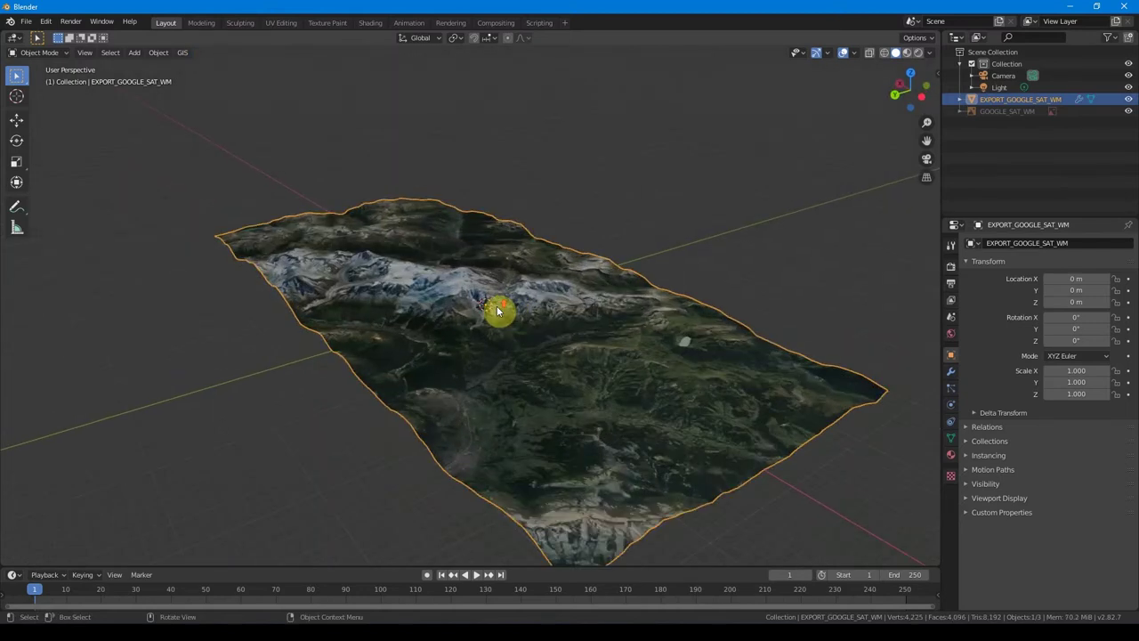
mouse_move(486, 334)
middle_down()
mouse_move(425, 247)
mouse_move(411, 286)
mouse_move(437, 259)
mouse_move(598, 342)
mouse_move(569, 338)
middle_up()
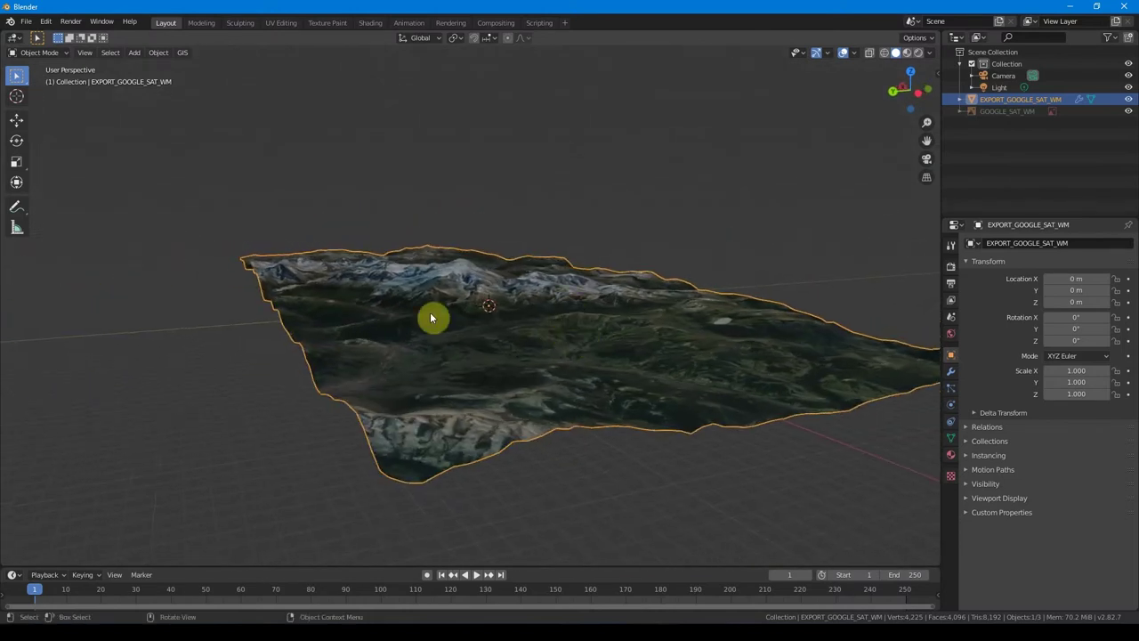
mouse_move(635, 359)
middle_down()
mouse_move(646, 369)
mouse_move(615, 371)
mouse_move(718, 260)
middle_up()
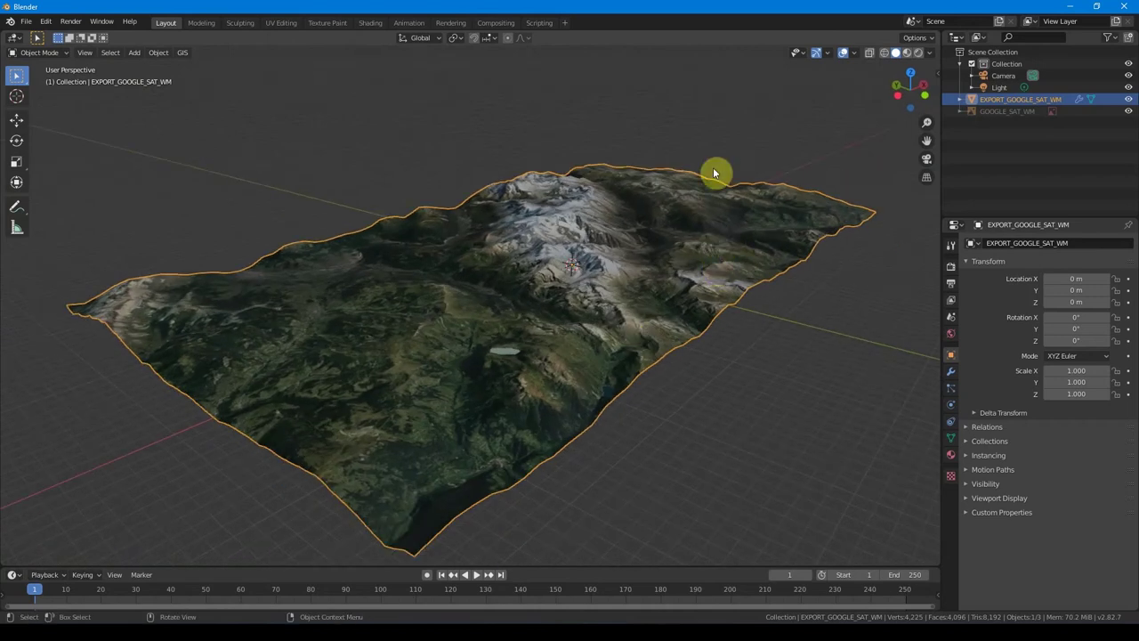
Check the terrain's 78272 × 39136 m size and 4222 m height, then reselect it
key(n)
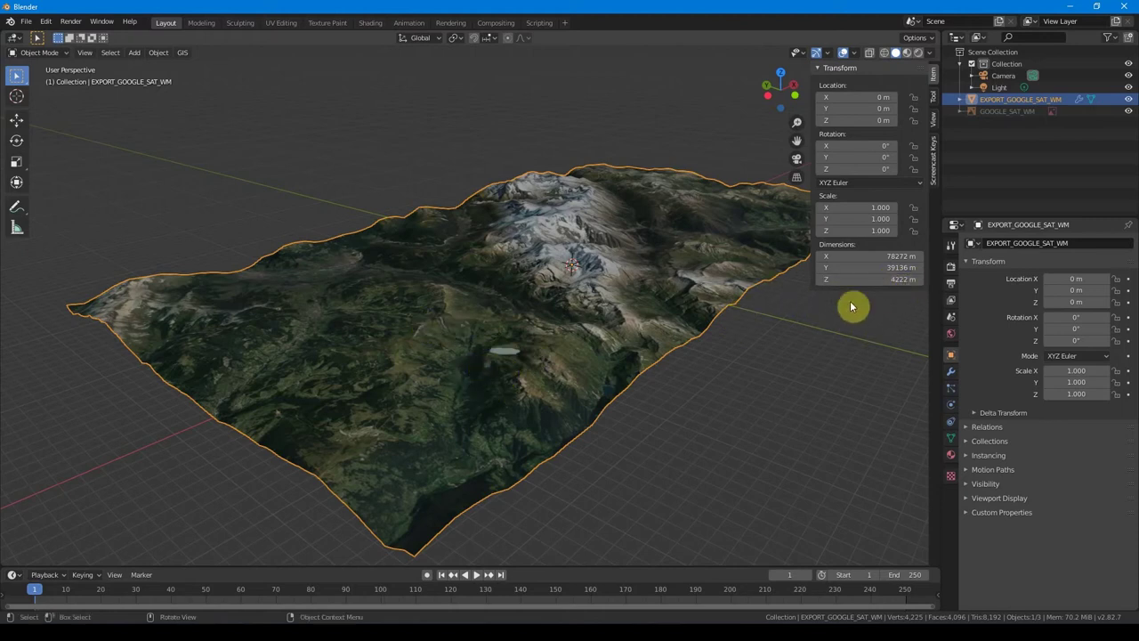
click(753, 374)
middle_drag(753, 374, 674, 327)
middle_drag(626, 328, 636, 359)
key(n)
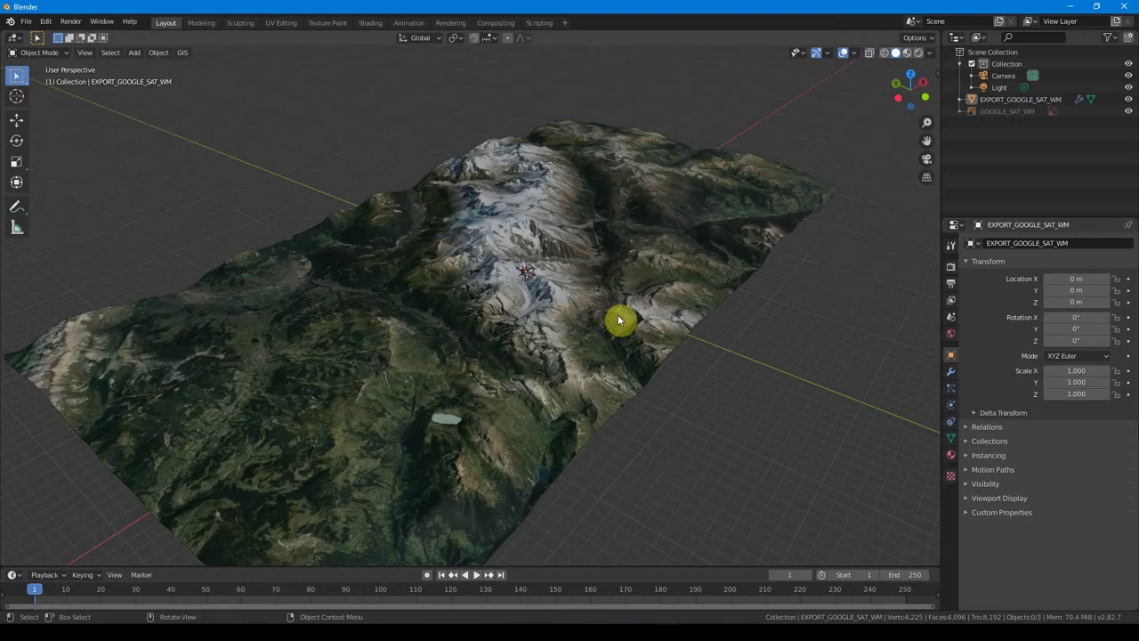
mouse_move(614, 283)
middle_down()
mouse_move(577, 333)
mouse_move(590, 317)
middle_up()
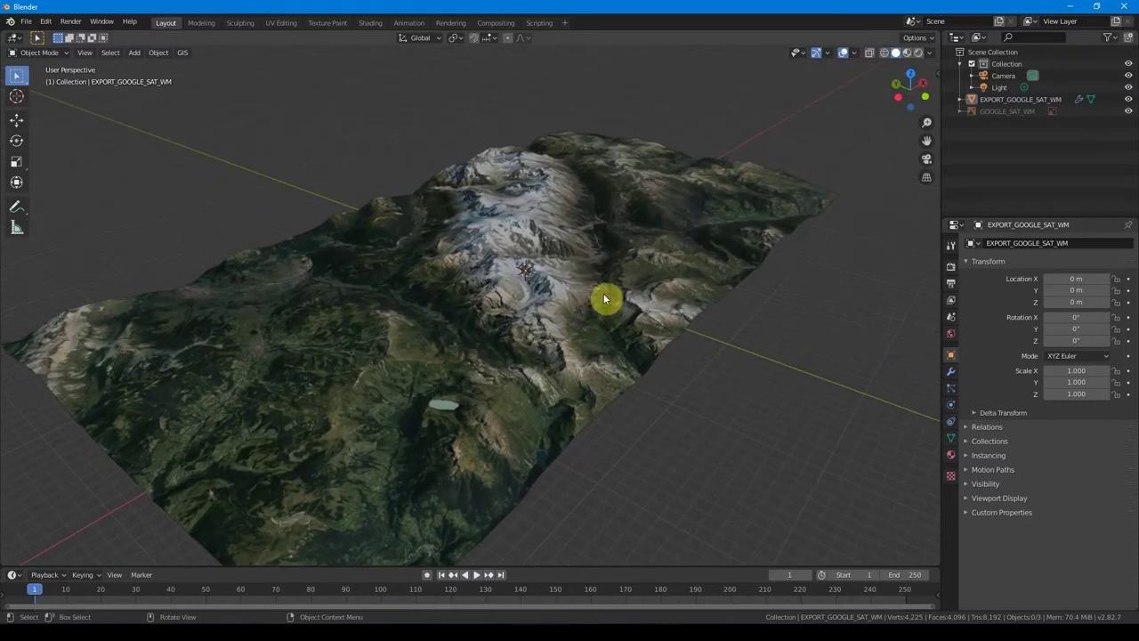
click(585, 257)
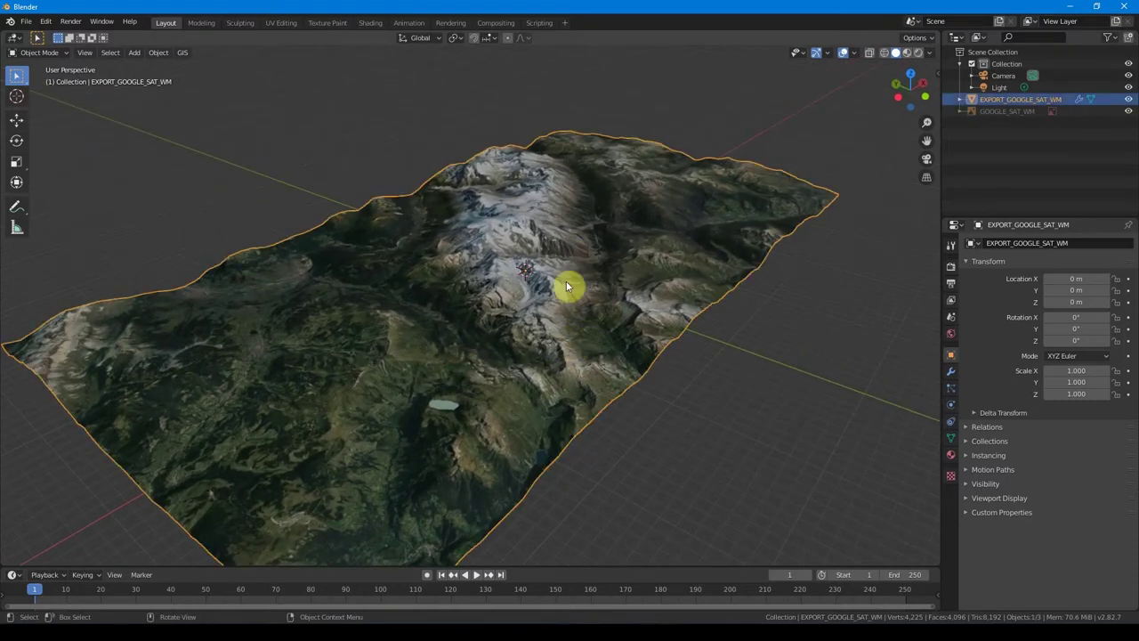
Lower the terrain's displacement strength from 5 to 2 in the modifier properties
click(952, 372)
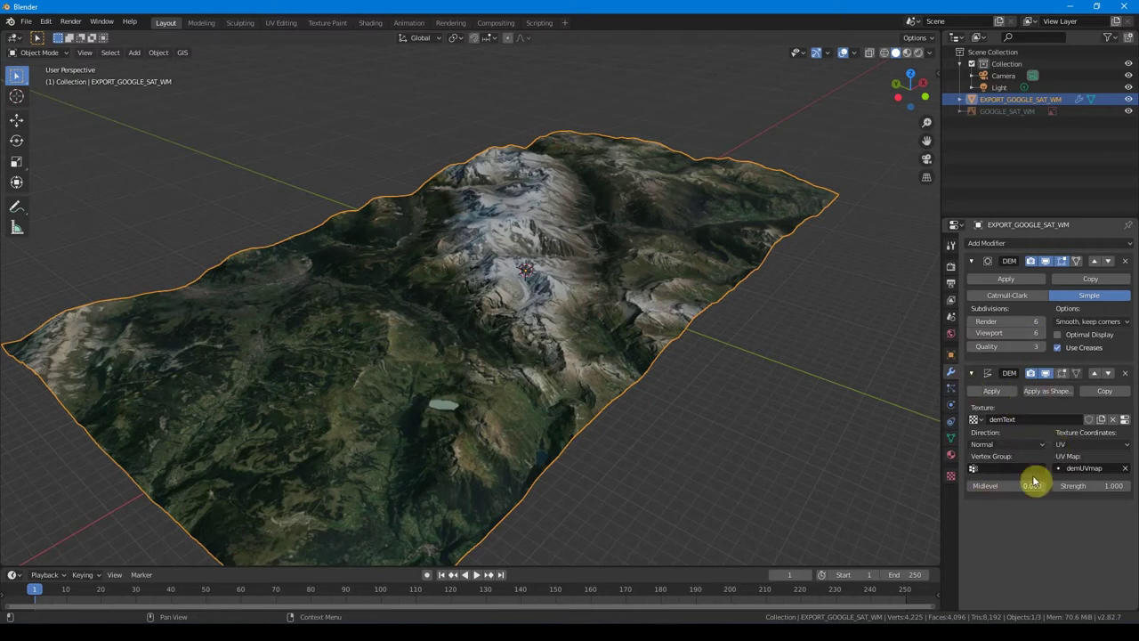
click(1106, 488)
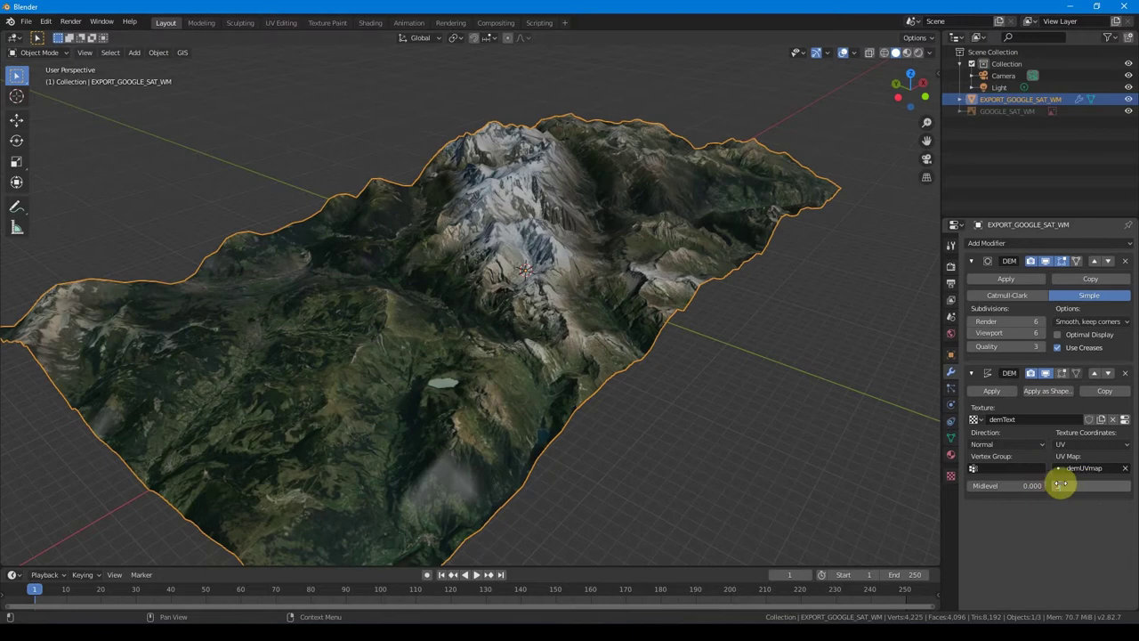
text(5)
key(Return)
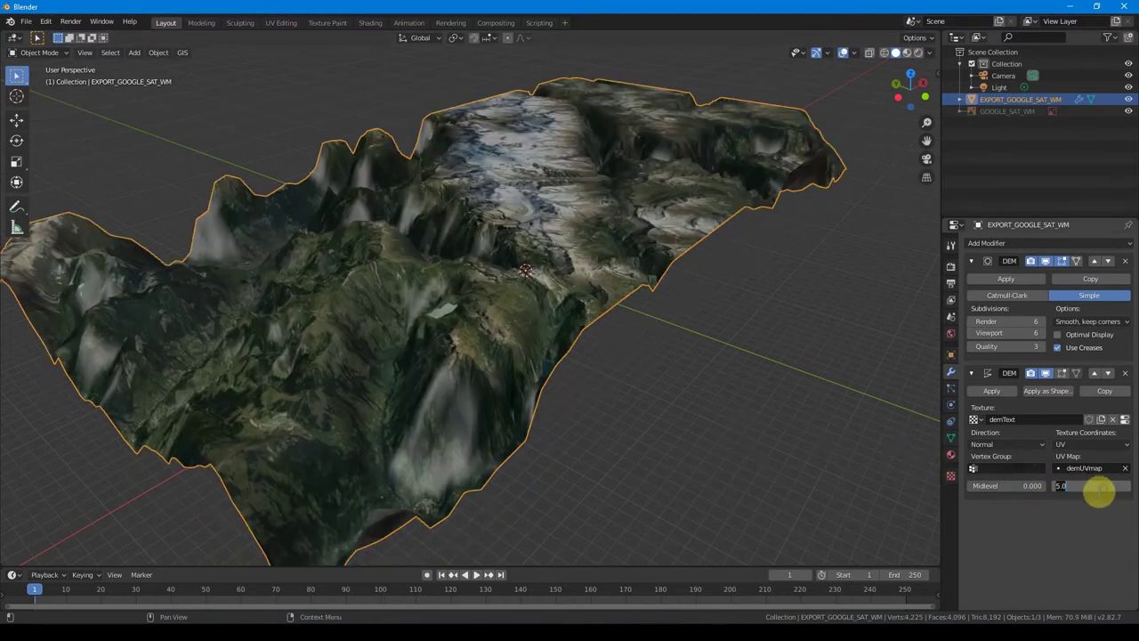
text(2)
key(Return)
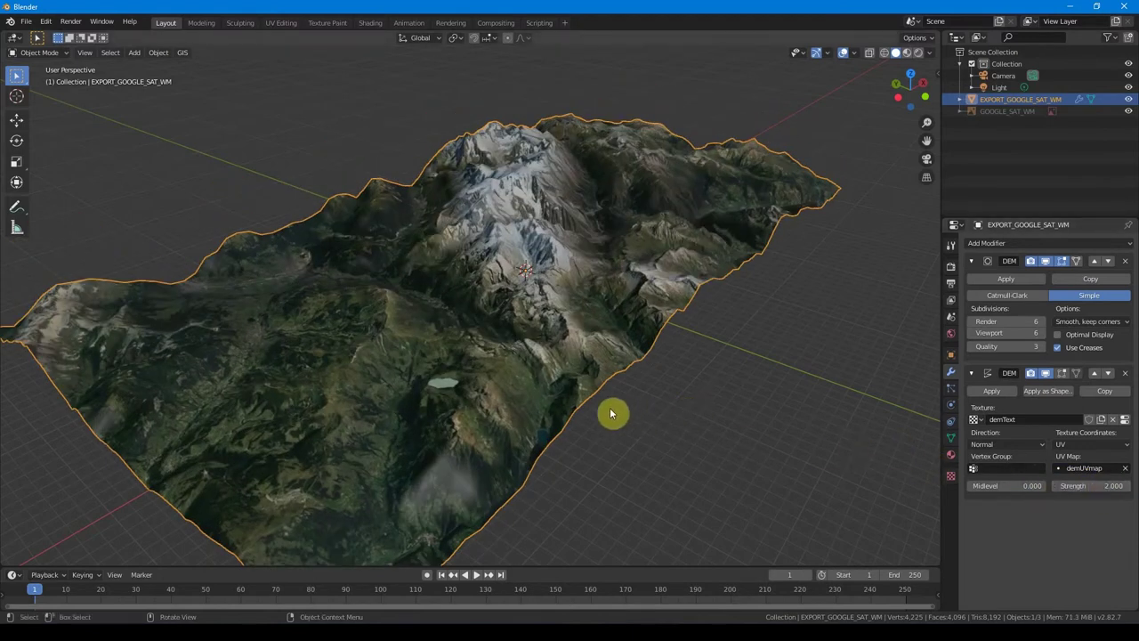
middle_drag(532, 400, 535, 393)
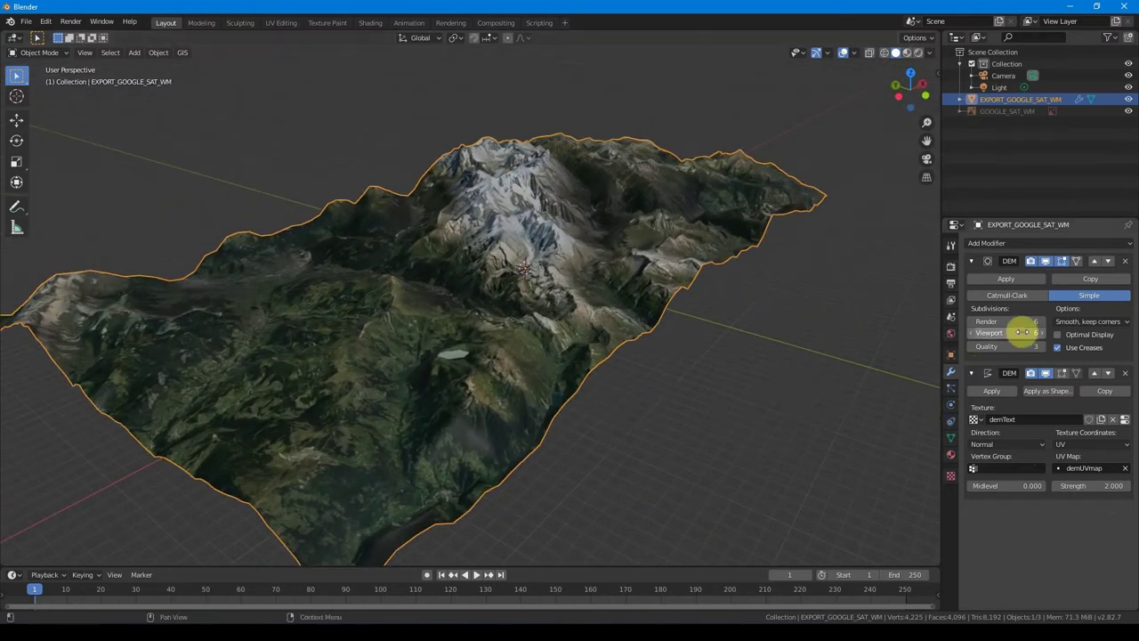
Set the Subdivision render and viewport levels to 6 and enter Edit Mode
mouse_move(996, 322)
mouse_down()
mouse_move(1001, 347)
mouse_move(1015, 328)
mouse_move(1001, 322)
mouse_move(1043, 335)
mouse_up()
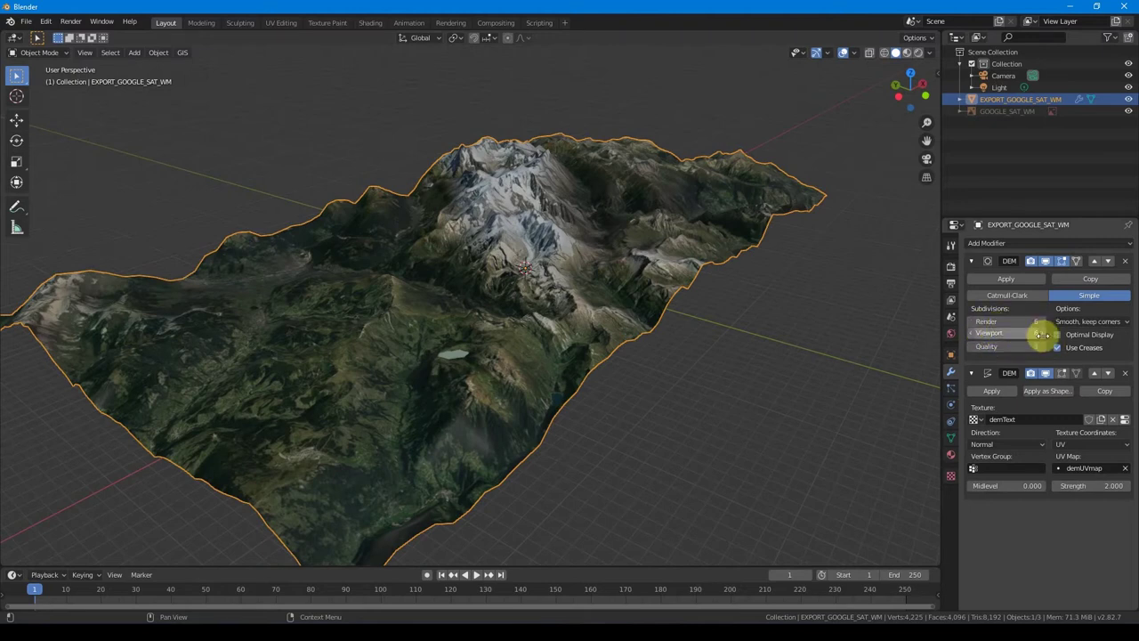
drag(1043, 335, 1042, 334)
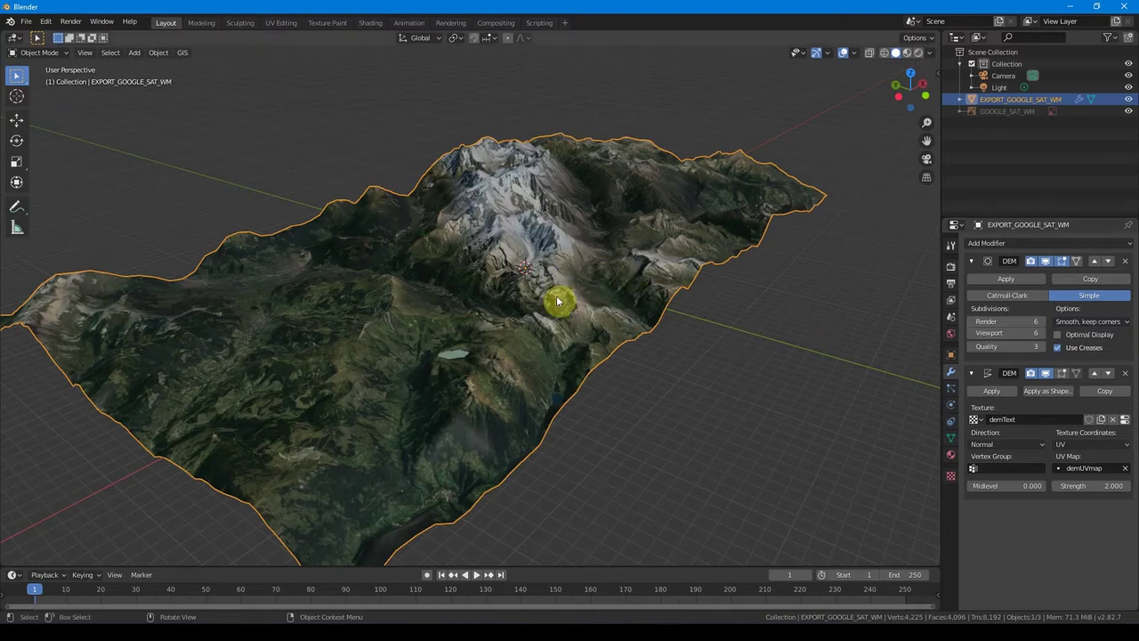
middle_drag(558, 302, 580, 297)
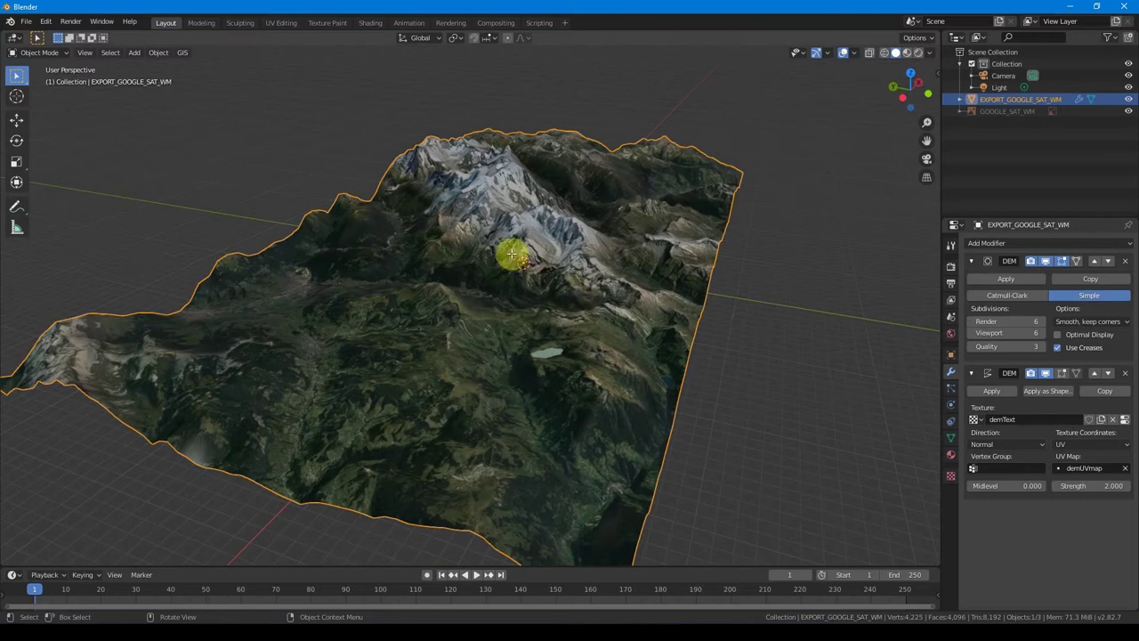
key(Tab)
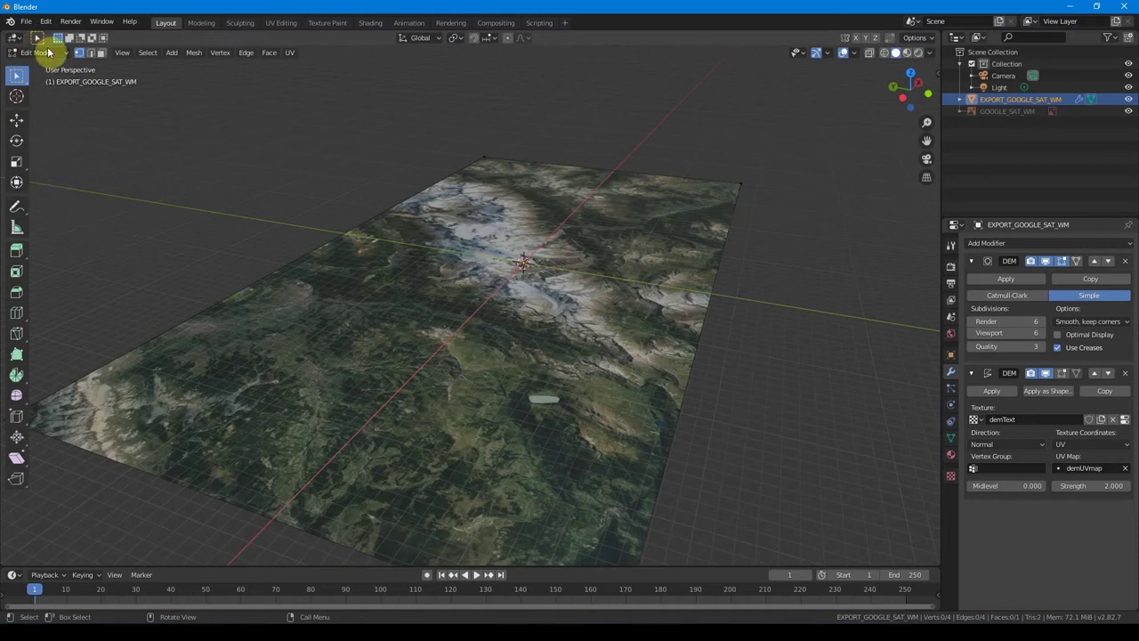
Subdivide the terrain's base plane twice in face select mode
click(98, 53)
right_click(441, 348)
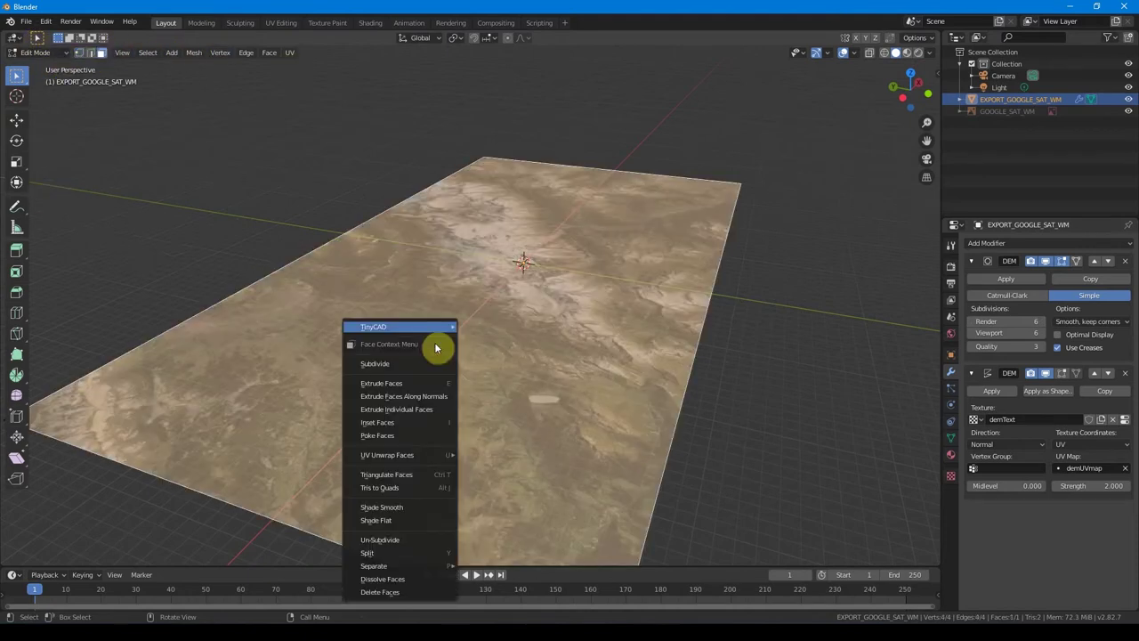
click(392, 363)
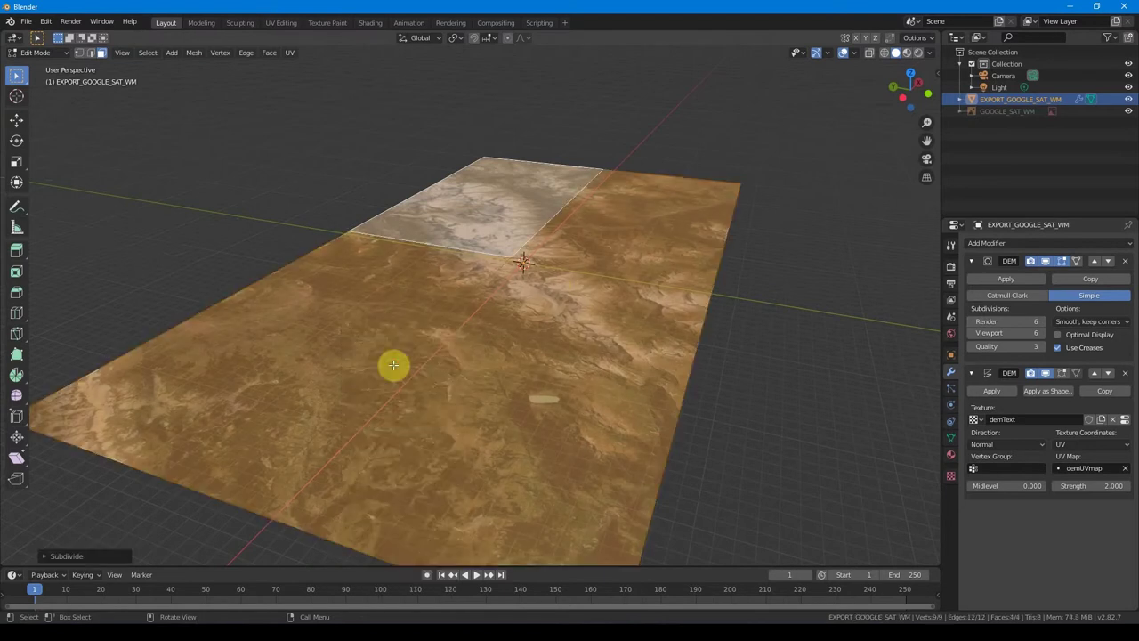
right_click(464, 329)
click(463, 331)
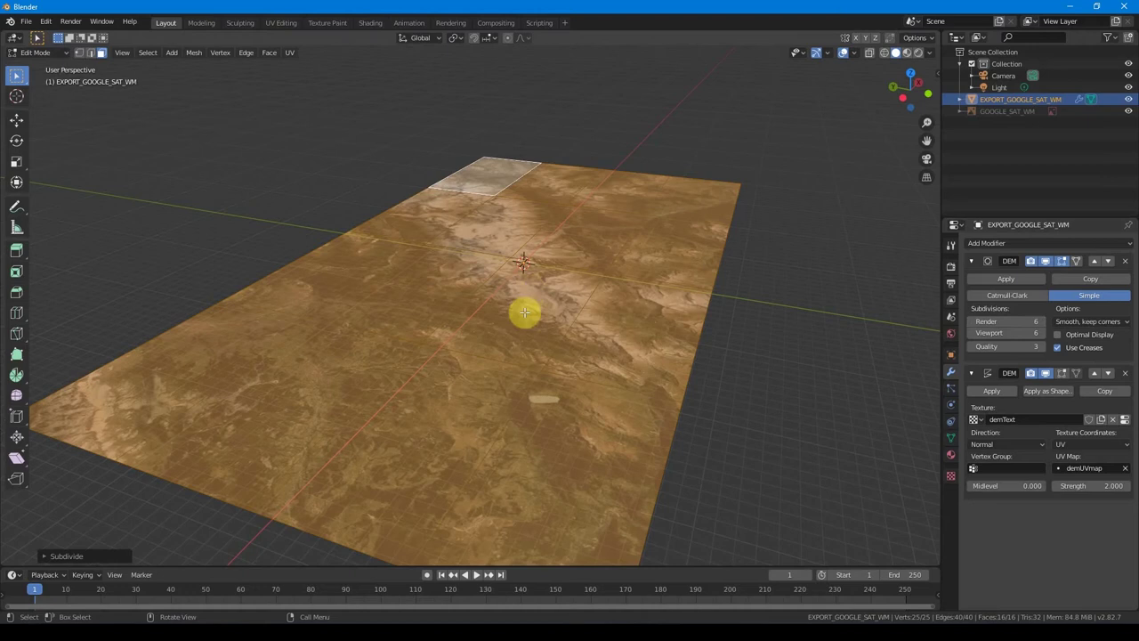
key(Tab)
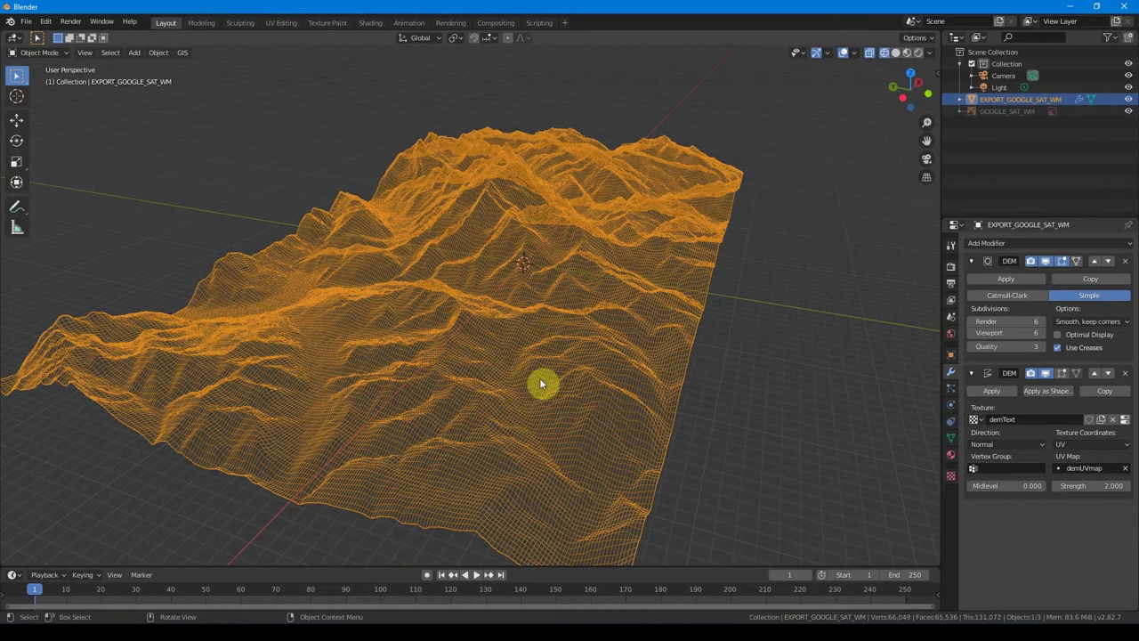
Subdivide the plane once more and view the terrain in Material Preview shading
key(Tab)
right_click(496, 340)
click(496, 340)
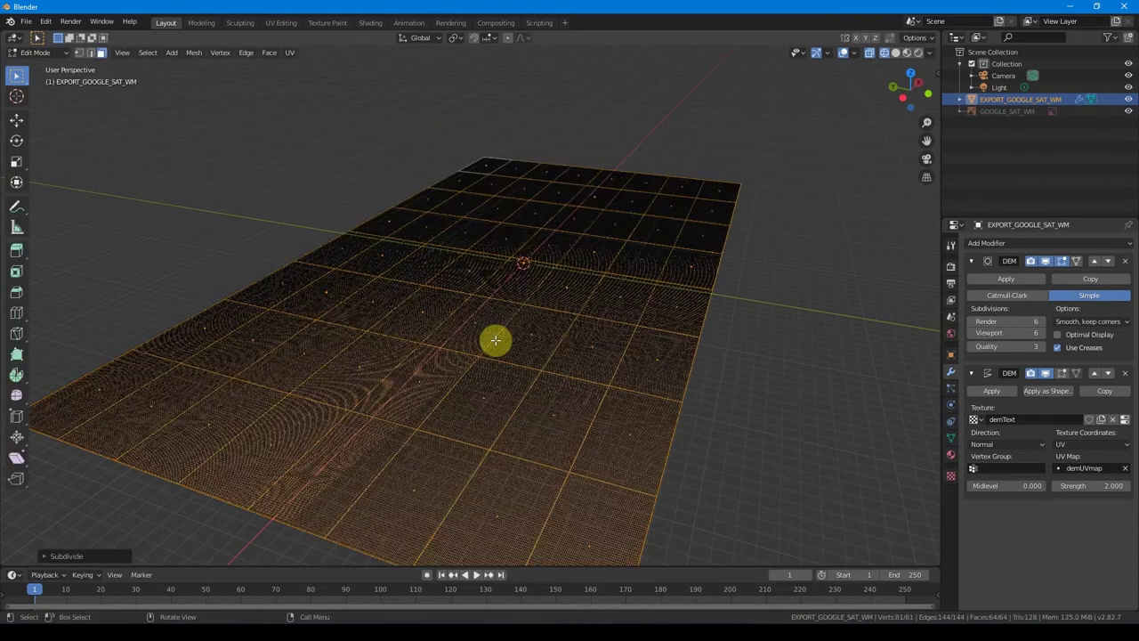
key(Tab)
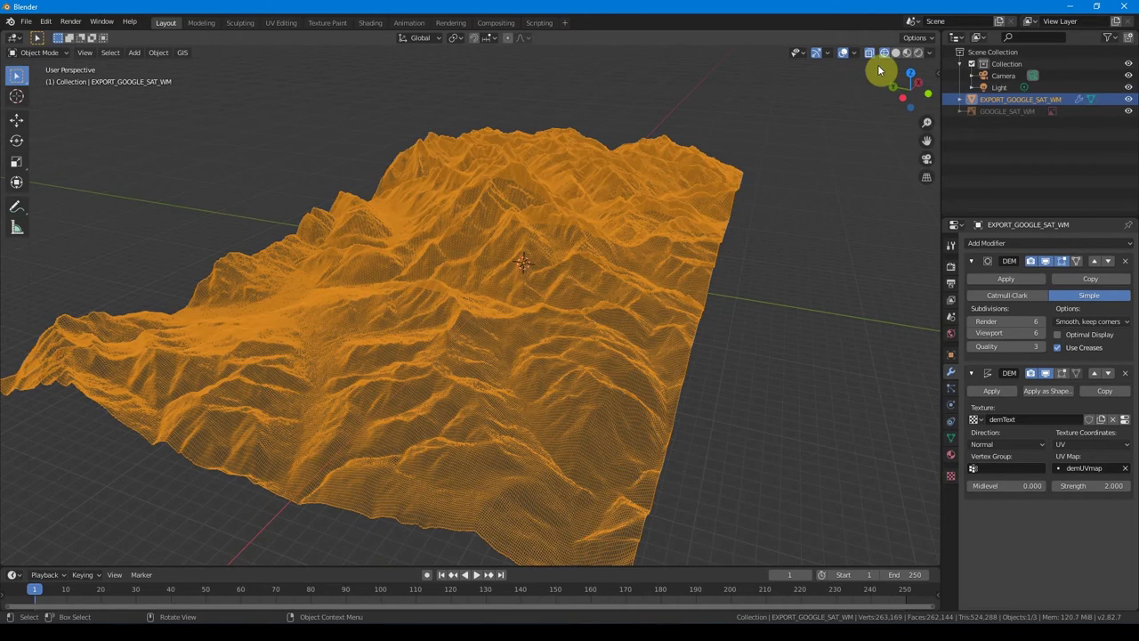
click(906, 52)
mouse_move(573, 265)
middle_down()
mouse_move(538, 330)
mouse_move(470, 316)
middle_up()
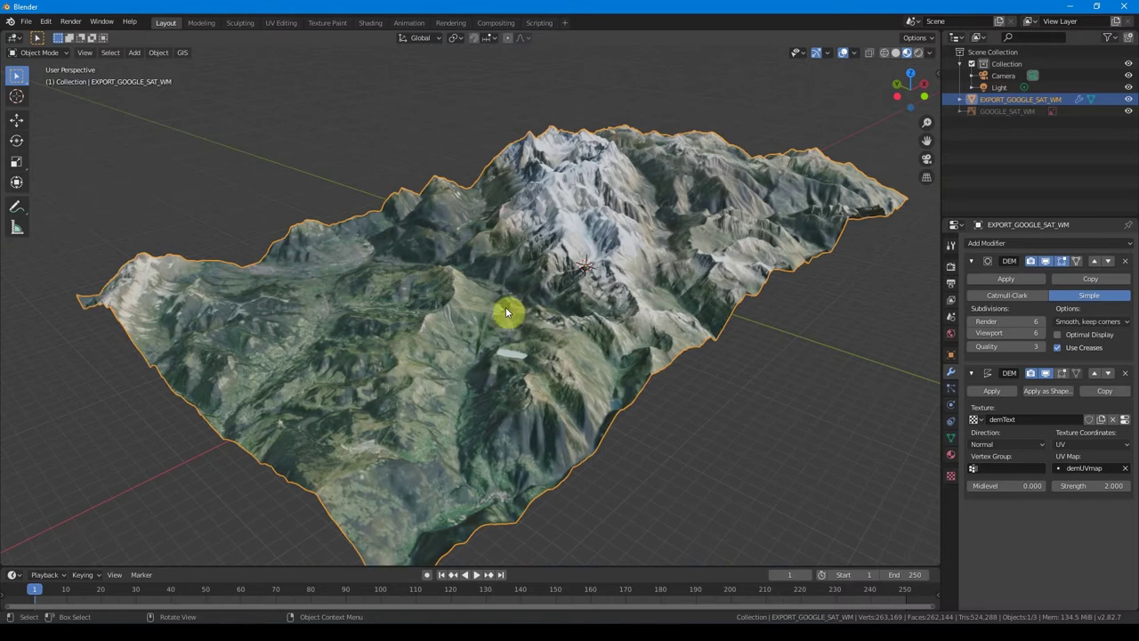
Start a new General scene, discarding the unsaved terrain scene
click(24, 20)
mouse_move(45, 35)
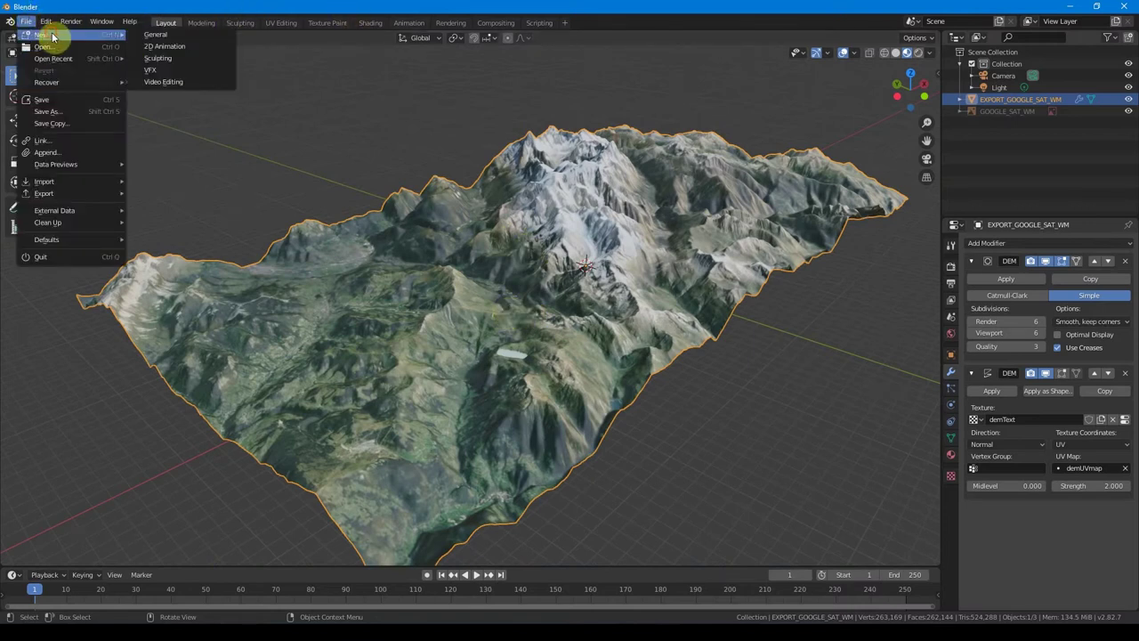
click(153, 35)
click(610, 330)
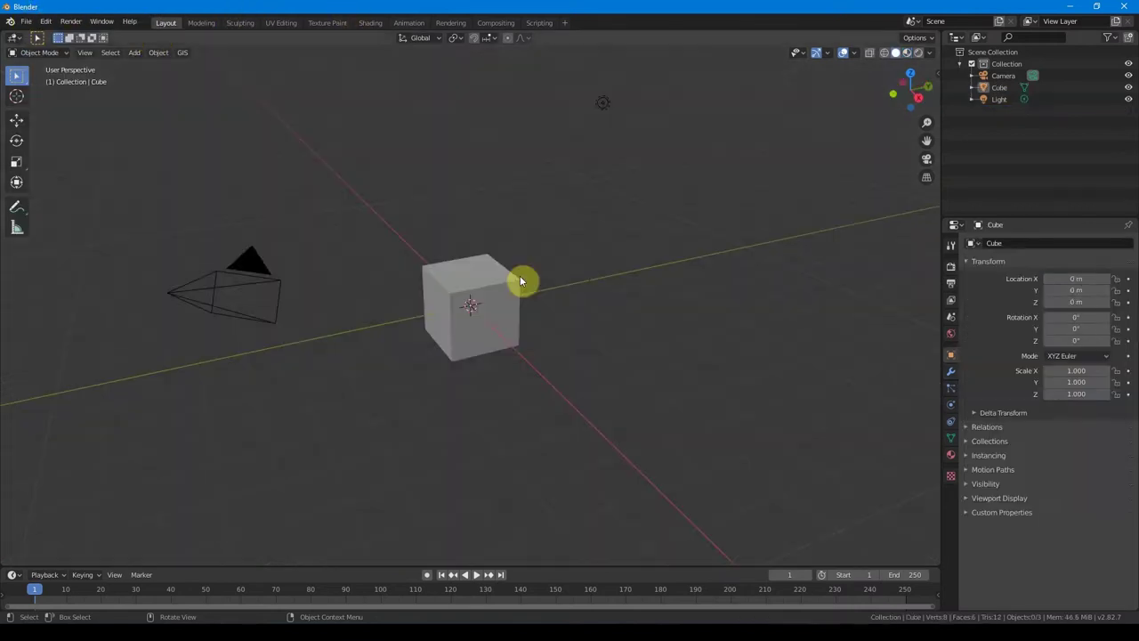
Go to Nantes in the BlenderGIS basemap at zoom level 15 with satellite imagery
key(g)
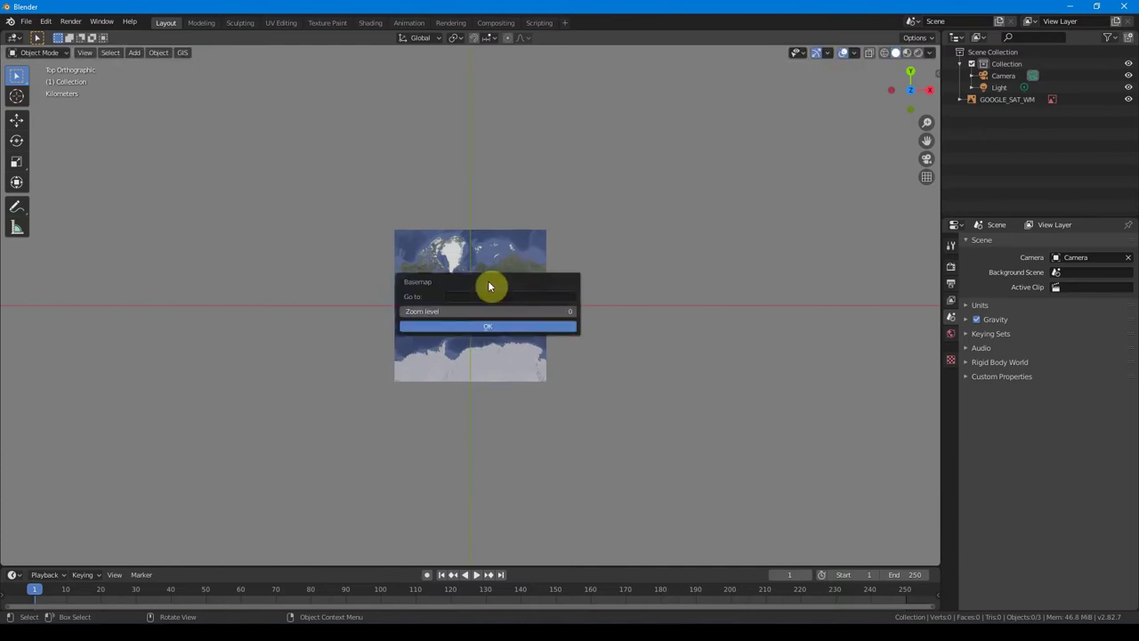
click(479, 296)
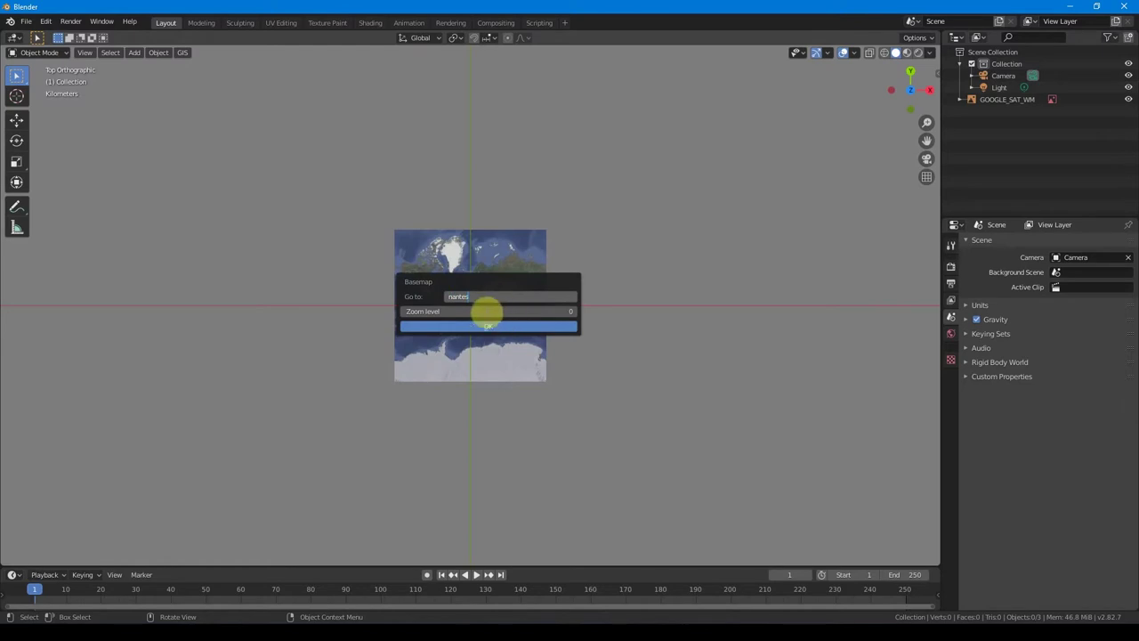
key(Return)
drag(440, 312, 503, 328)
click(503, 328)
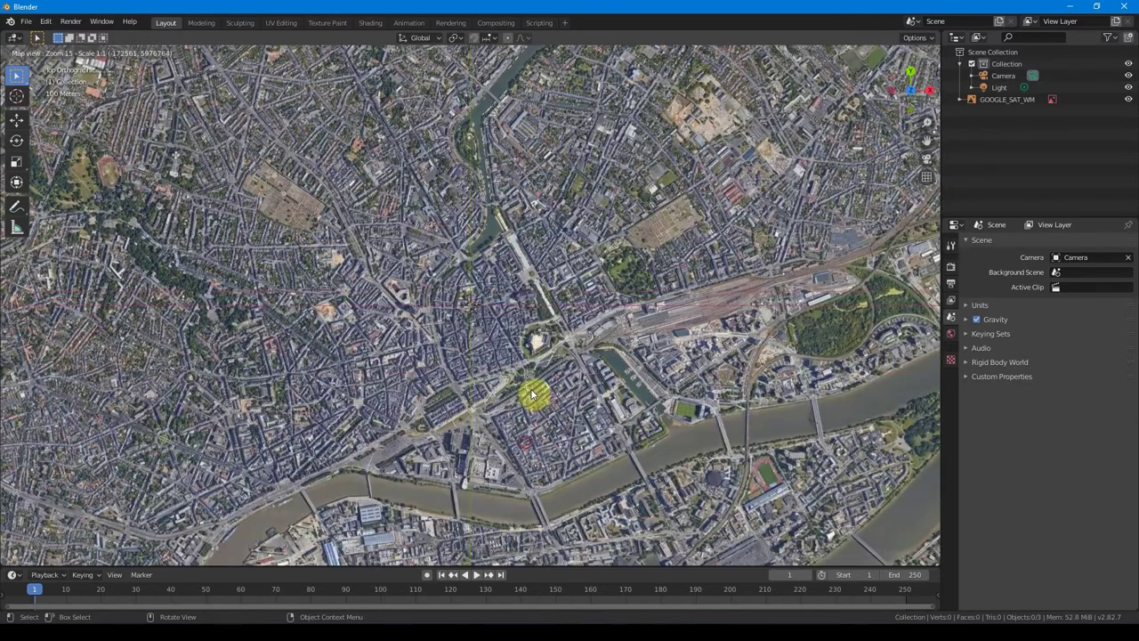
Pan the satellite map to frame central Nantes and the river island
middle_drag(532, 394, 529, 222)
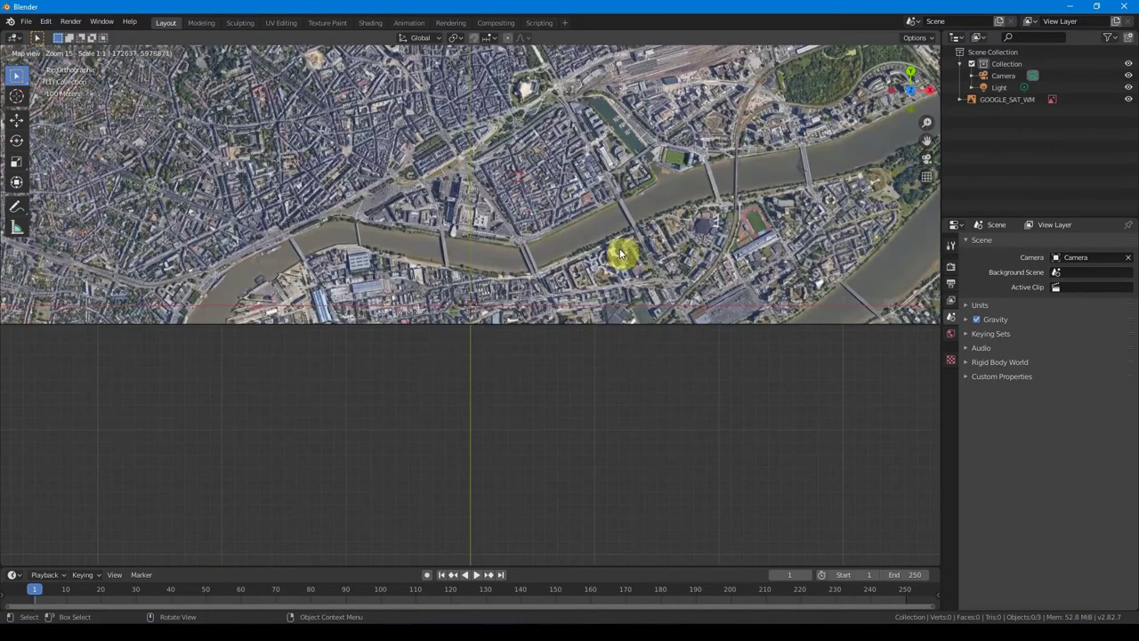
middle_drag(488, 292, 445, 272)
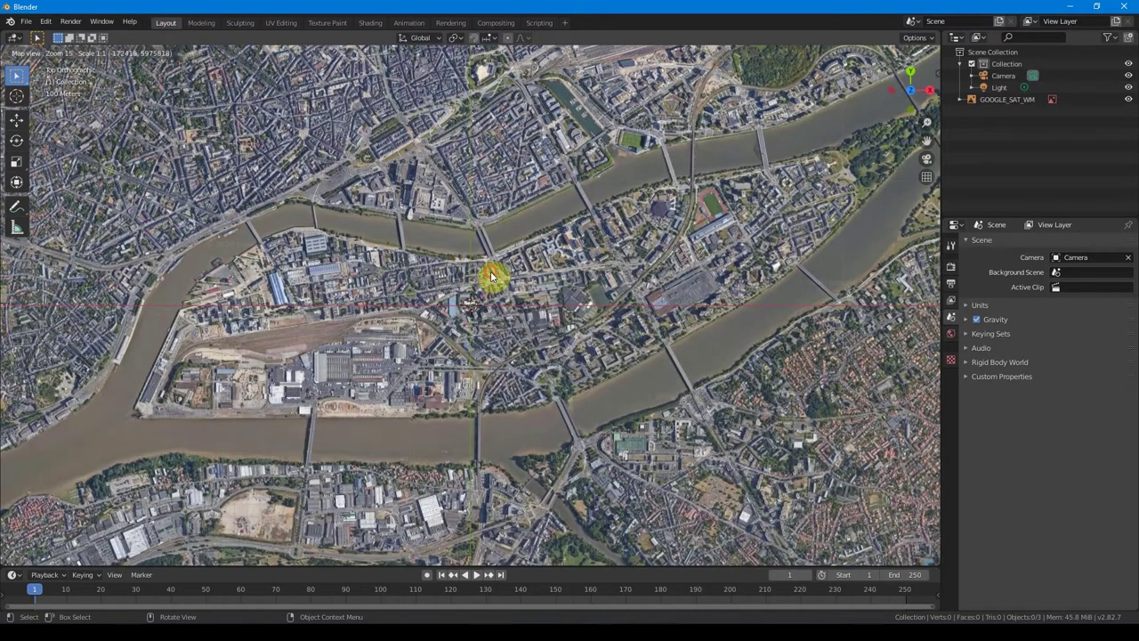
middle_drag(496, 274, 478, 305)
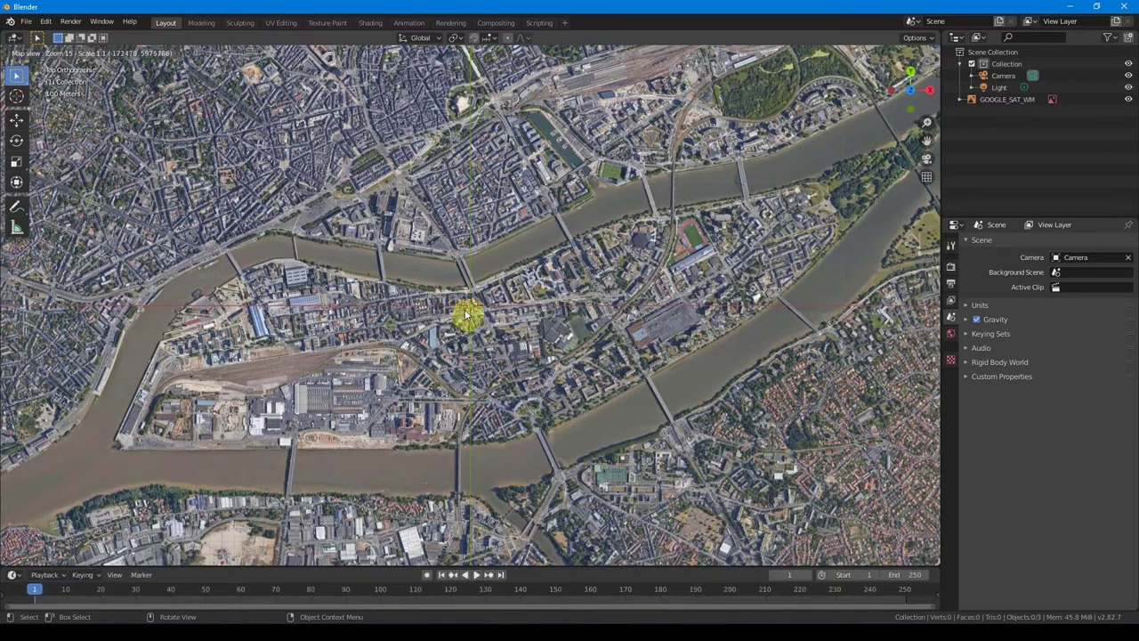
scroll(466, 313, down, 1)
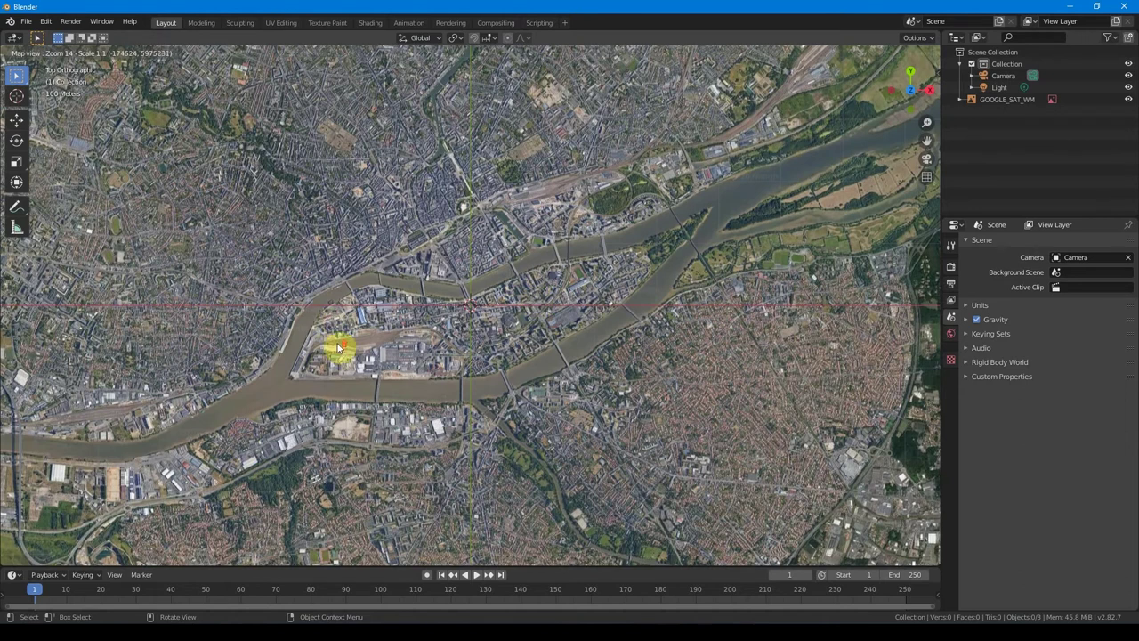
scroll(338, 347, up, 1)
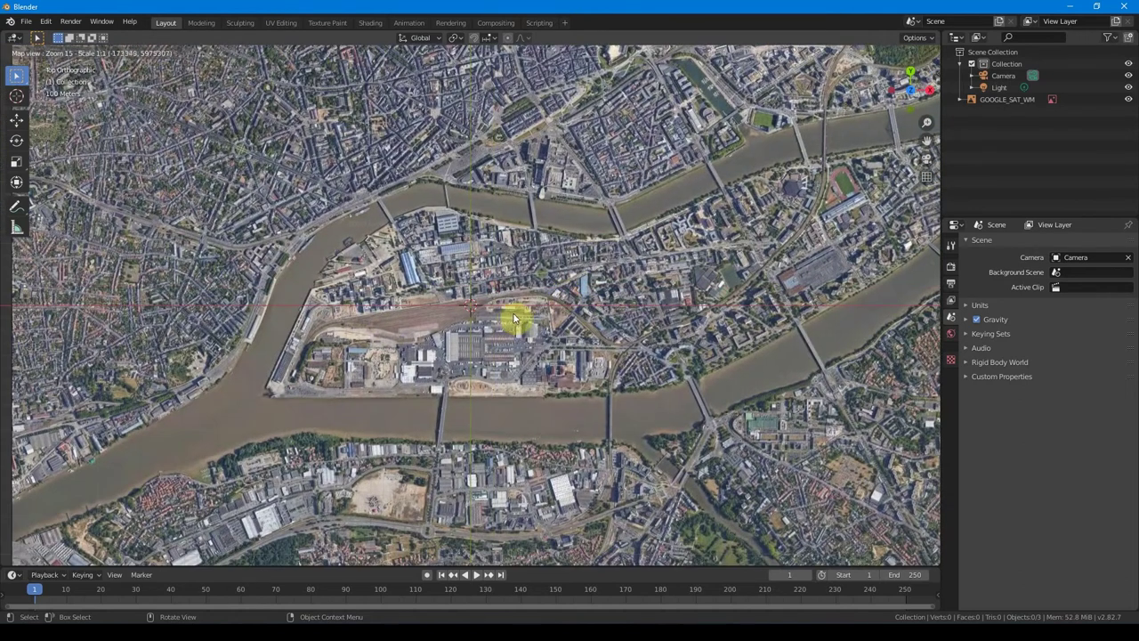
drag(513, 319, 554, 389)
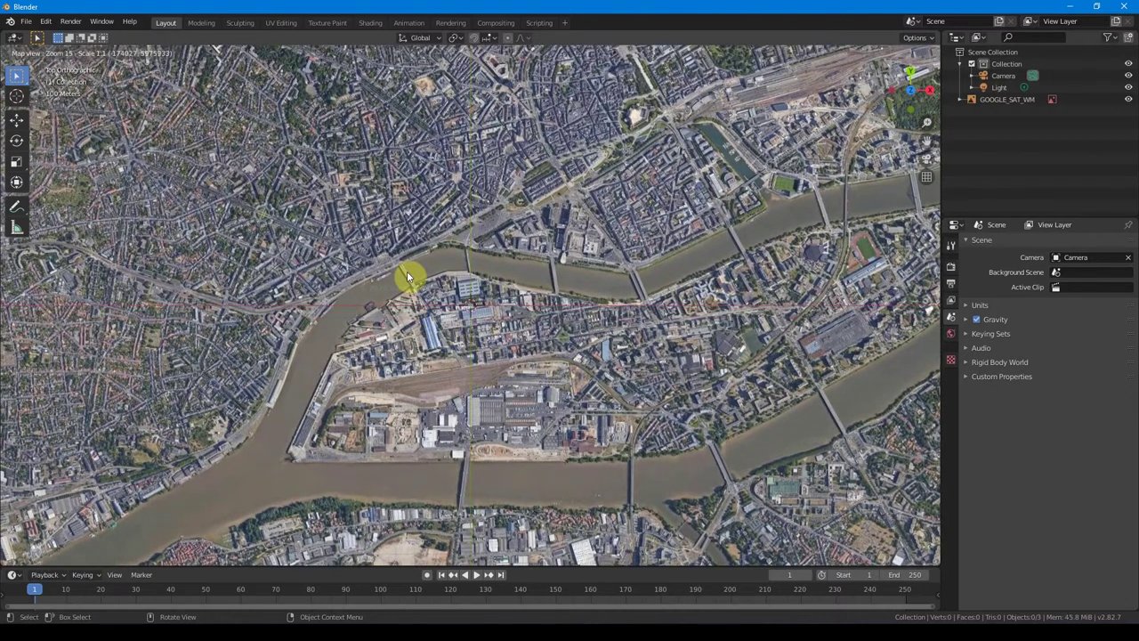
Export the map view as the EXPORT_GOOGLE_SAT_WM plane and fetch SRTM elevation for it
key(e)
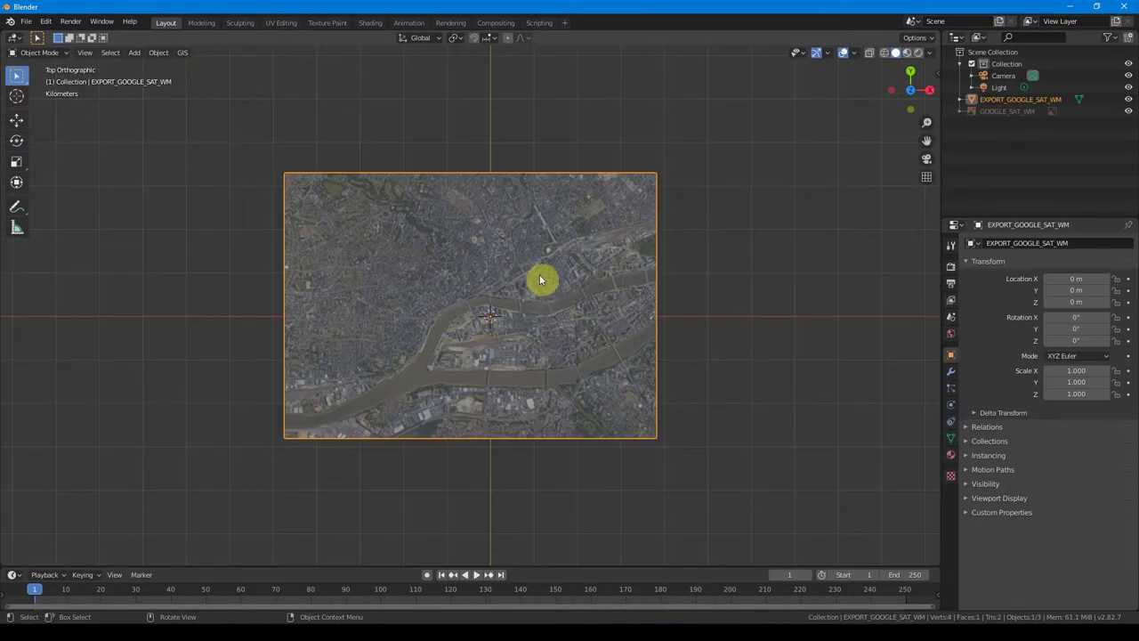
middle_drag(540, 279, 384, 133)
click(185, 54)
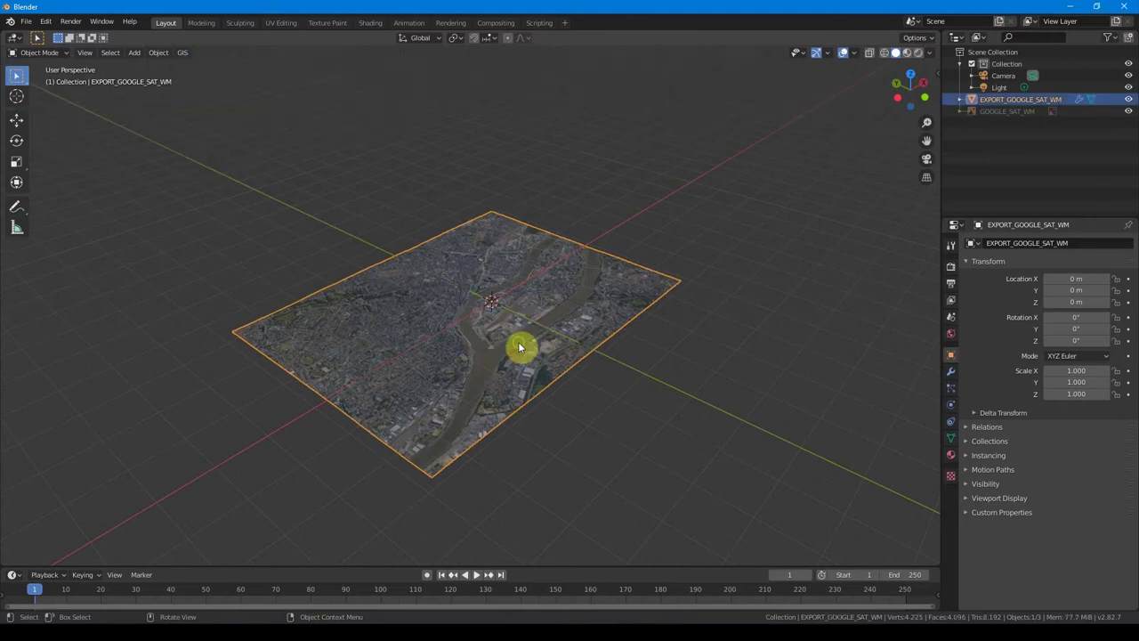
Check the plane's relief from a front view in the N sidebar: only 55.6 m tall
middle_drag(520, 347, 422, 326)
key(KP_1)
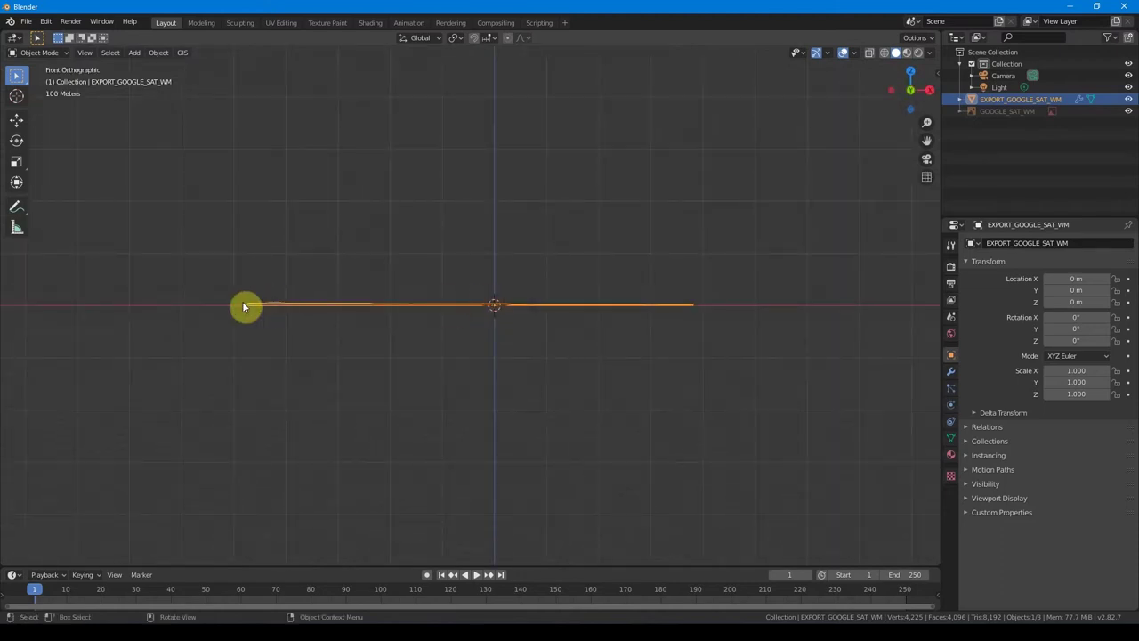
scroll(703, 213, up, 1)
key(n)
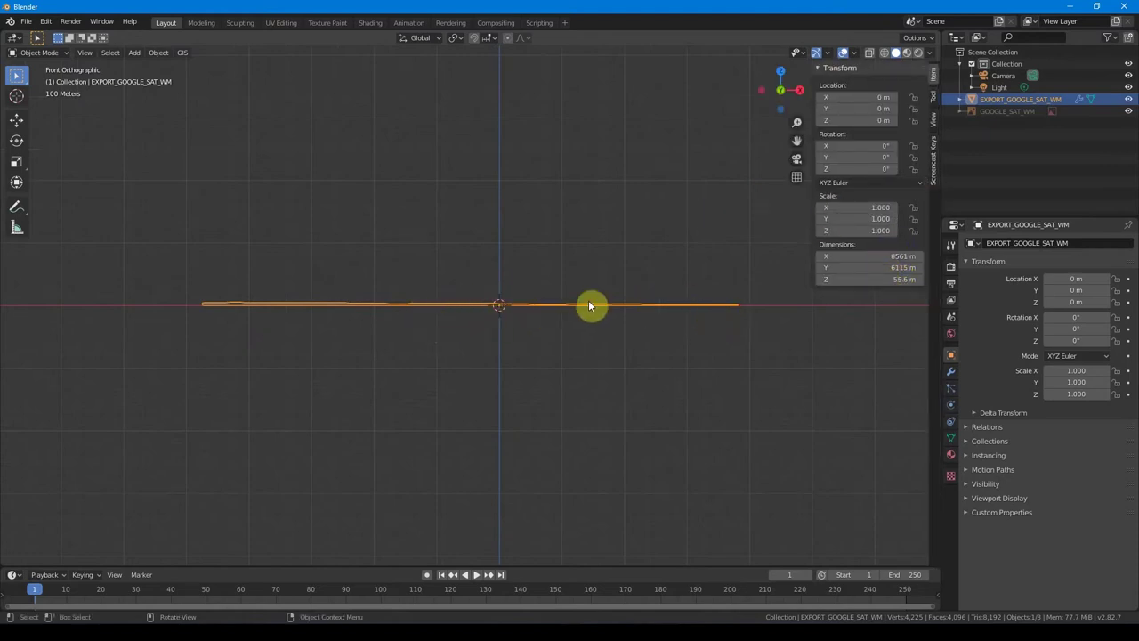
mouse_move(597, 315)
middle_down()
mouse_move(521, 362)
mouse_move(573, 370)
mouse_move(567, 353)
middle_up()
mouse_move(481, 347)
middle_down()
mouse_move(631, 389)
mouse_move(501, 351)
mouse_move(525, 372)
mouse_move(525, 329)
middle_up()
Set the DEM Displace modifier strength to 5
click(951, 372)
click(1096, 487)
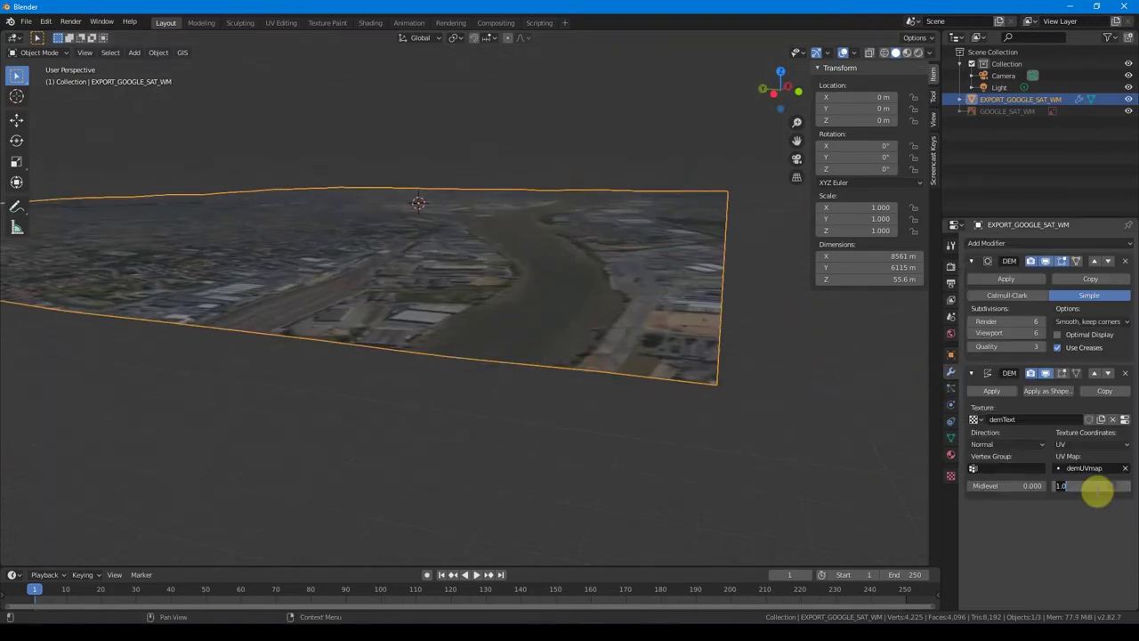
text(5)
key(Return)
Orbit and zoom around the exaggerated 278 m terrain along the river
mouse_move(525, 343)
middle_down()
mouse_move(557, 313)
mouse_move(498, 339)
mouse_move(582, 326)
mouse_move(597, 353)
mouse_move(502, 329)
mouse_move(415, 247)
mouse_move(460, 255)
mouse_move(379, 244)
mouse_move(389, 269)
mouse_move(408, 255)
middle_up()
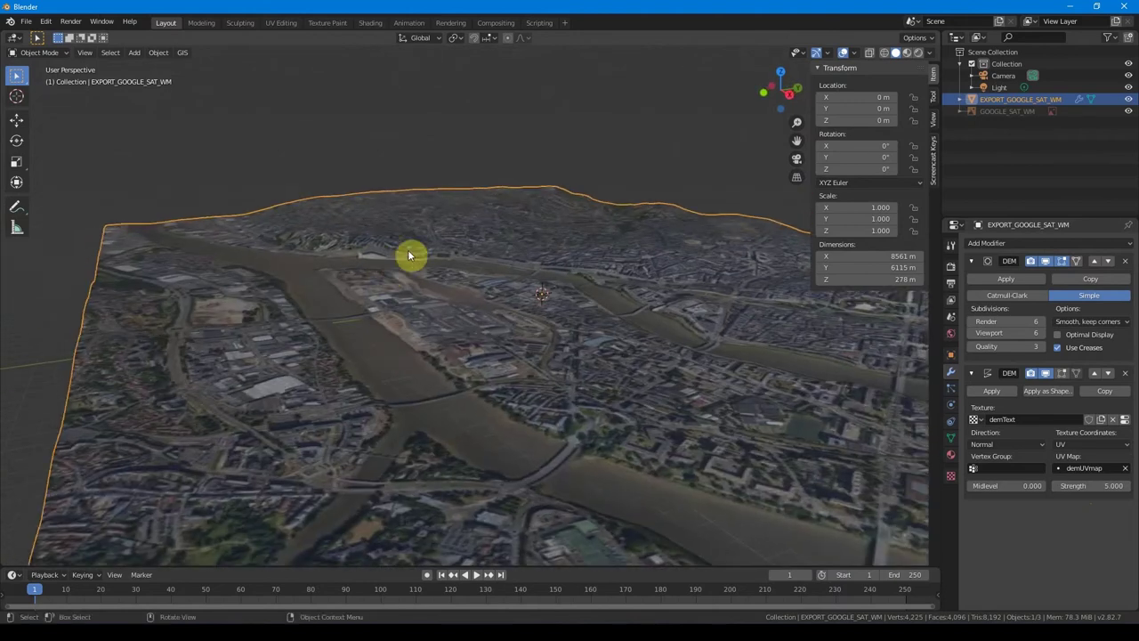
mouse_move(633, 437)
middle_down()
mouse_move(659, 448)
mouse_move(615, 436)
mouse_move(617, 409)
mouse_move(582, 384)
mouse_move(596, 431)
mouse_move(537, 425)
mouse_move(565, 428)
middle_up()
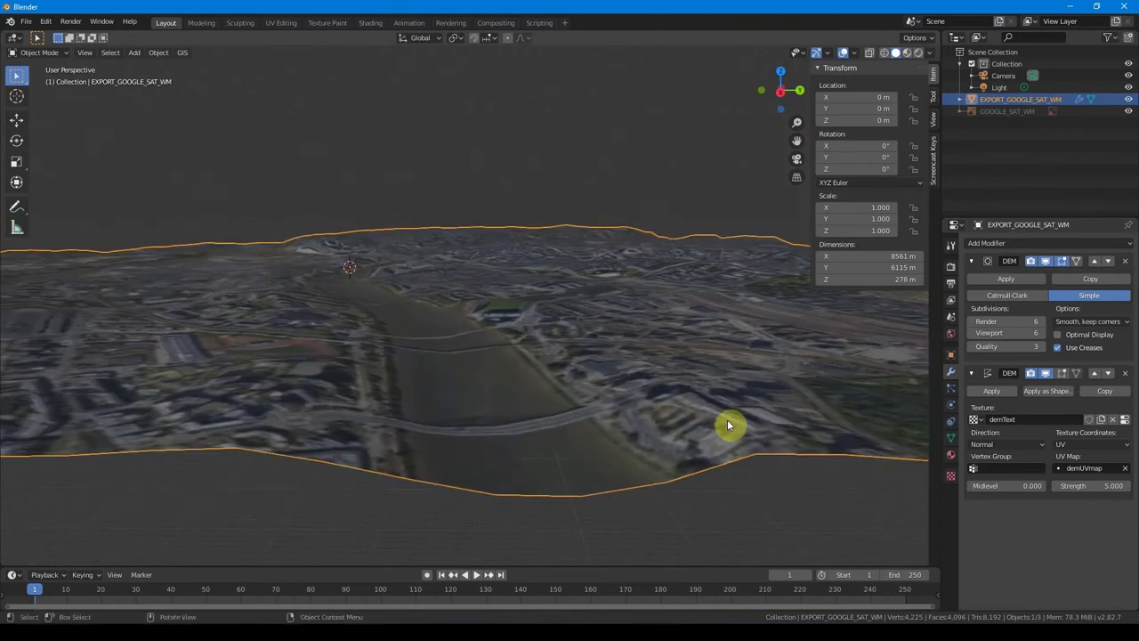
mouse_move(717, 437)
middle_down()
mouse_move(546, 429)
mouse_move(679, 418)
mouse_move(602, 432)
mouse_move(615, 367)
mouse_move(601, 431)
mouse_move(565, 383)
mouse_move(499, 401)
middle_up()
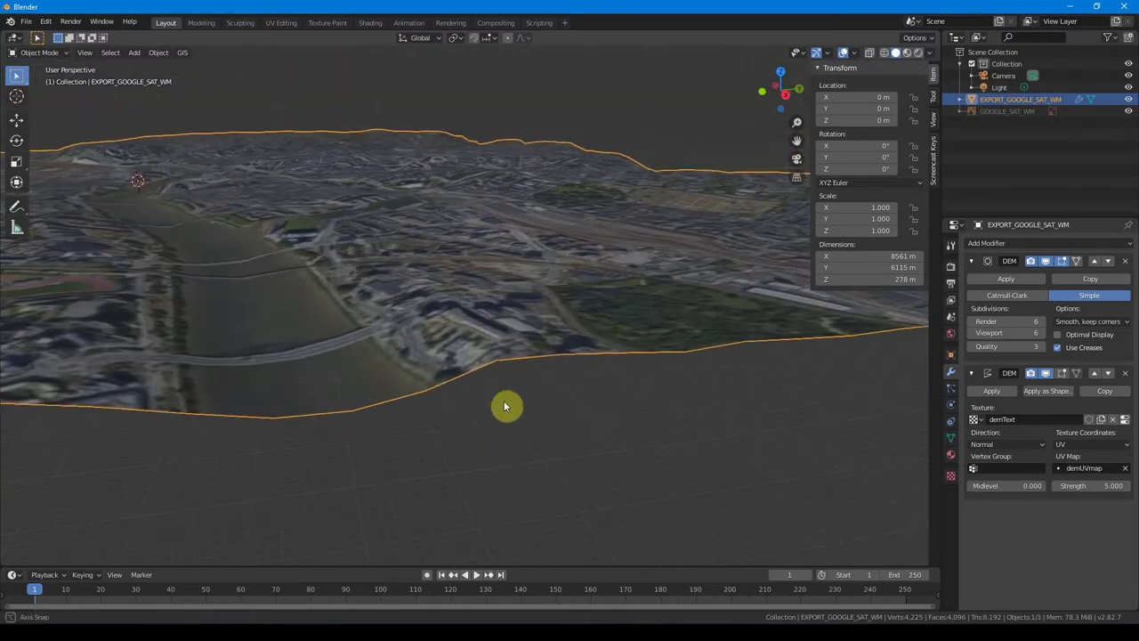
click(886, 53)
click(895, 53)
mouse_move(676, 294)
middle_down()
mouse_move(630, 340)
mouse_move(429, 330)
mouse_move(478, 328)
mouse_move(422, 364)
mouse_move(400, 399)
middle_up()
scroll(418, 347, up, 2)
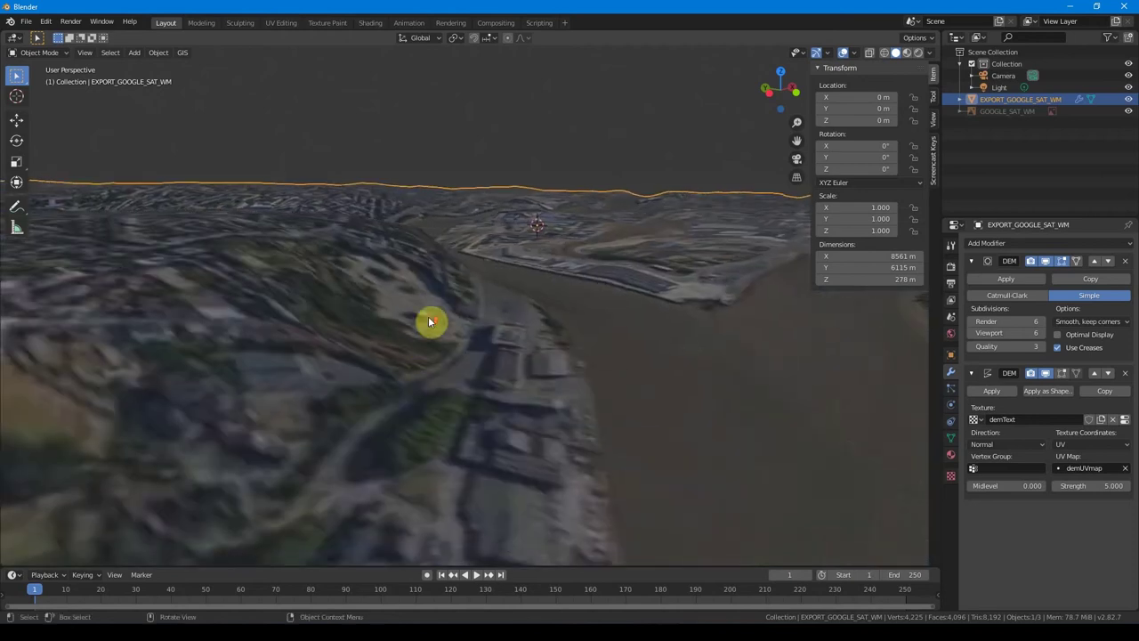
scroll(452, 300, up, 2)
scroll(450, 323, up, 1)
scroll(450, 323, up, 1)
Turn on the wireframe overlay and show the terrain's elevation texture settings
click(852, 51)
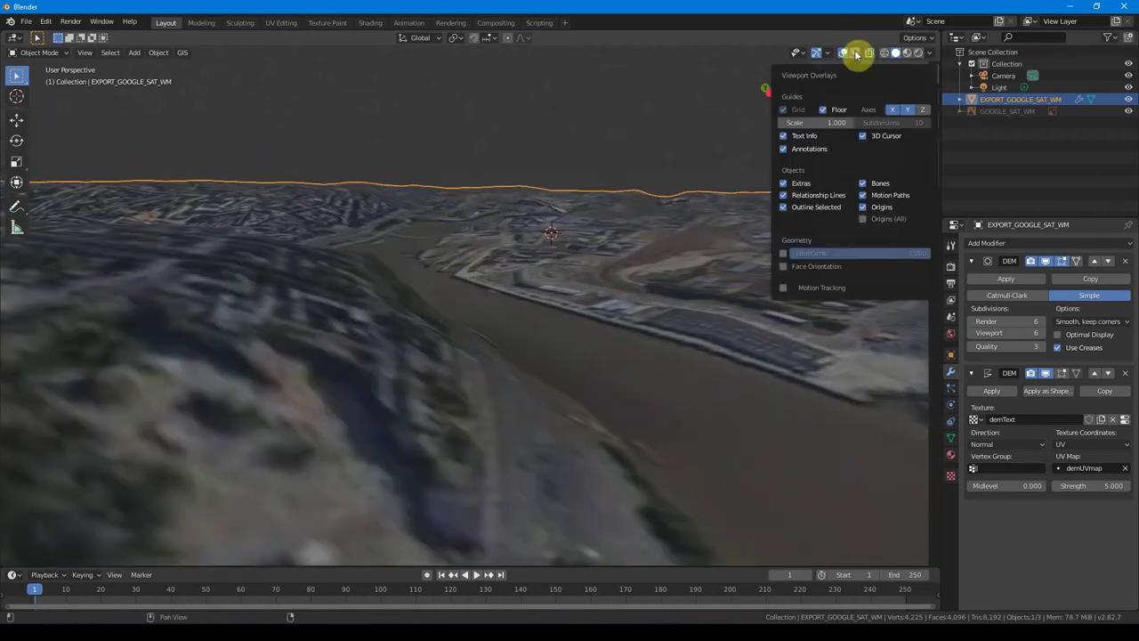
click(784, 254)
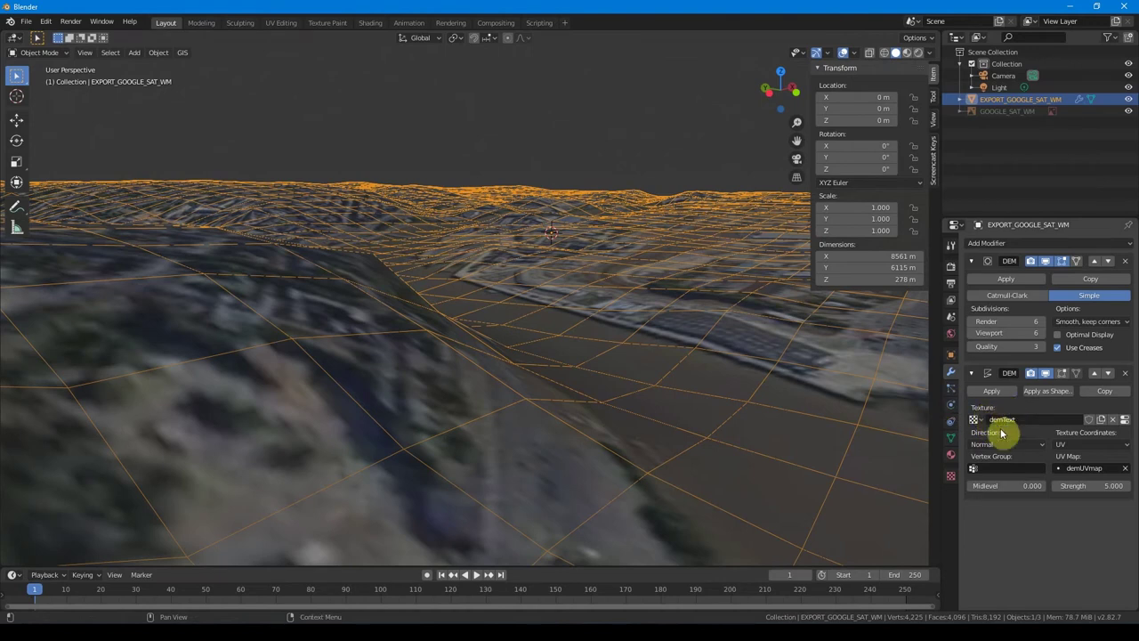
click(1124, 420)
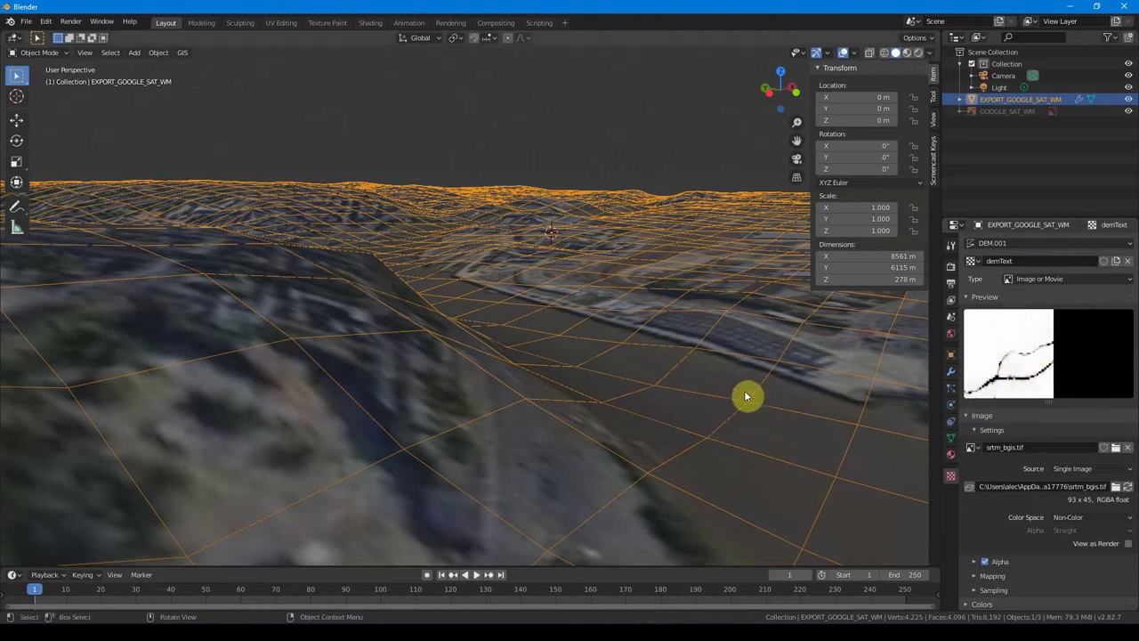
Subdivide the whole terrain mesh in Edit Mode to 66,049 vertices
key(Tab)
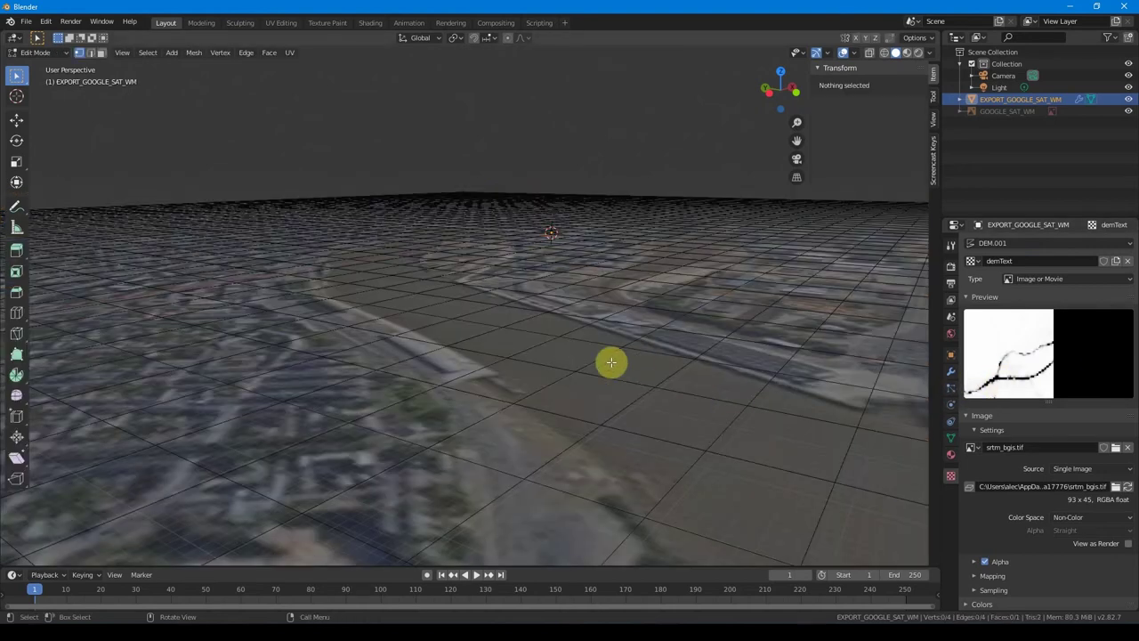
key(a)
right_click(457, 344)
click(458, 341)
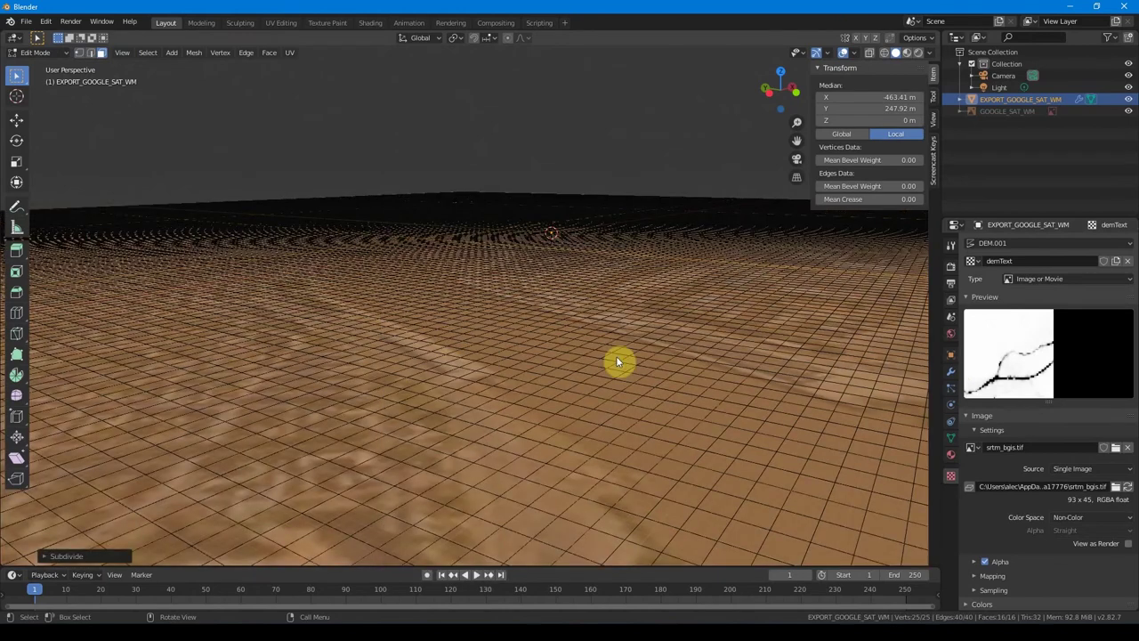
key(Tab)
Compare Interpolation off and on for srtm_bgis.tif, leaving it on with wireframe hidden
scroll(597, 423, down, 5)
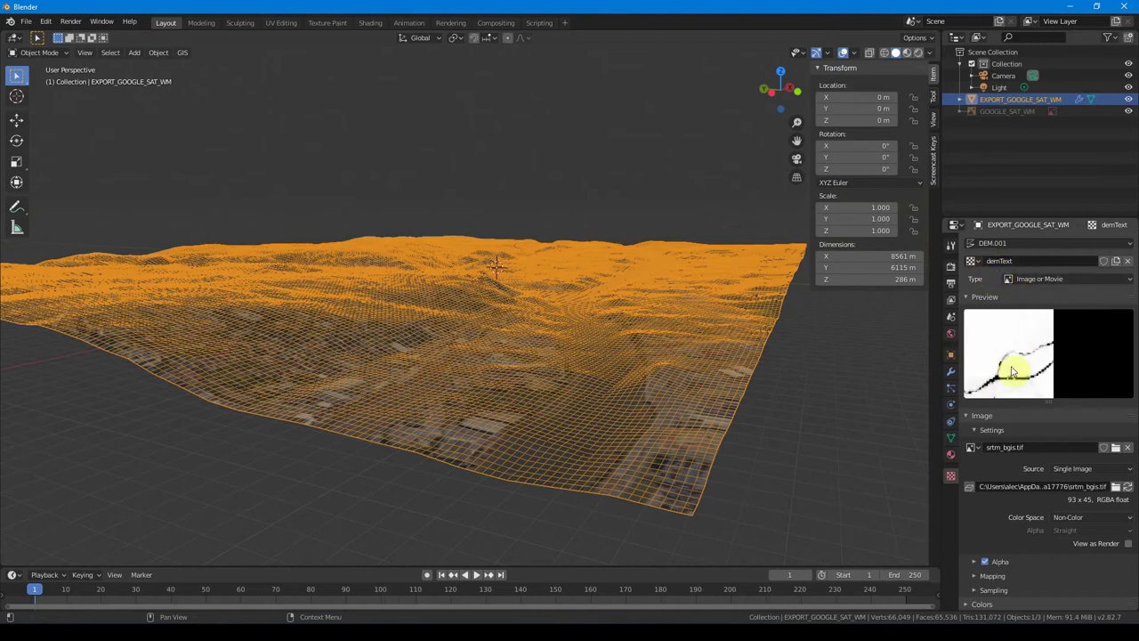
scroll(1012, 372, down, 1)
click(976, 577)
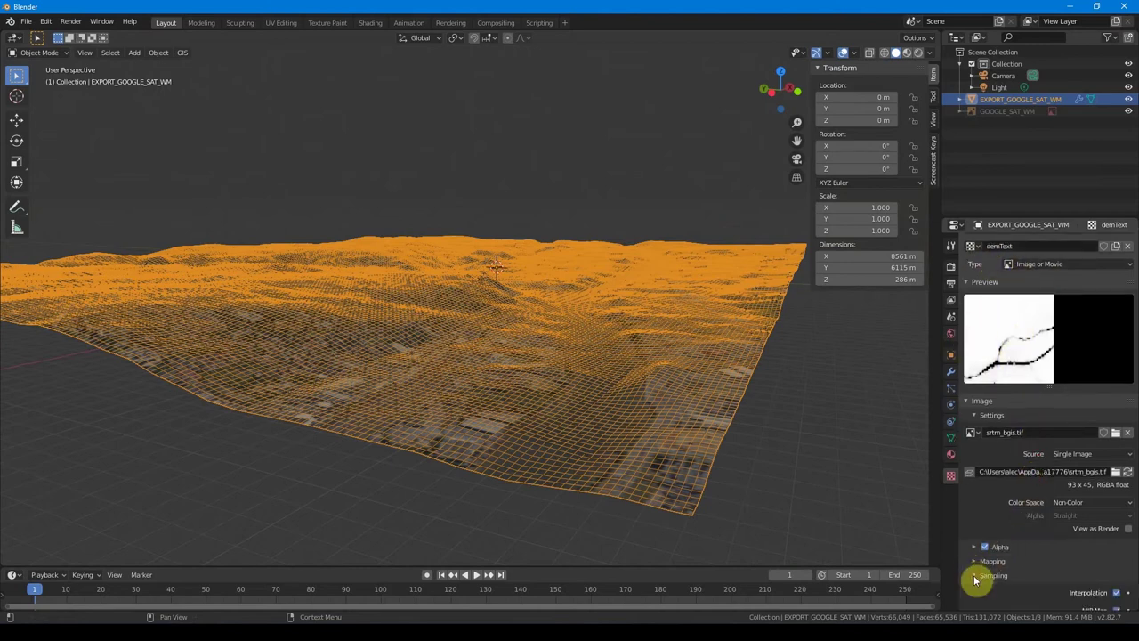
scroll(1068, 534, down, 4)
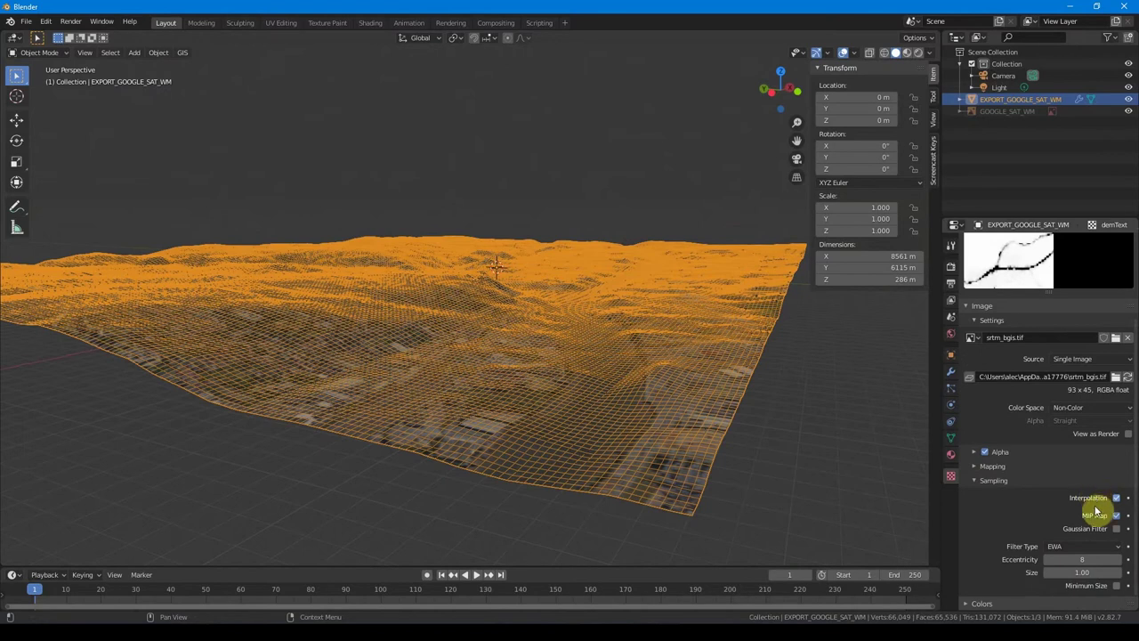
click(1117, 499)
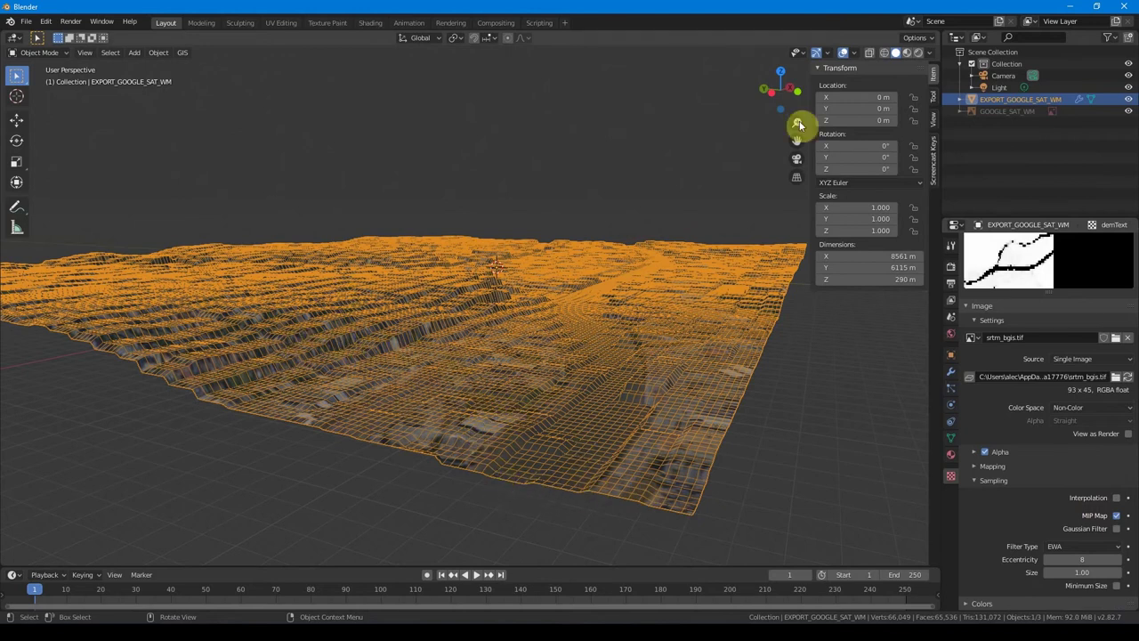
click(894, 54)
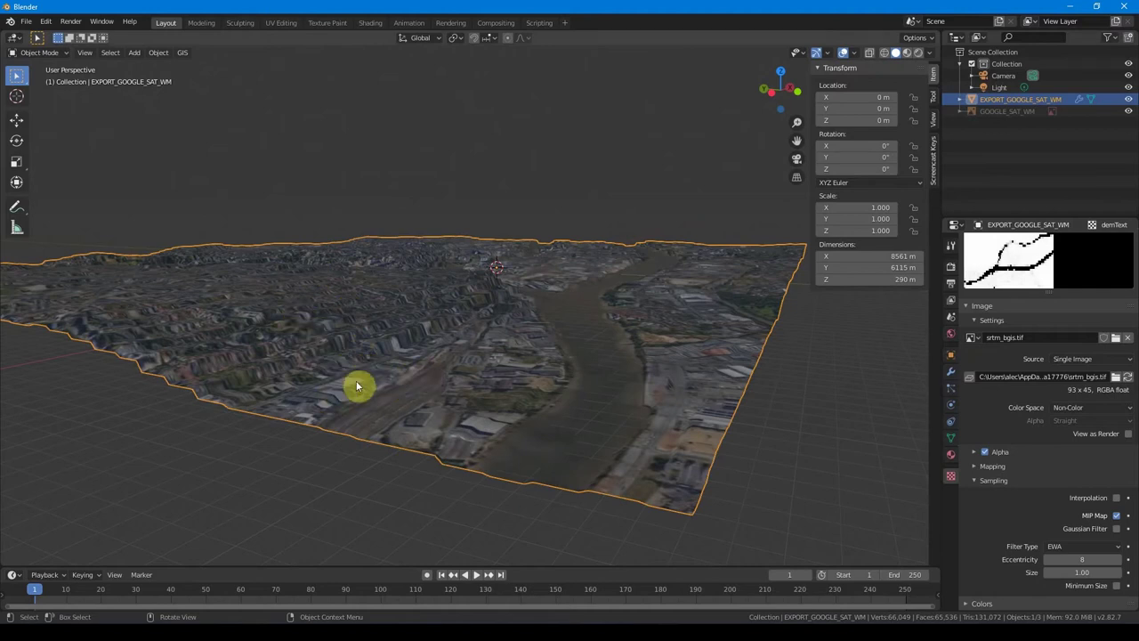
click(1117, 500)
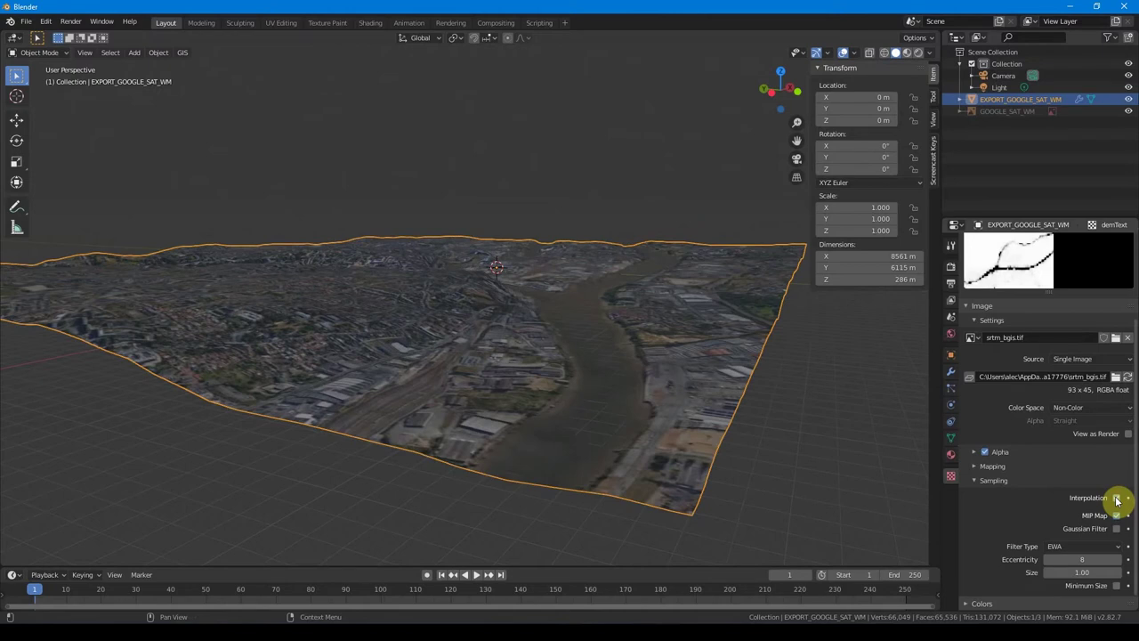
click(951, 372)
Run GIS Terrain analysis on the Nantes terrain mesh
middle_drag(570, 400, 345, 391)
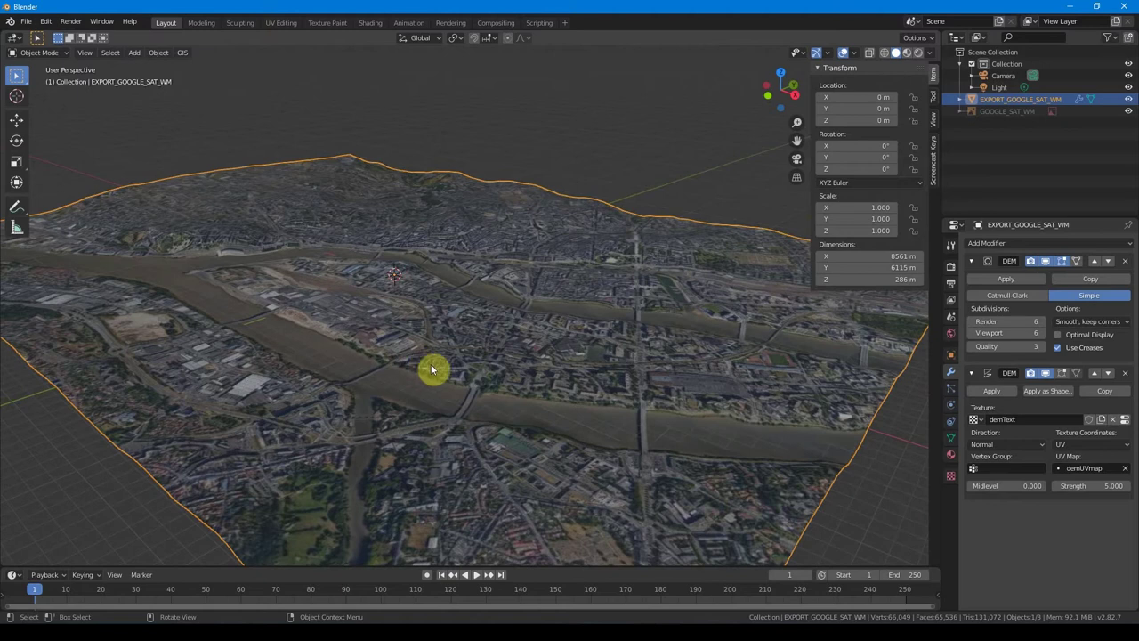
click(182, 51)
mouse_move(205, 153)
middle_down()
mouse_move(523, 345)
mouse_move(507, 342)
middle_up()
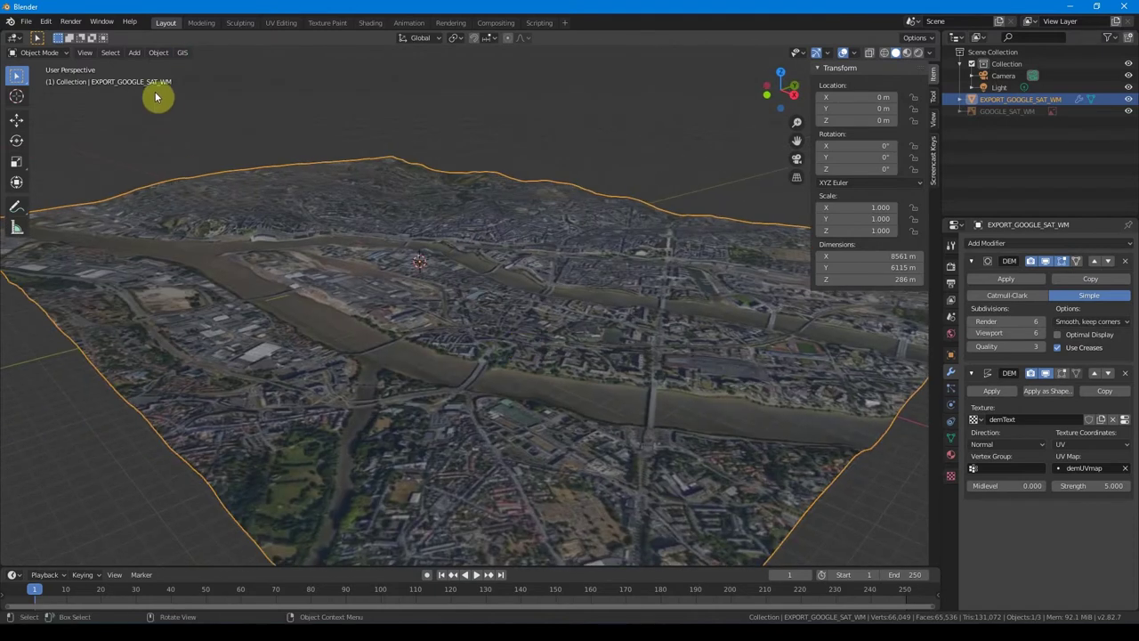
click(184, 52)
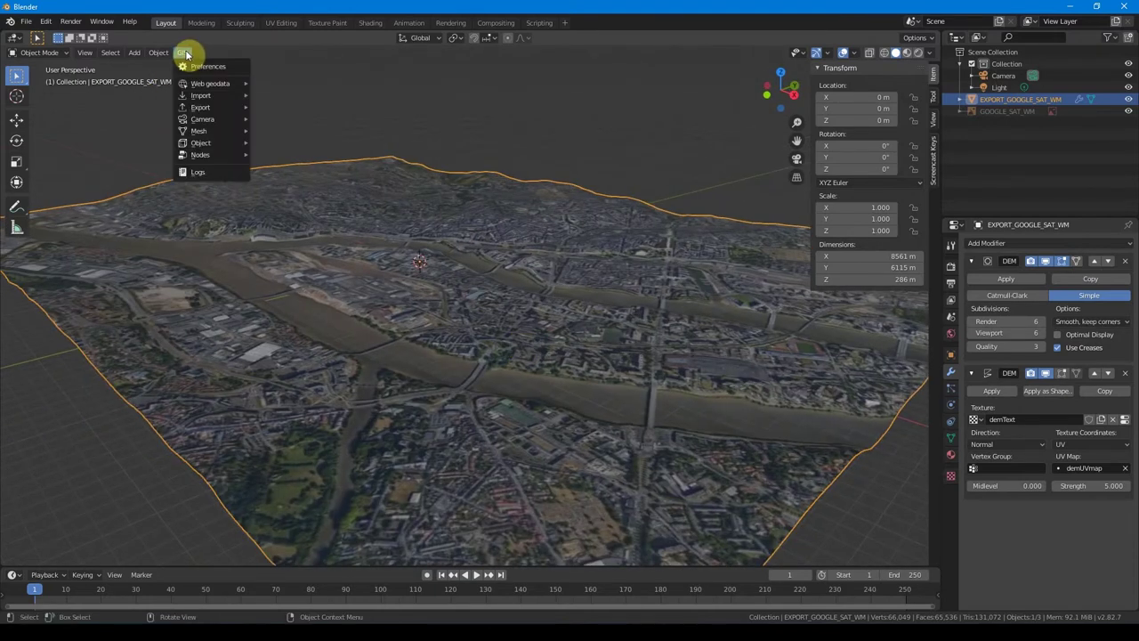
mouse_move(205, 155)
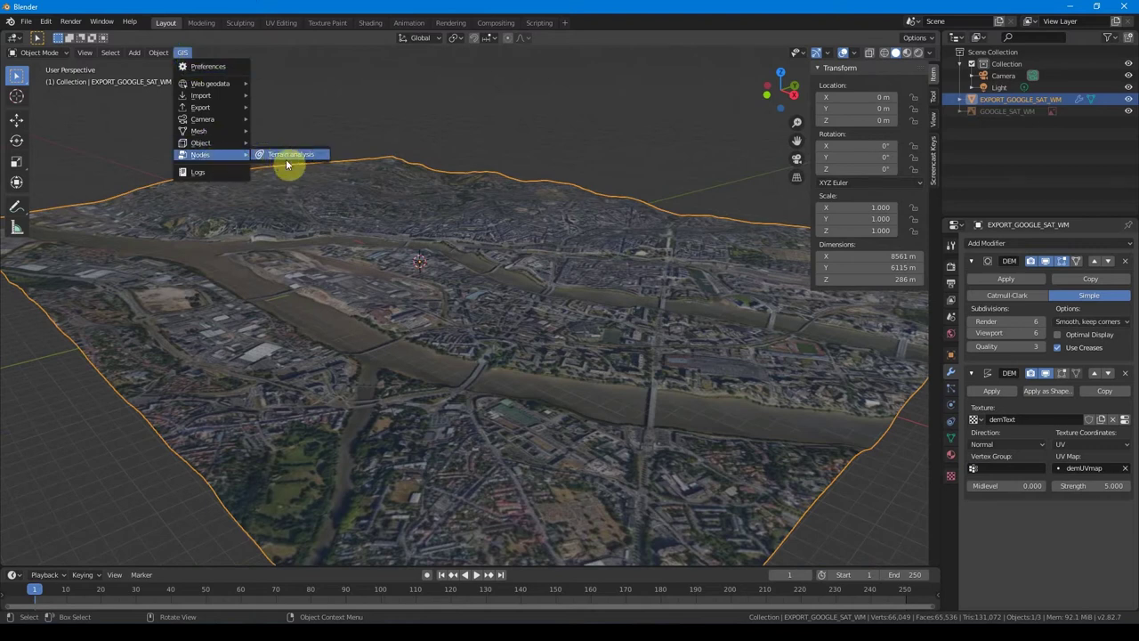
click(294, 155)
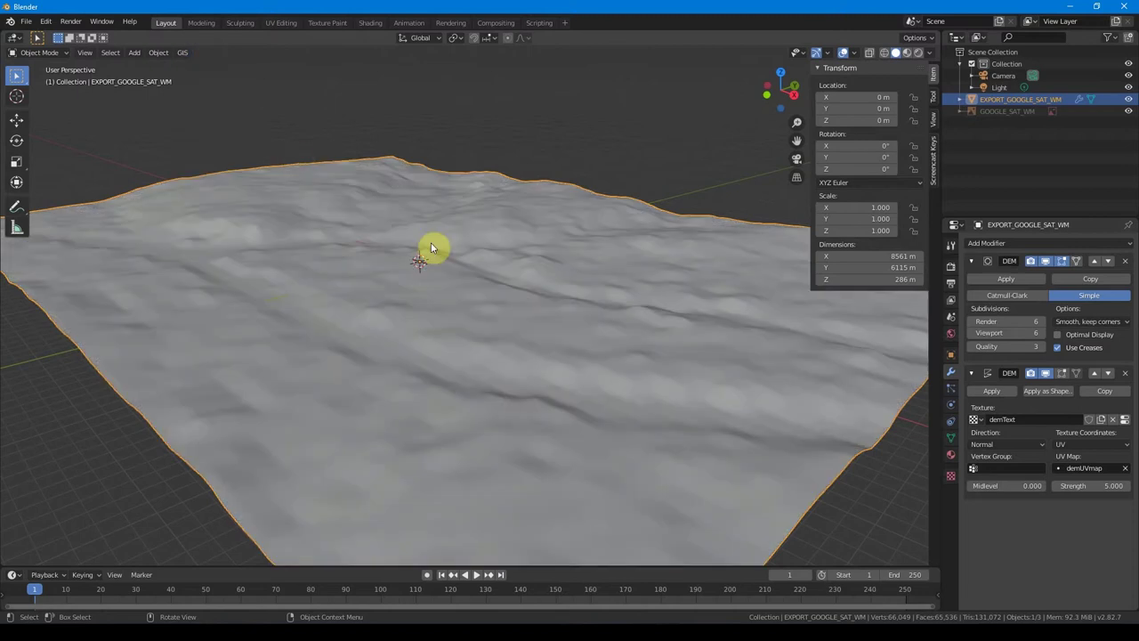
Inspect the green-to-red elevation colouring in Material Preview shading
click(918, 52)
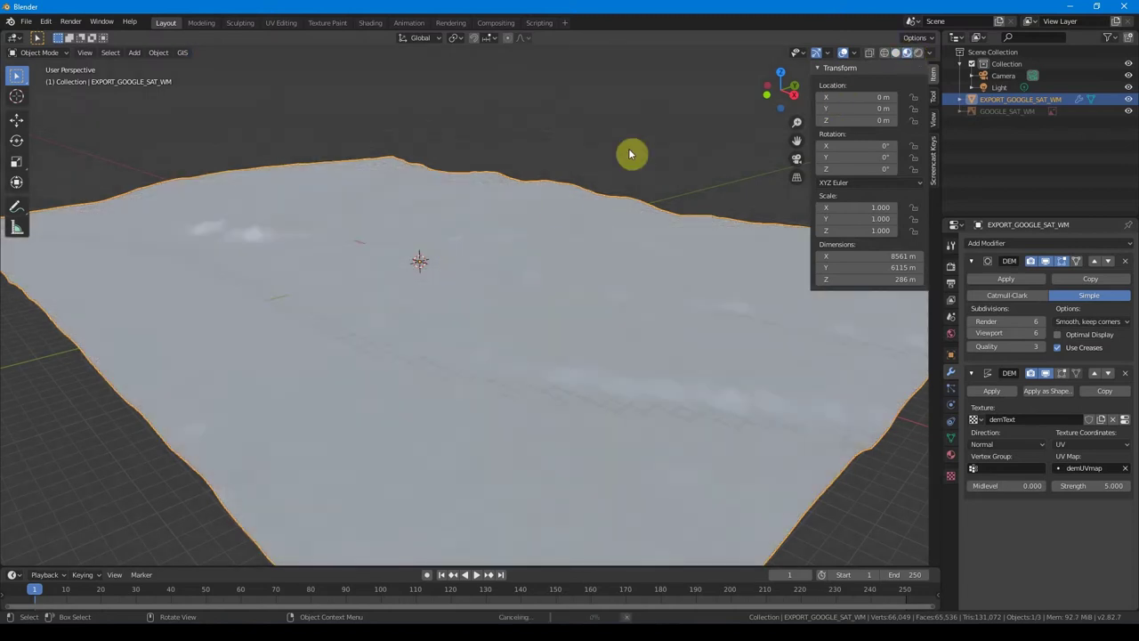
mouse_move(472, 252)
middle_down()
mouse_move(399, 258)
mouse_move(440, 250)
middle_up()
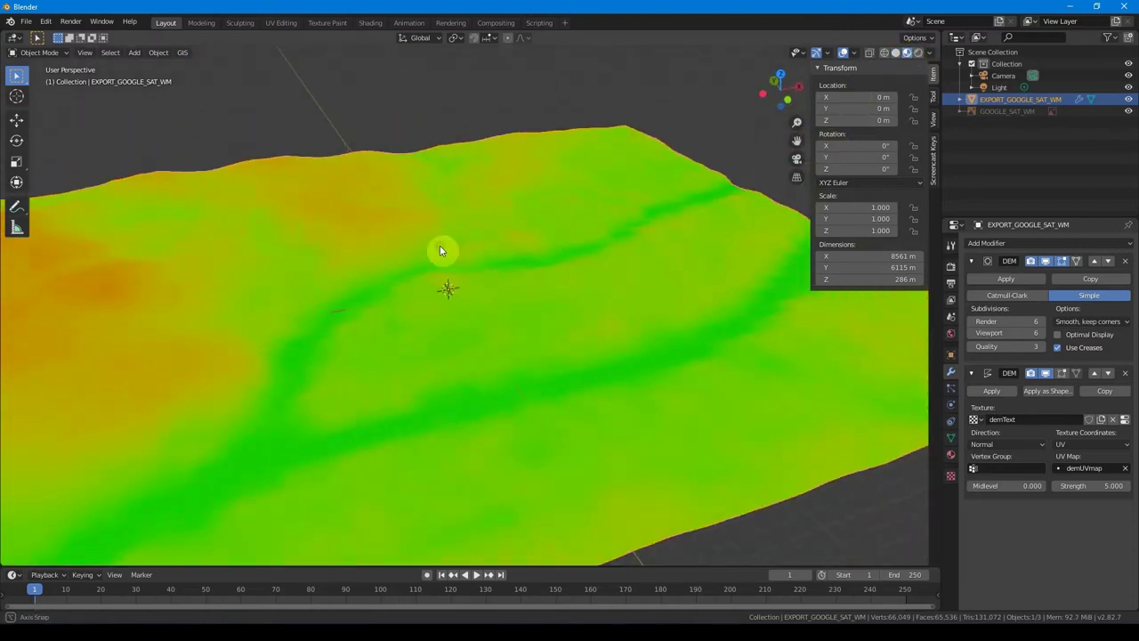
mouse_move(422, 288)
middle_down()
mouse_move(549, 231)
mouse_move(450, 263)
mouse_move(468, 275)
middle_up()
scroll(485, 289, up, 2)
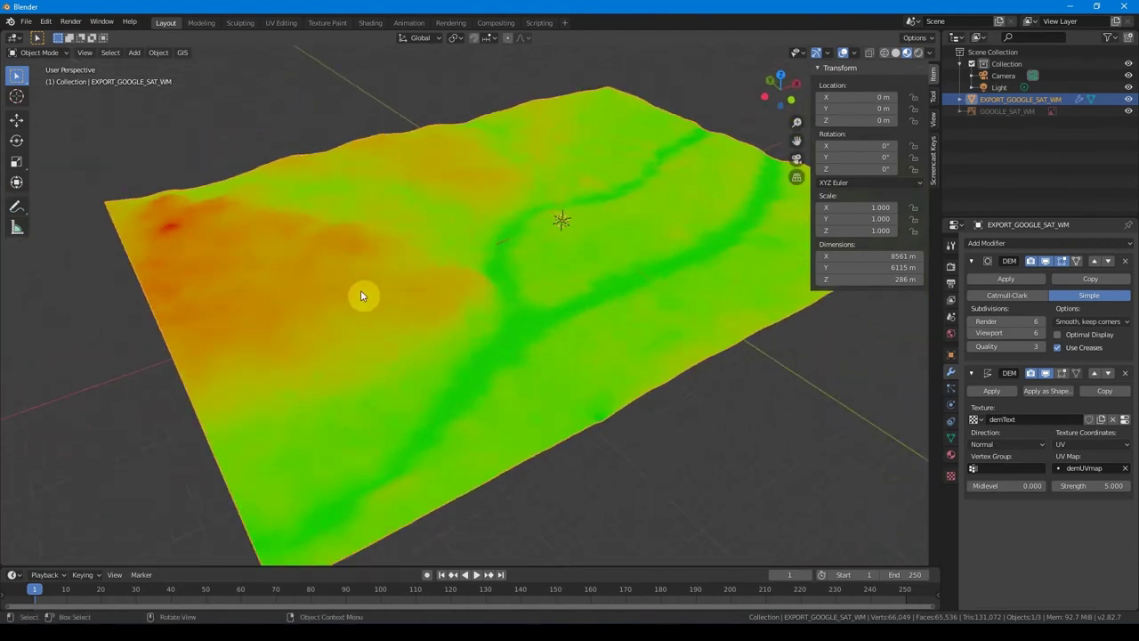
middle_drag(514, 305, 500, 305)
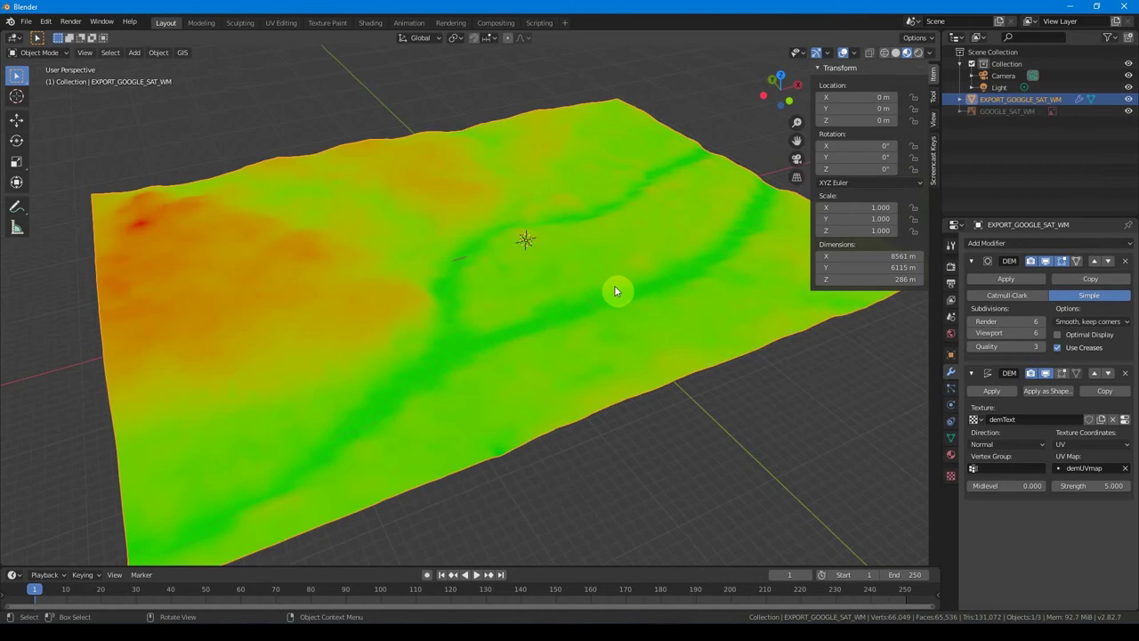
click(956, 342)
Reassign the rastMat satellite material to the terrain and zoom in over the city centre
click(951, 454)
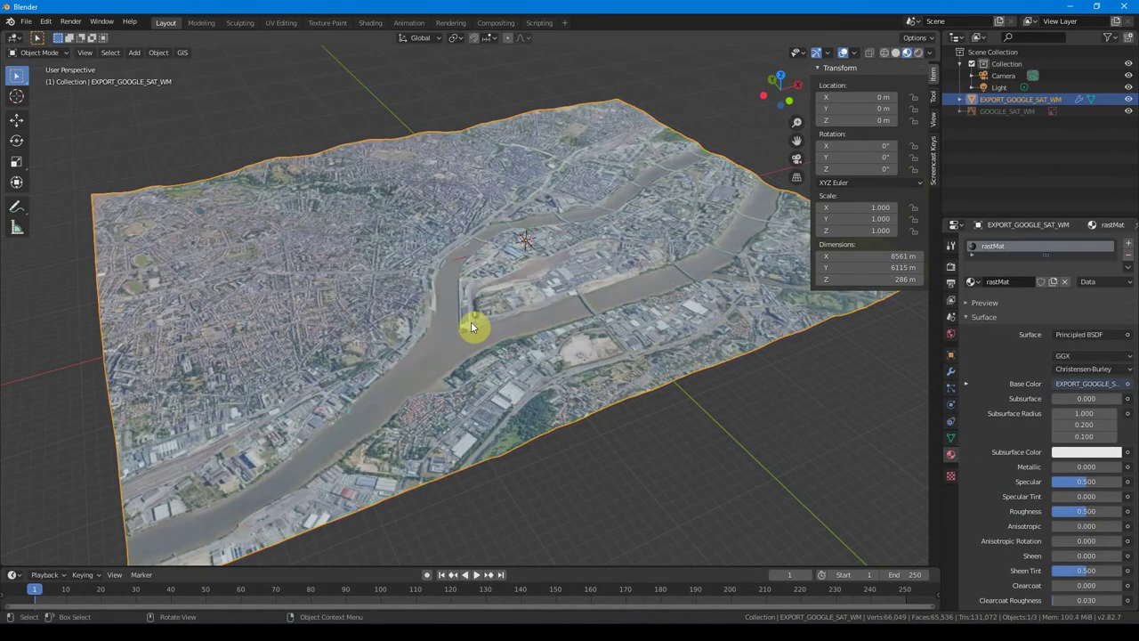
click(182, 52)
middle_drag(418, 253, 460, 255)
scroll(427, 318, up, 1)
scroll(470, 292, up, 2)
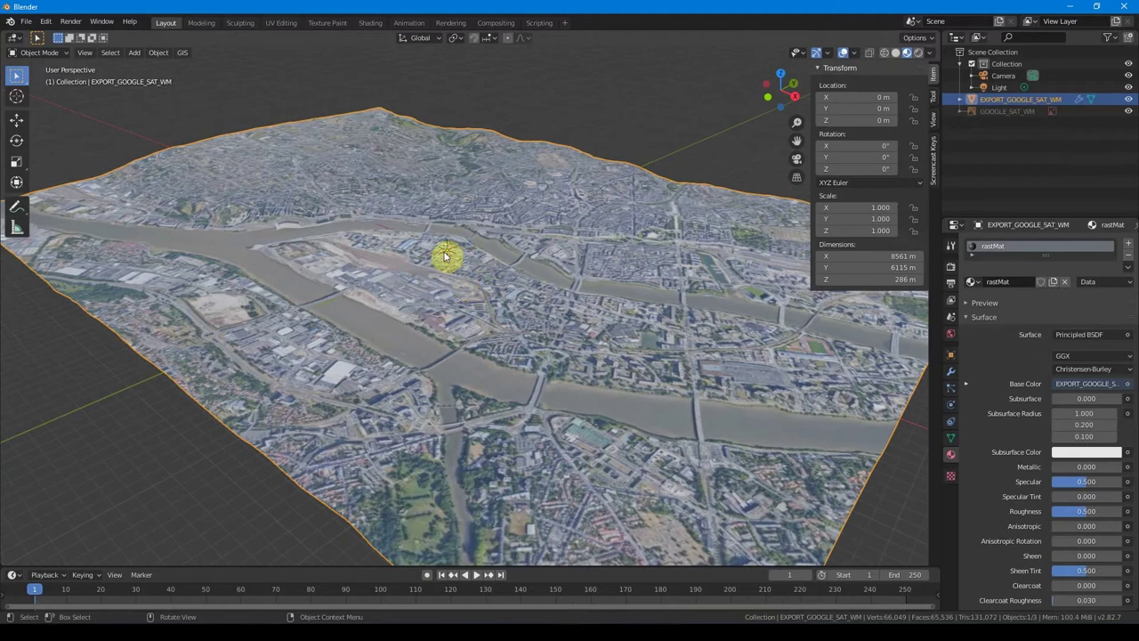
scroll(448, 234, up, 1)
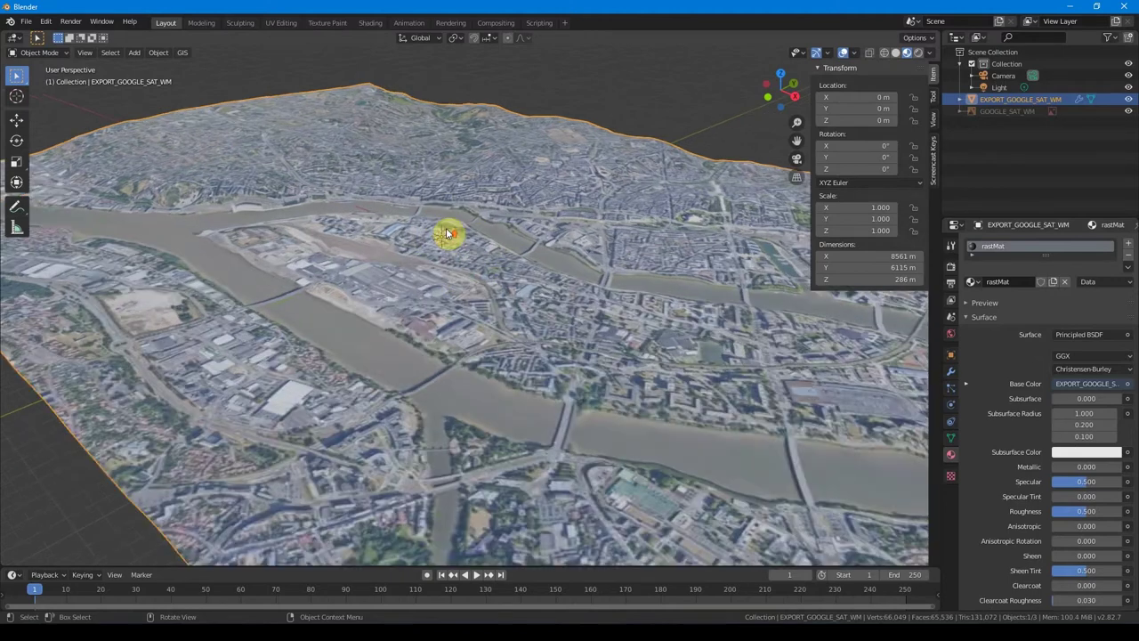
scroll(448, 234, up, 2)
mouse_move(445, 229)
middle_down()
mouse_move(433, 320)
mouse_move(472, 325)
middle_up()
scroll(575, 338, up, 1)
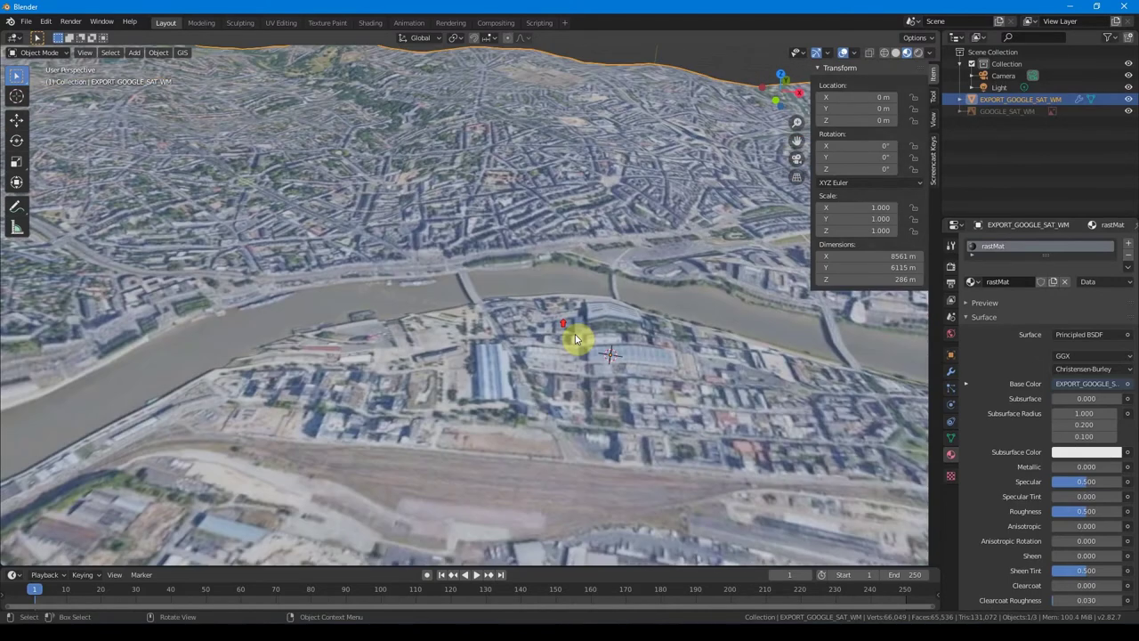
scroll(575, 338, up, 2)
scroll(474, 330, up, 2)
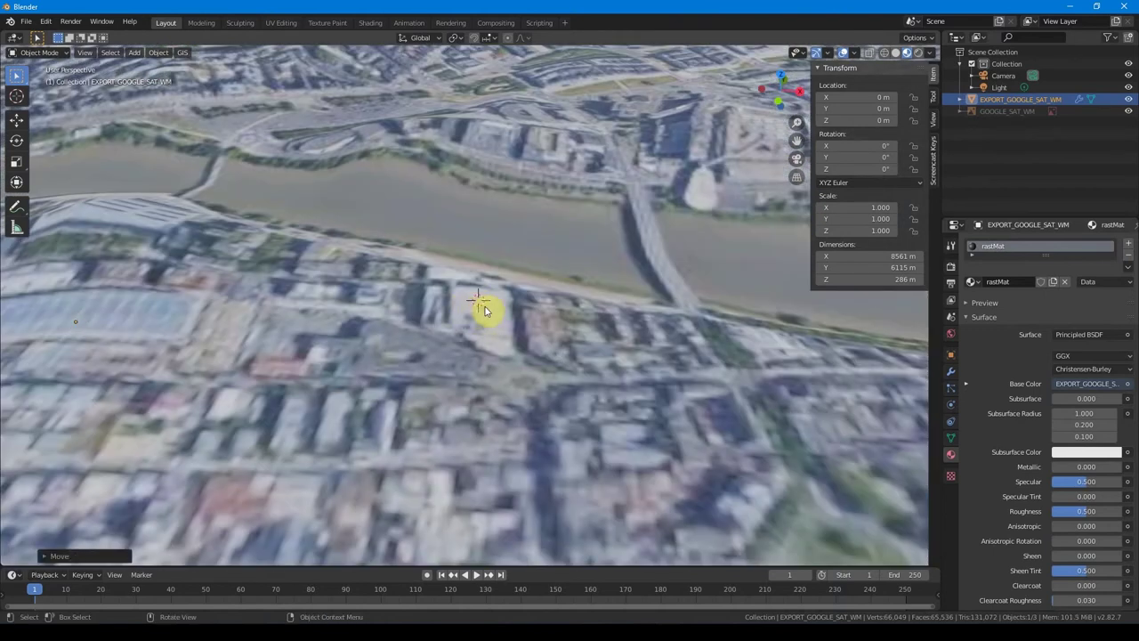
Add a test cube to the scene
key(shift+a)
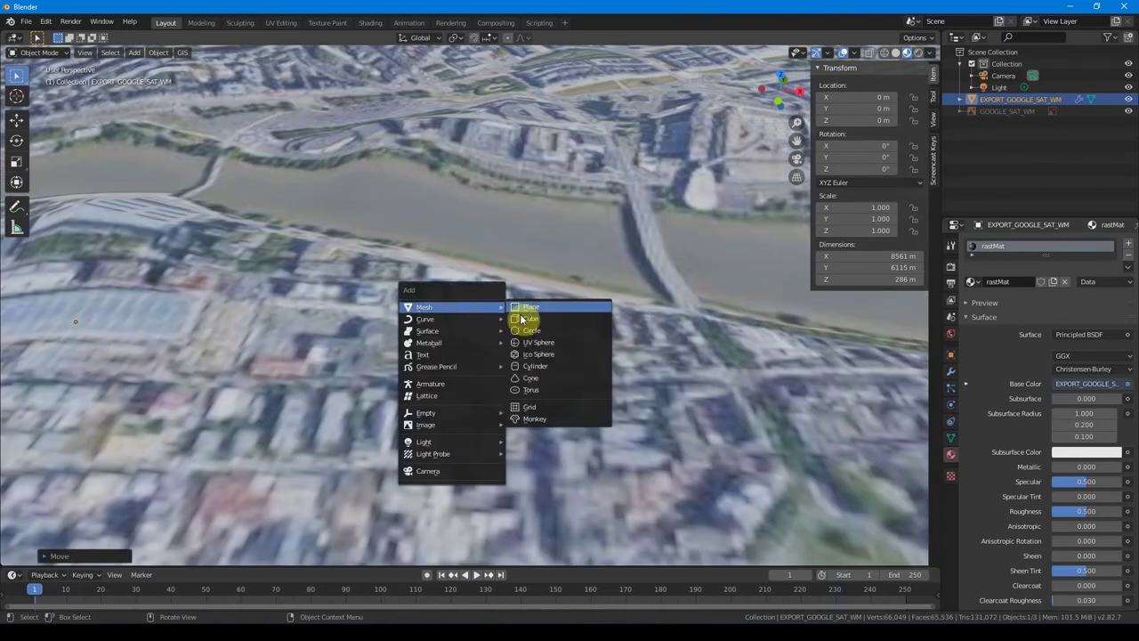
click(522, 318)
mouse_move(522, 318)
middle_down()
mouse_move(432, 306)
mouse_move(479, 305)
mouse_move(333, 323)
mouse_move(551, 321)
mouse_move(508, 330)
middle_up()
scroll(521, 325, down, 3)
scroll(521, 326, up, 2)
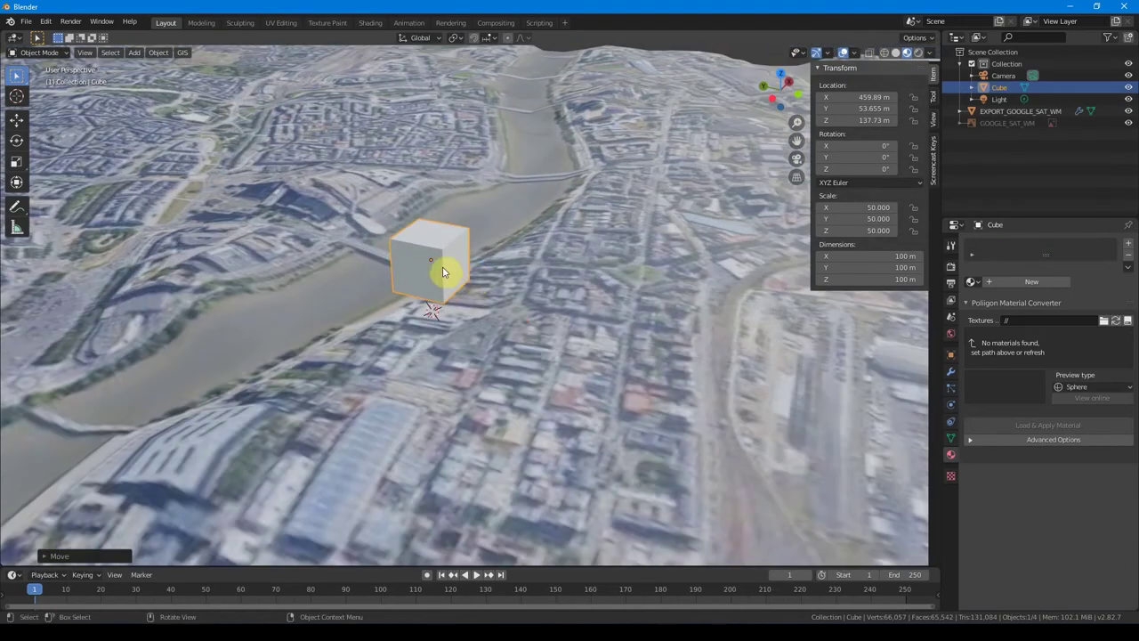
Select the cube, then the terrain as active, and drop the cube onto the terrain with GIS Drop
click(550, 218)
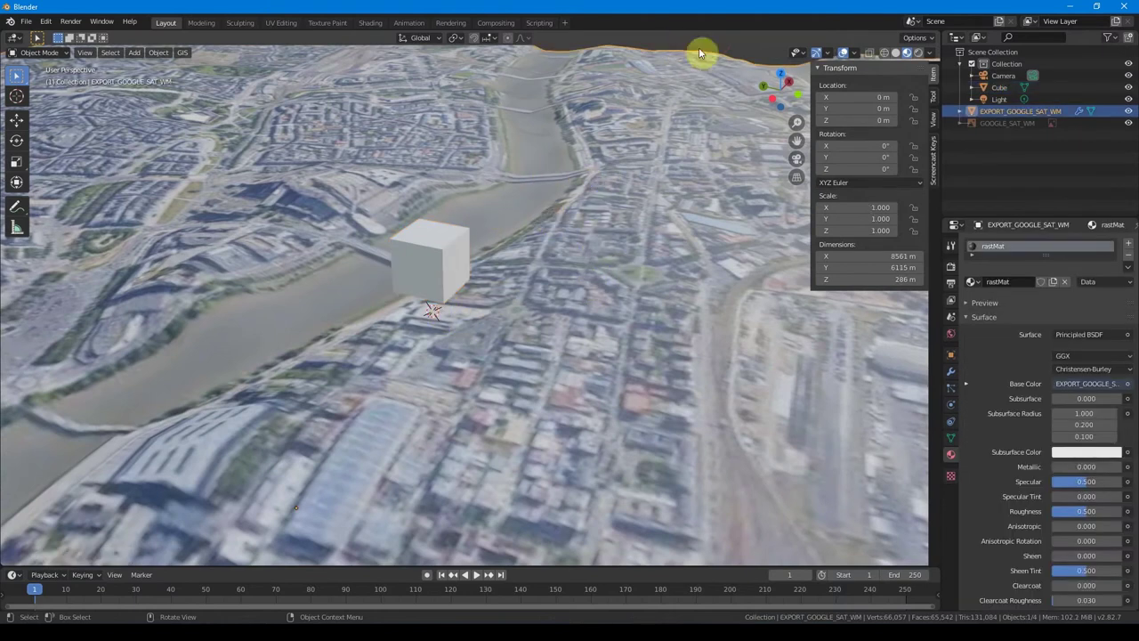
key(a)
key(a)
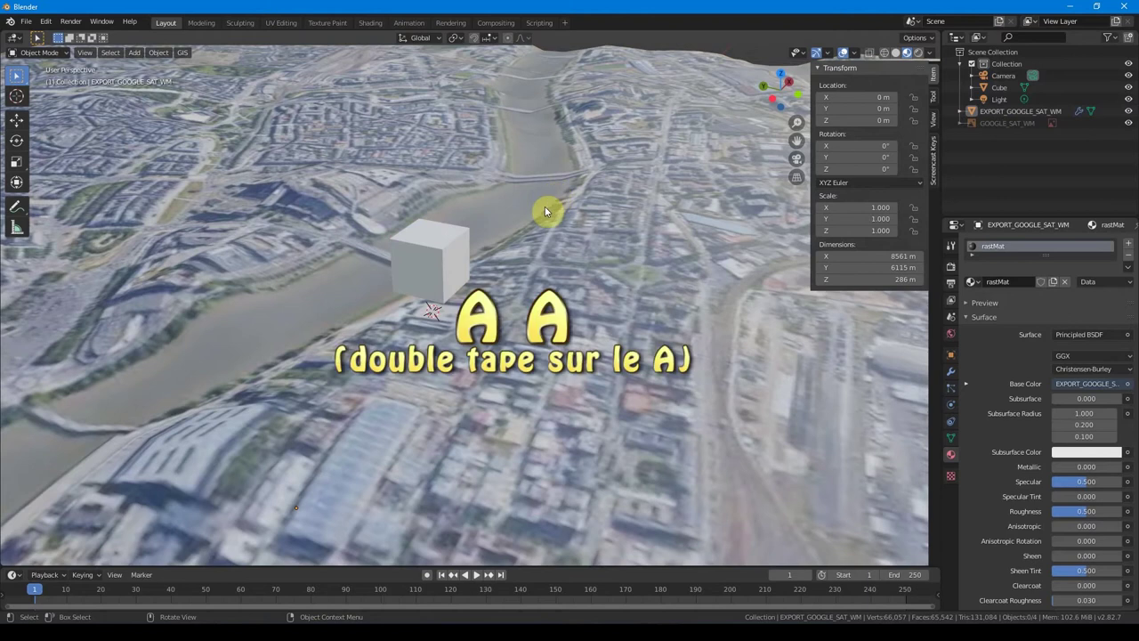
click(432, 258)
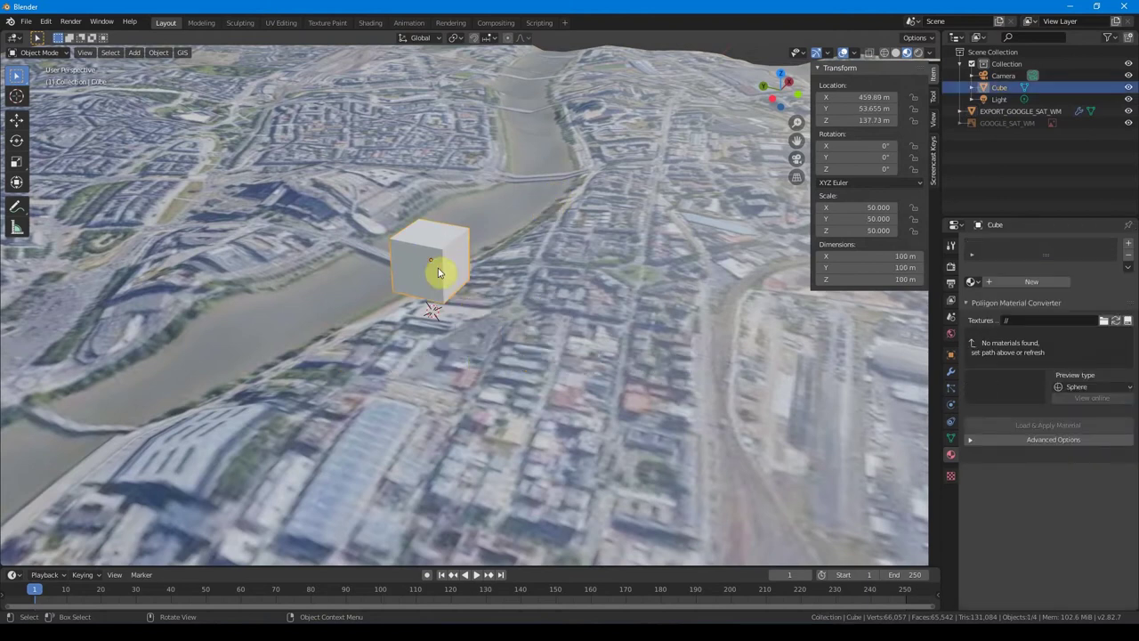
shift+click(584, 285)
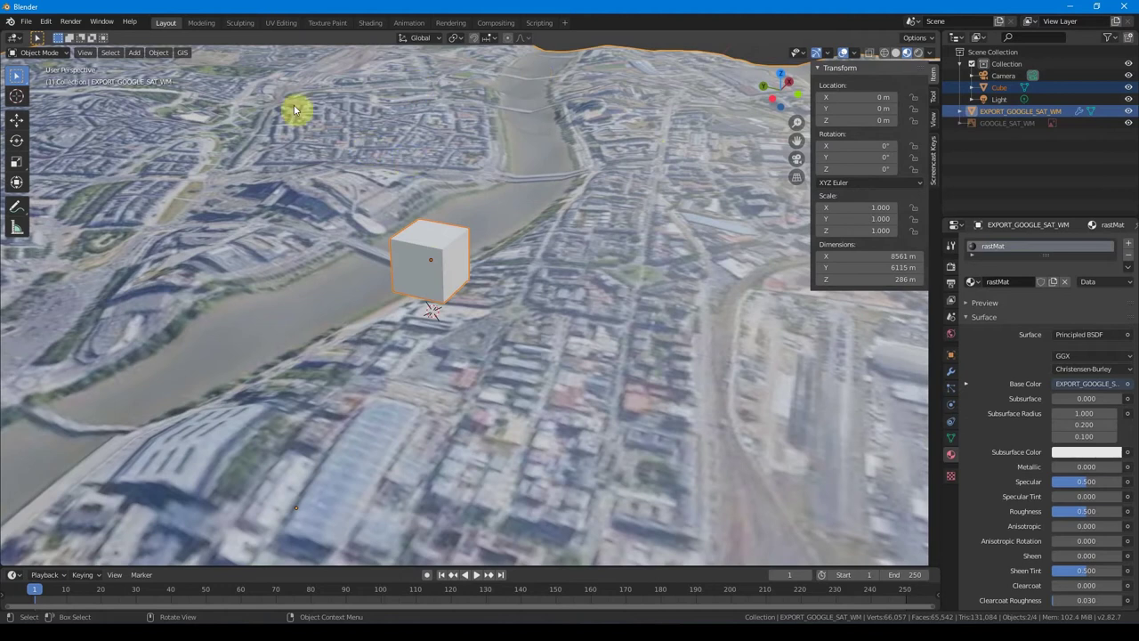
click(182, 53)
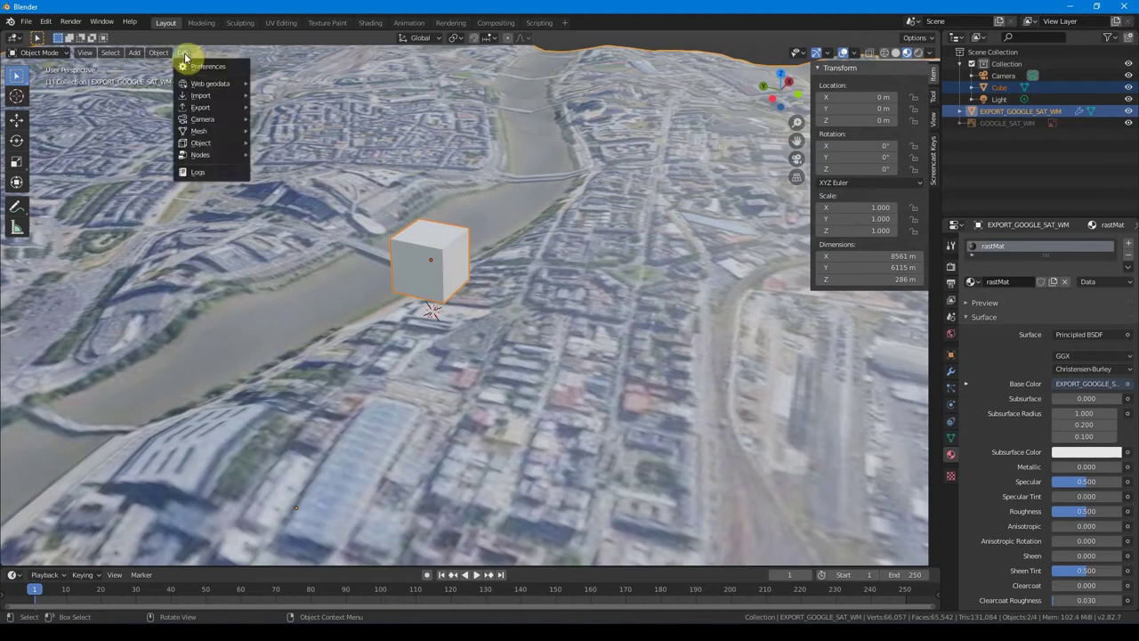
mouse_move(201, 143)
click(308, 146)
Frame and inspect the dropped cube, then delete it
mouse_move(453, 331)
middle_down()
mouse_move(528, 327)
mouse_move(591, 272)
middle_up()
key(KP_Decimal)
click(463, 295)
key(KP_Decimal)
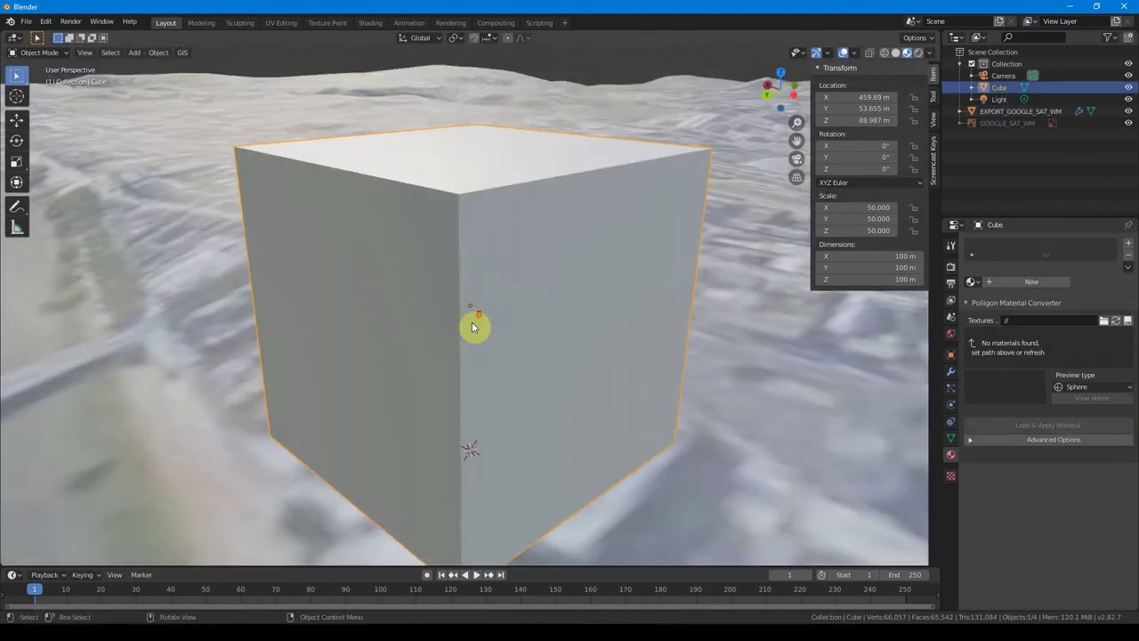
mouse_move(492, 409)
middle_down()
mouse_move(398, 380)
mouse_move(395, 398)
mouse_move(559, 395)
mouse_move(522, 394)
mouse_move(610, 364)
mouse_move(539, 382)
mouse_move(483, 343)
middle_up()
scroll(534, 383, down, 5)
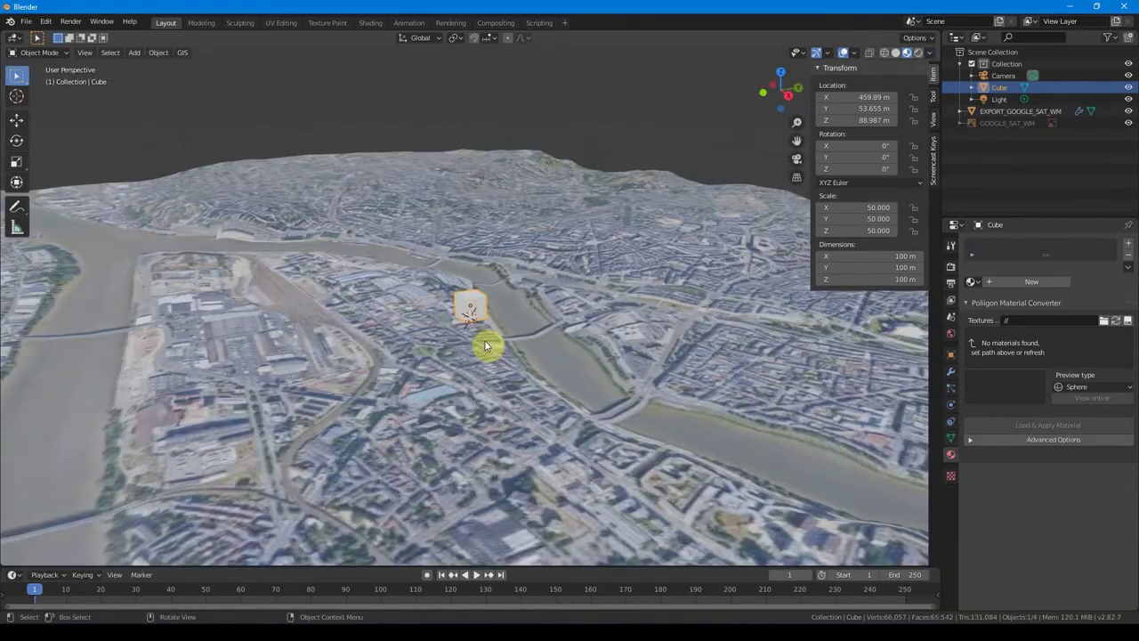
key(Delete)
scroll(484, 331, down, 3)
mouse_move(419, 323)
middle_down()
mouse_move(476, 344)
mouse_move(471, 333)
mouse_move(487, 350)
mouse_move(522, 338)
middle_up()
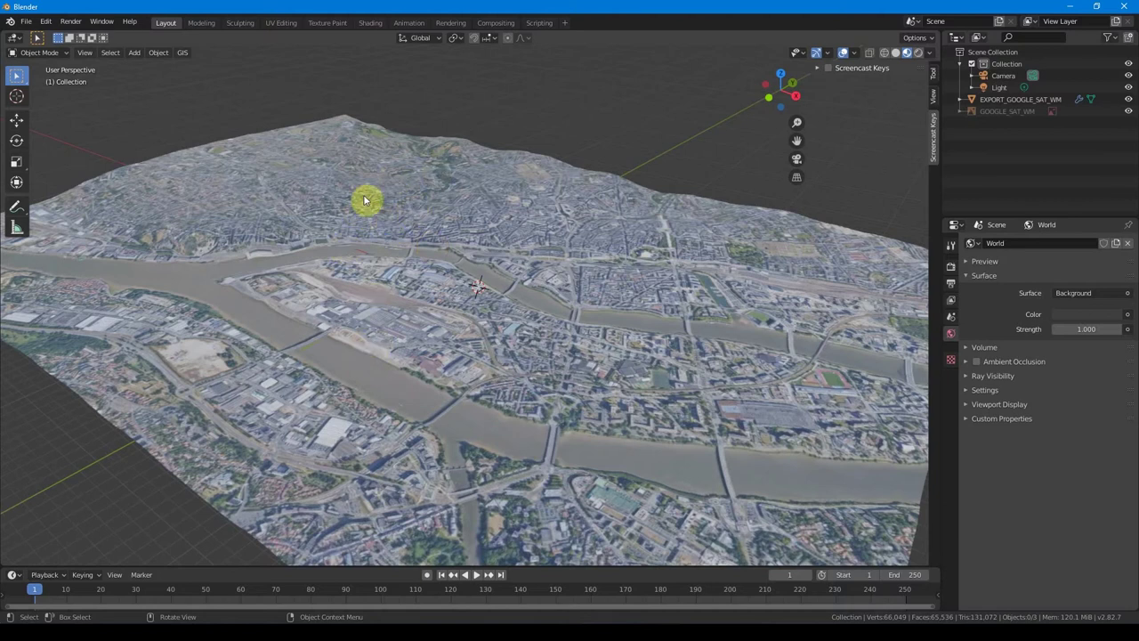
Select the terrain and open Get OSM with 'building' chosen under Ways, Default Height 20.00
click(365, 196)
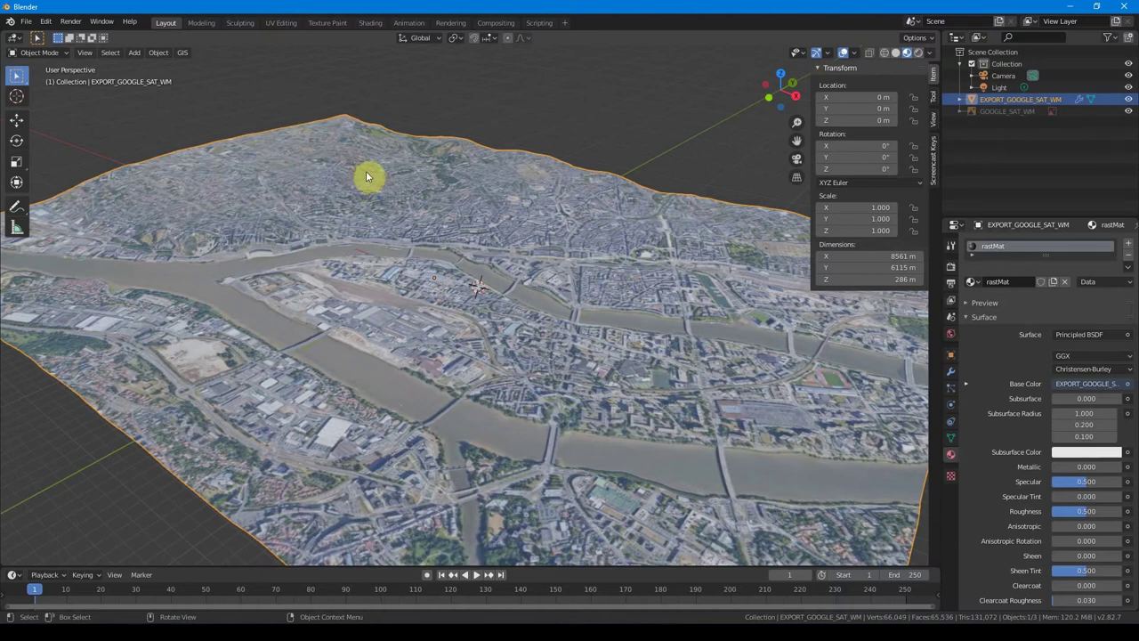
click(183, 53)
mouse_move(210, 83)
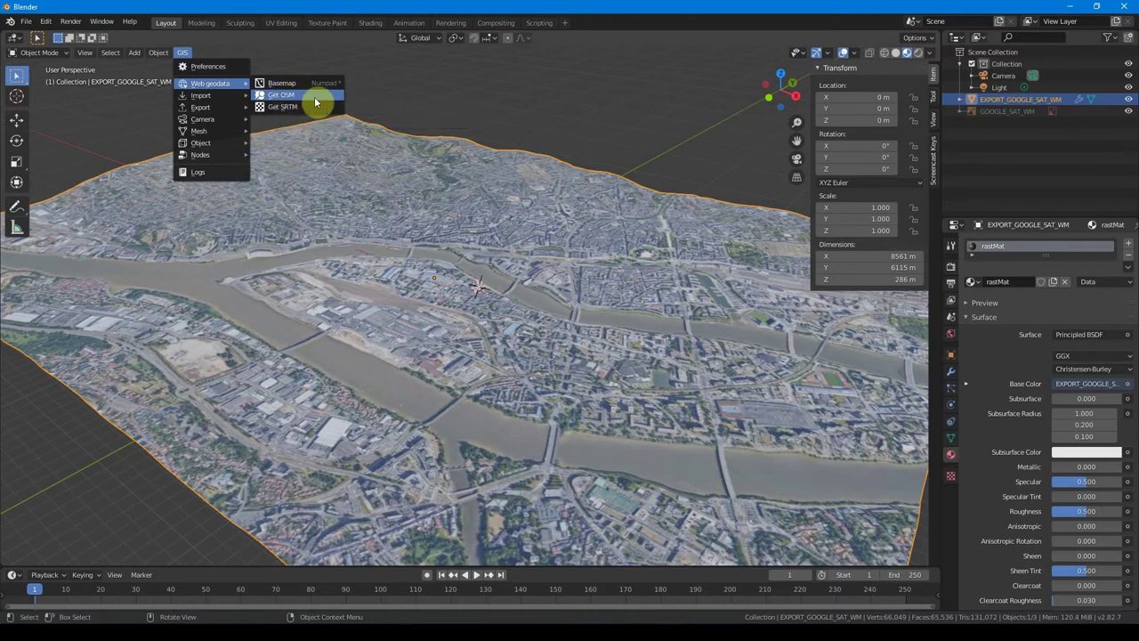
click(313, 96)
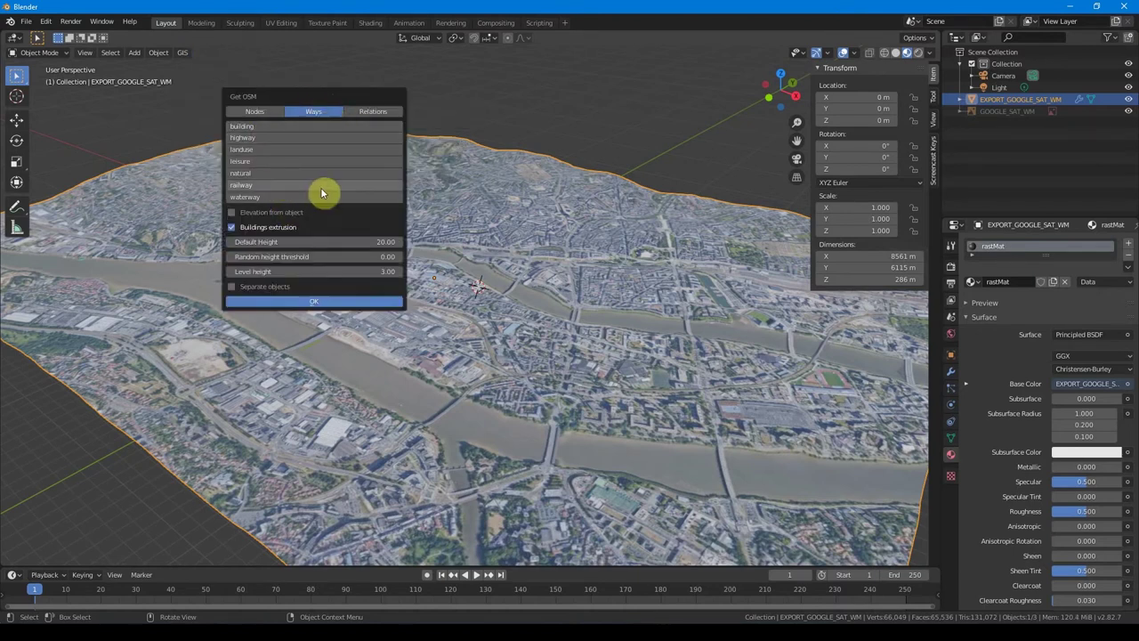
click(271, 126)
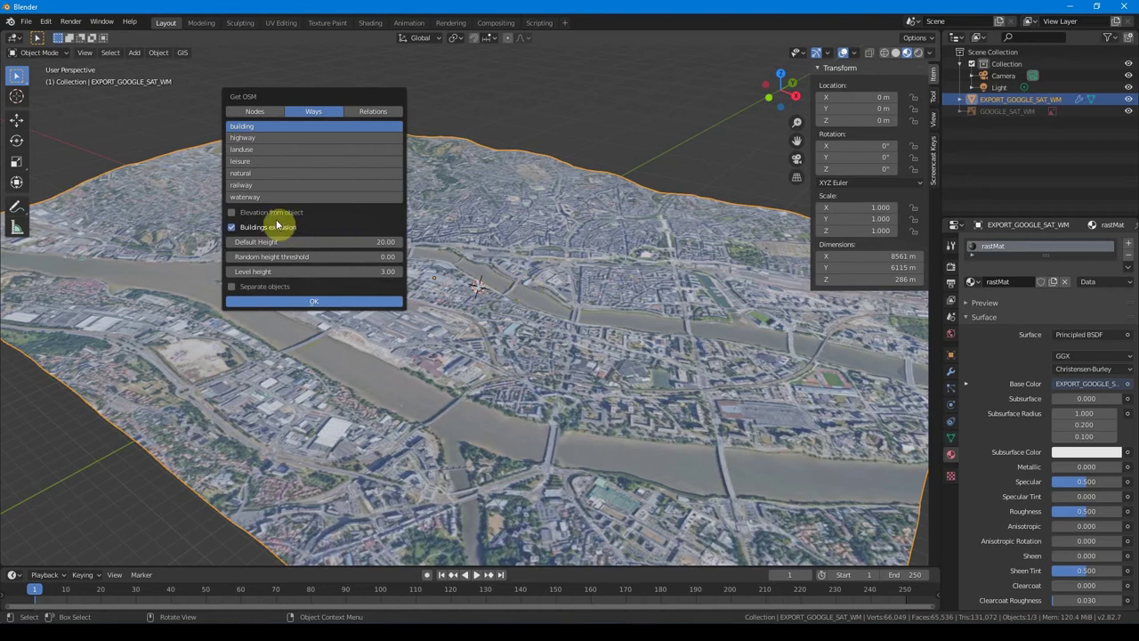
Take elevation from EXPORT_GOOGLE_SAT_WM and import the OSM buildings as Areas:building
click(235, 213)
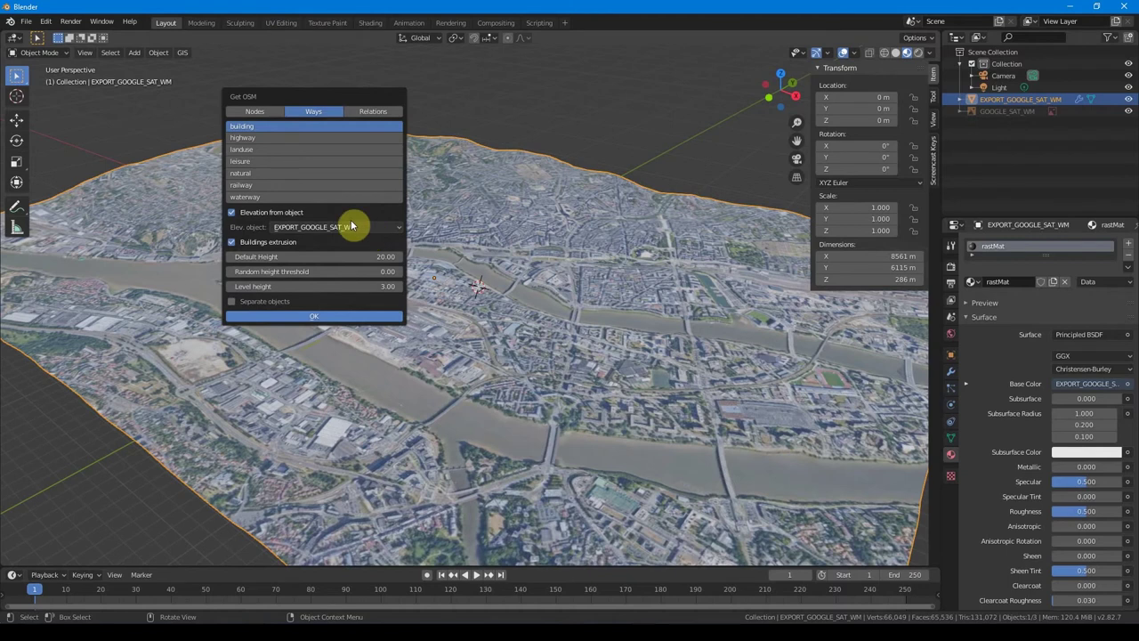
click(326, 316)
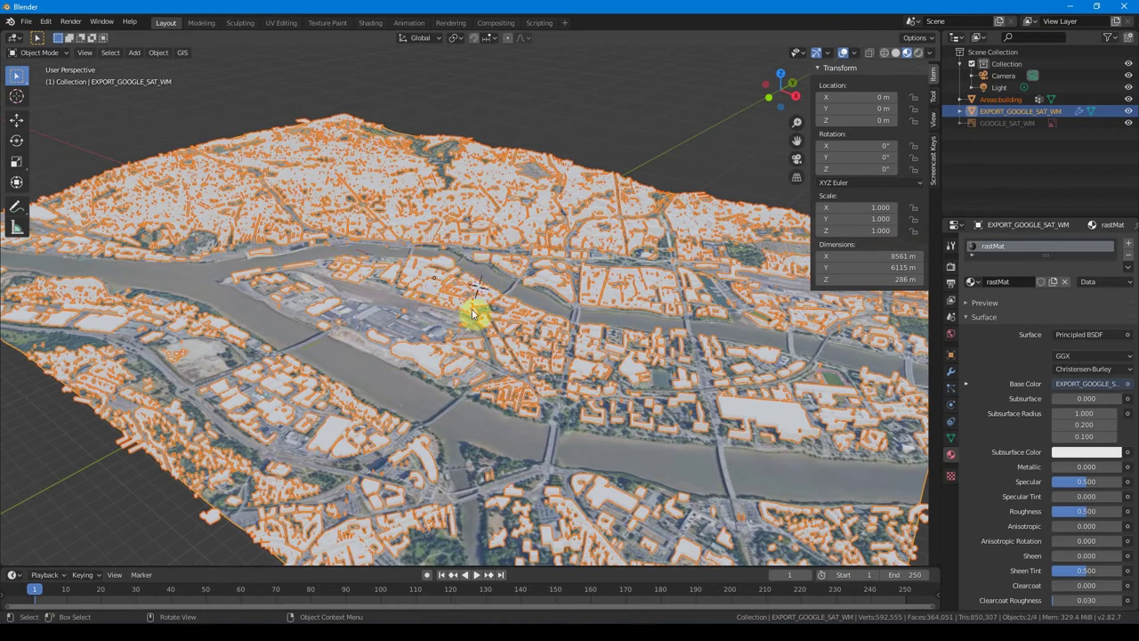
Switch to Solid shading with the Wireframe overlay on
click(884, 53)
click(896, 54)
click(855, 52)
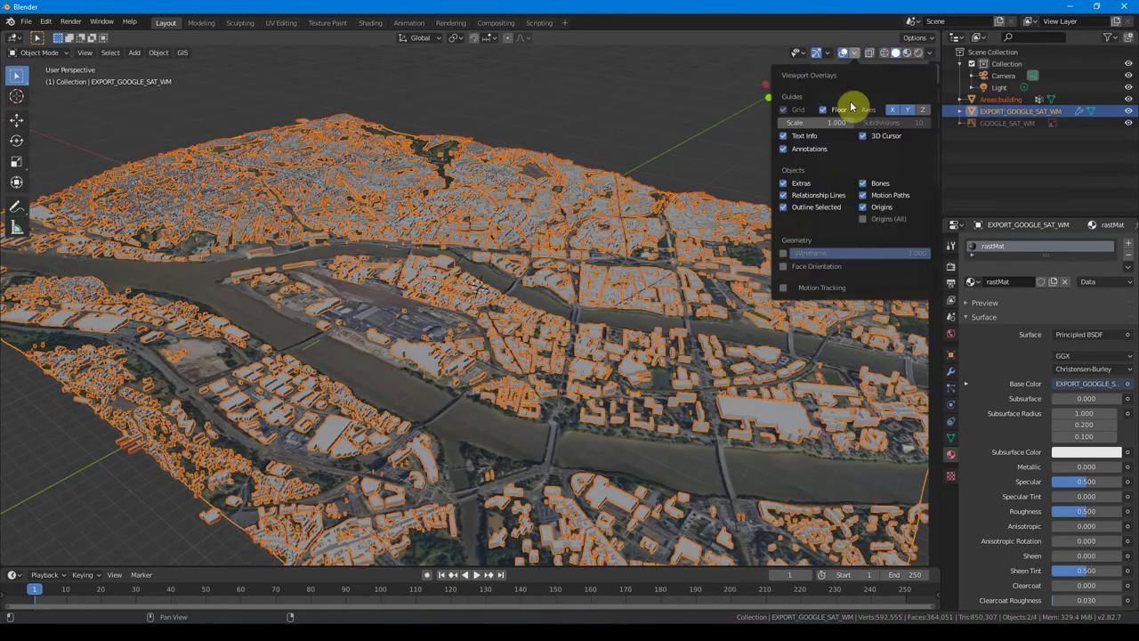
click(782, 254)
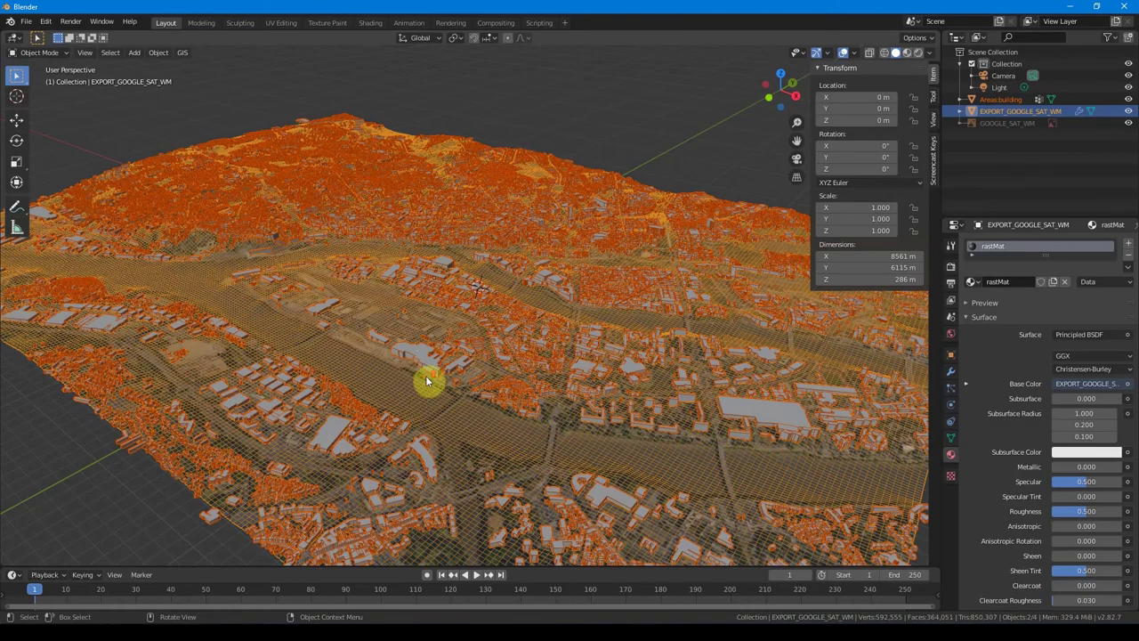
Select the Areas:building object and orbit to a low view over the buildings and hill
scroll(427, 377, up, 3)
click(398, 433)
mouse_move(402, 432)
middle_down()
mouse_move(419, 402)
mouse_move(404, 402)
mouse_move(427, 370)
mouse_move(412, 343)
mouse_move(465, 330)
mouse_move(278, 272)
mouse_move(710, 384)
middle_up()
middle_drag(330, 266, 323, 293)
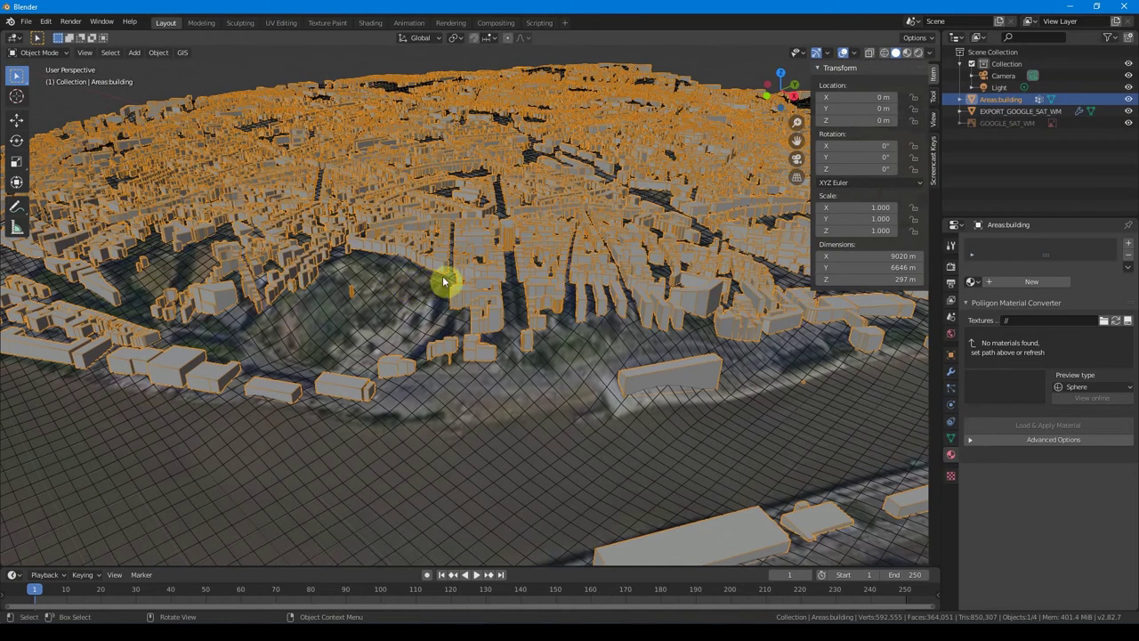
mouse_move(452, 298)
middle_down()
mouse_move(476, 315)
mouse_move(389, 253)
mouse_move(509, 339)
mouse_move(260, 313)
mouse_move(485, 315)
middle_up()
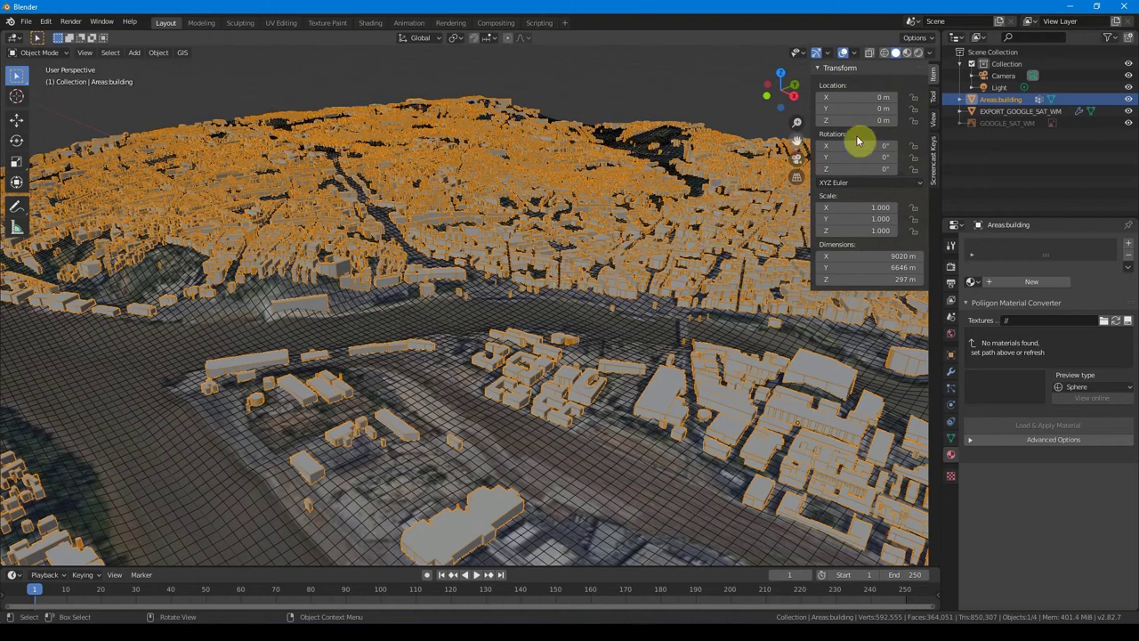
Browse the building vertex groups and try selecting the Bâtiment F - RUSSEIL 1854 group
click(959, 99)
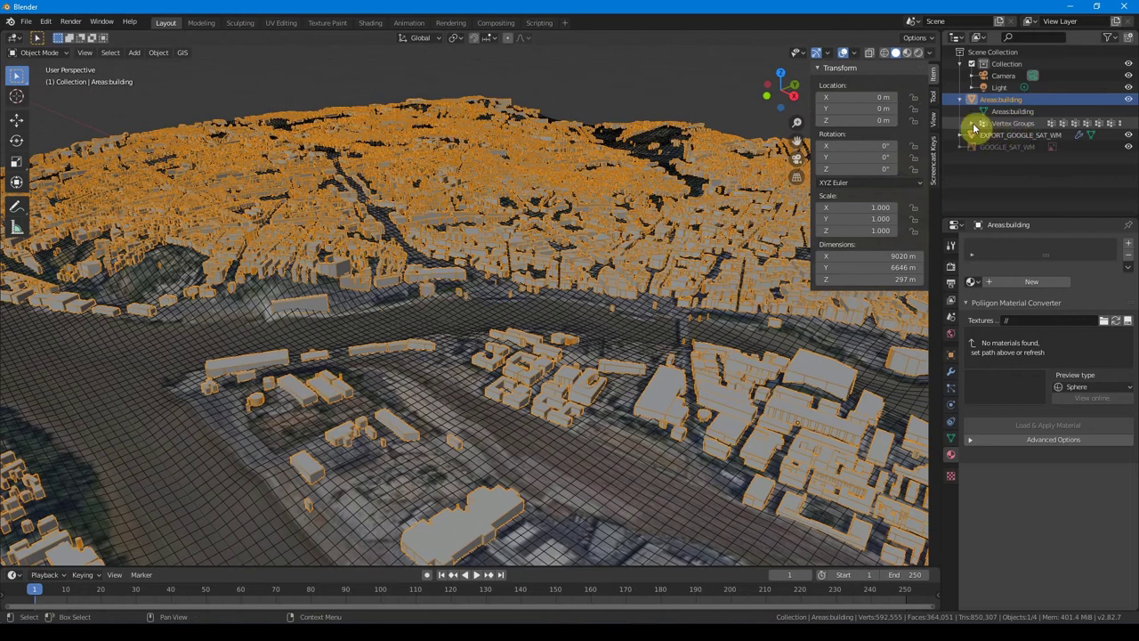
click(973, 124)
scroll(1017, 138, down, 5)
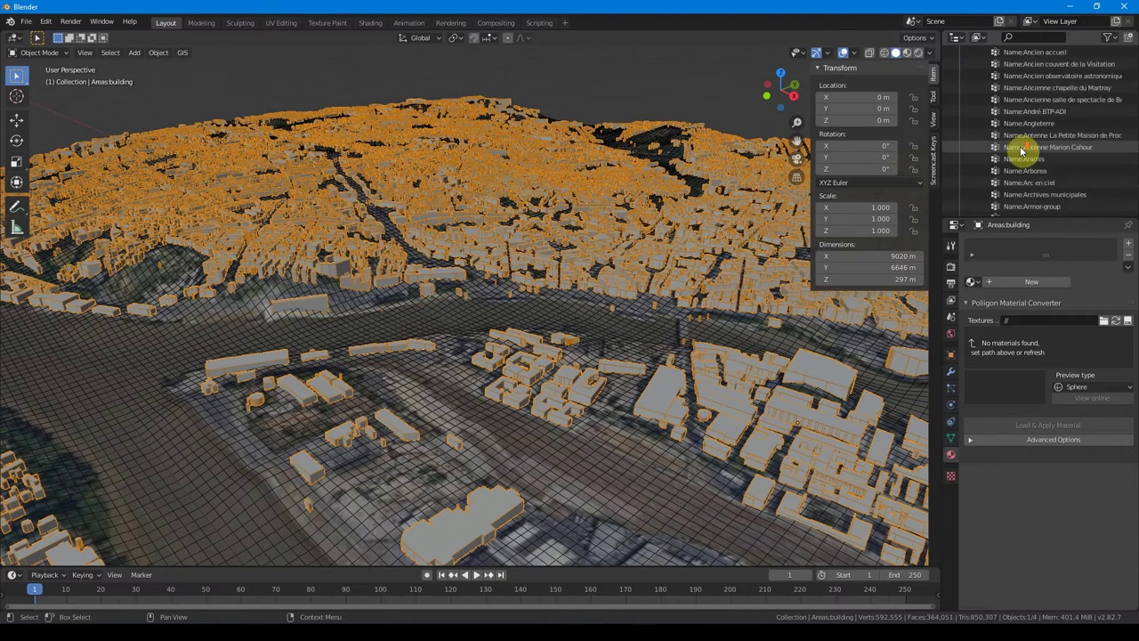
scroll(1021, 152, down, 2)
scroll(1023, 153, down, 2)
scroll(1024, 156, down, 2)
scroll(1025, 160, down, 2)
scroll(1025, 160, down, 2)
scroll(1024, 158, down, 2)
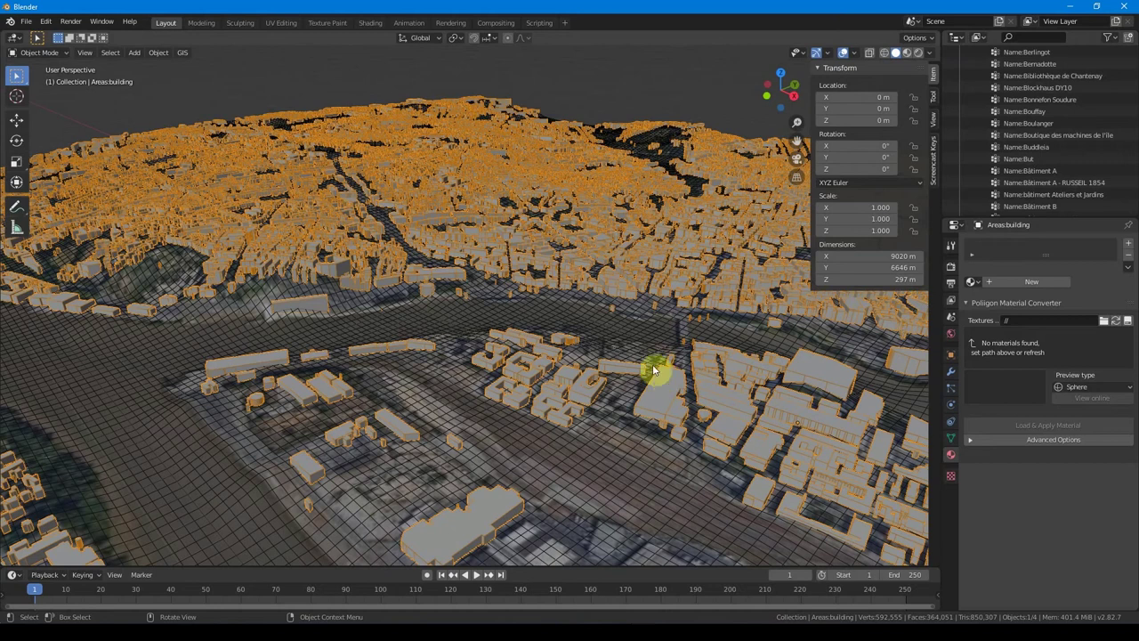
scroll(1021, 185, down, 1)
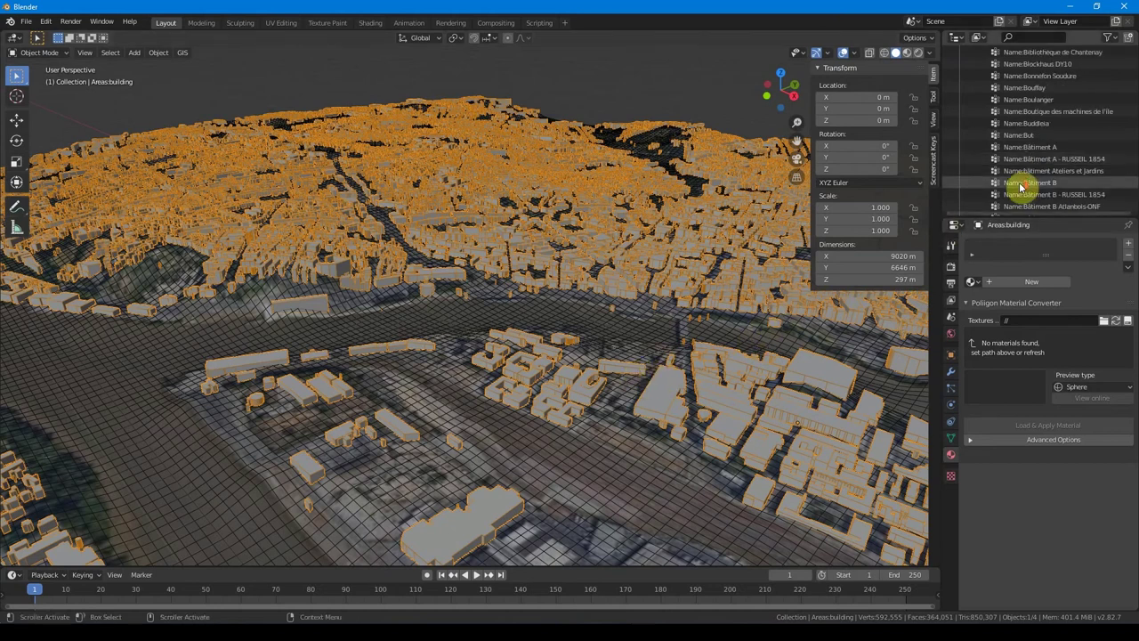
scroll(1021, 185, down, 2)
scroll(1019, 185, down, 1)
scroll(1015, 185, down, 1)
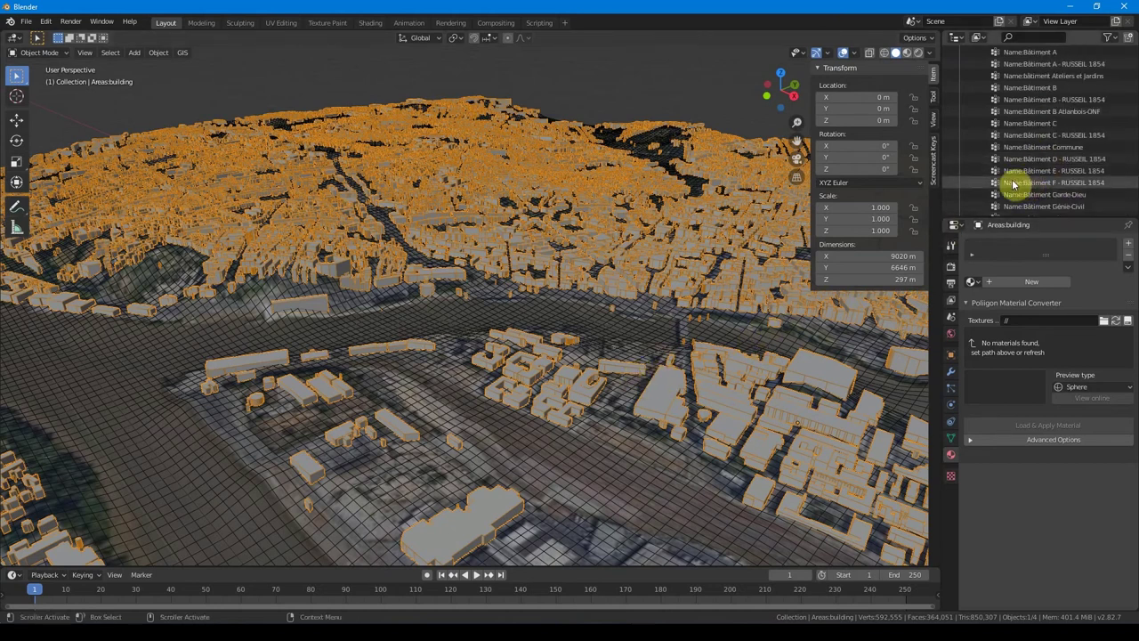
click(1020, 185)
right_click(1022, 185)
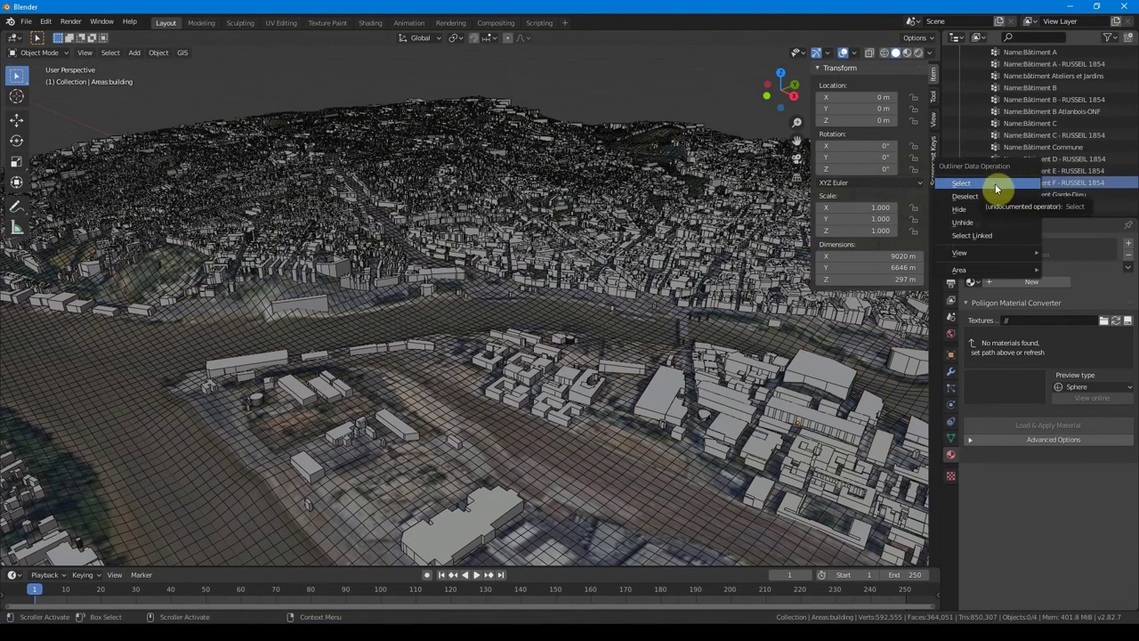
click(996, 187)
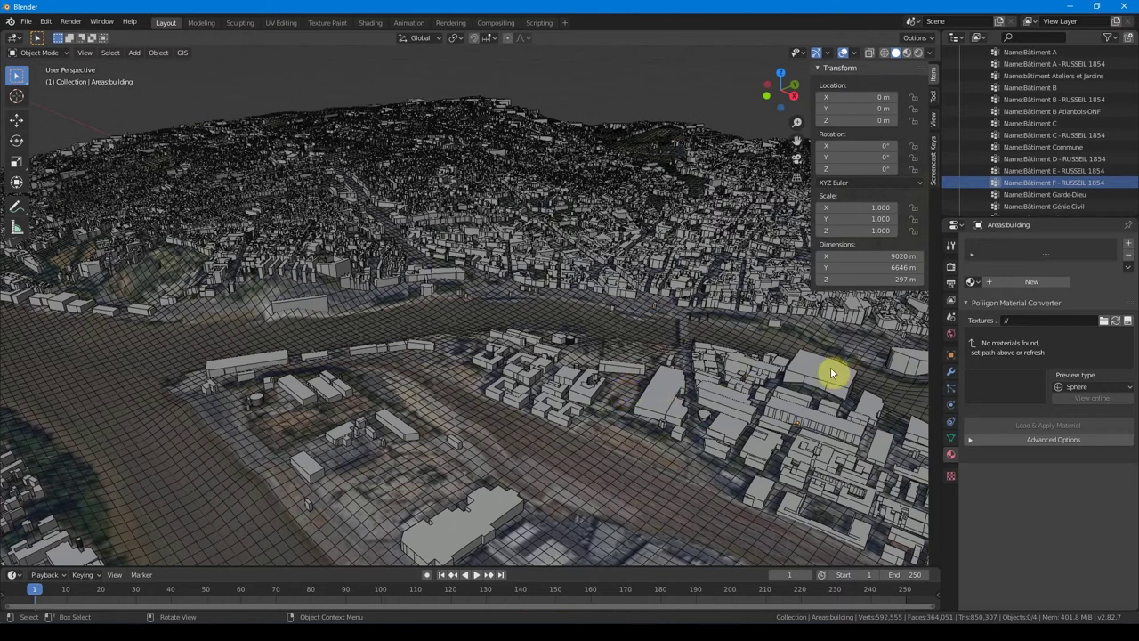
Make Bâtiment B Atlanbois-ONF the active vertex group and select its geometry in Edit Mode
click(950, 443)
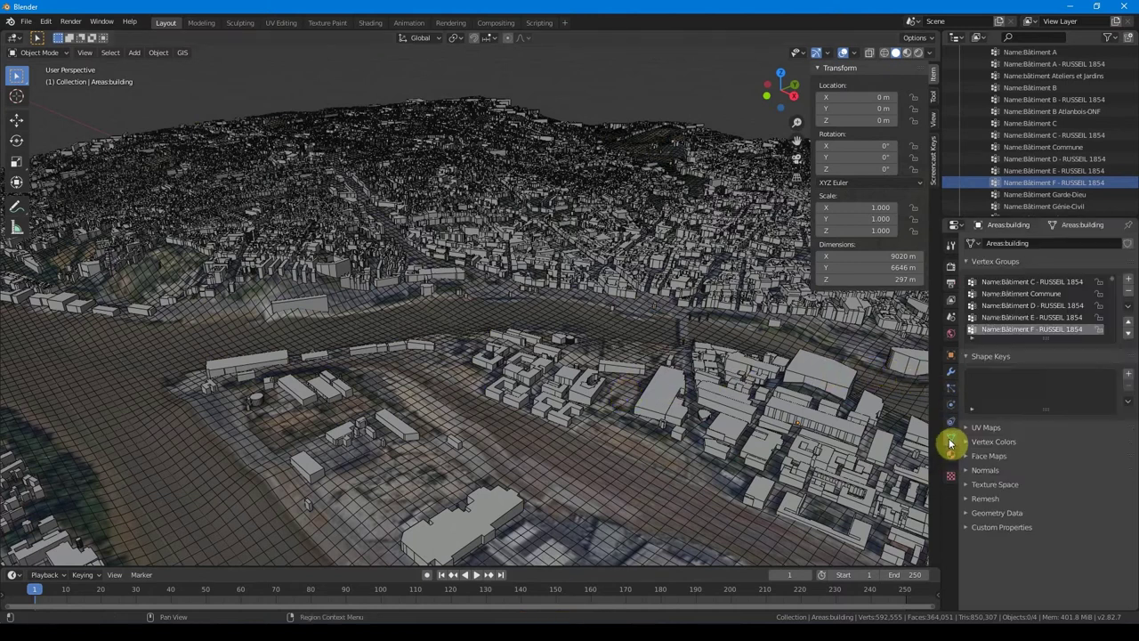
click(1043, 112)
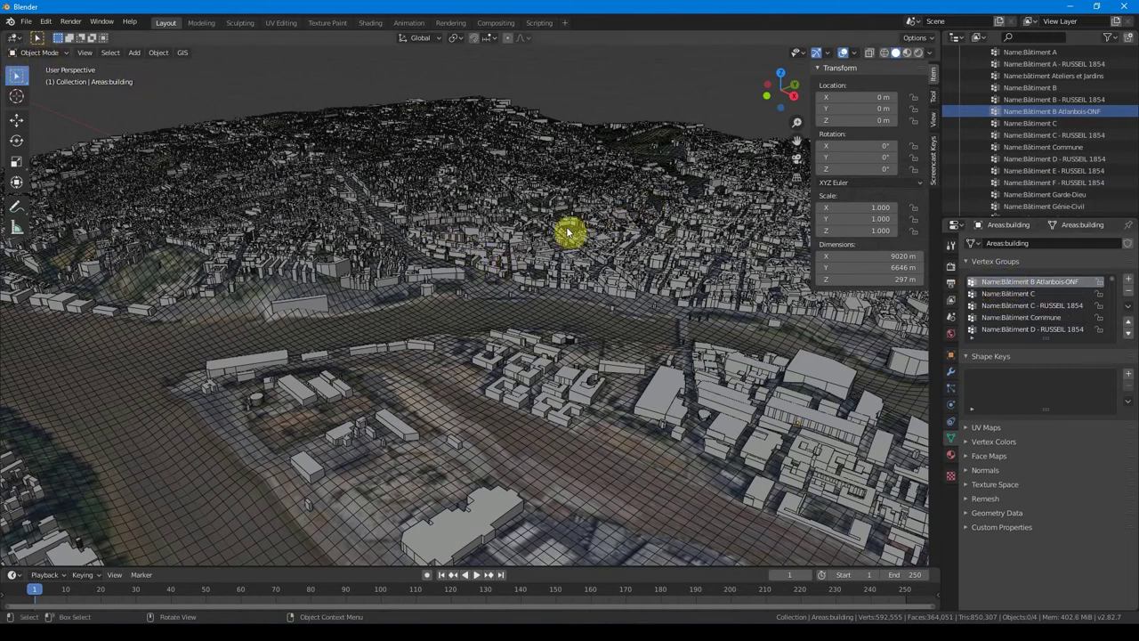
key(Tab)
key(alt+a)
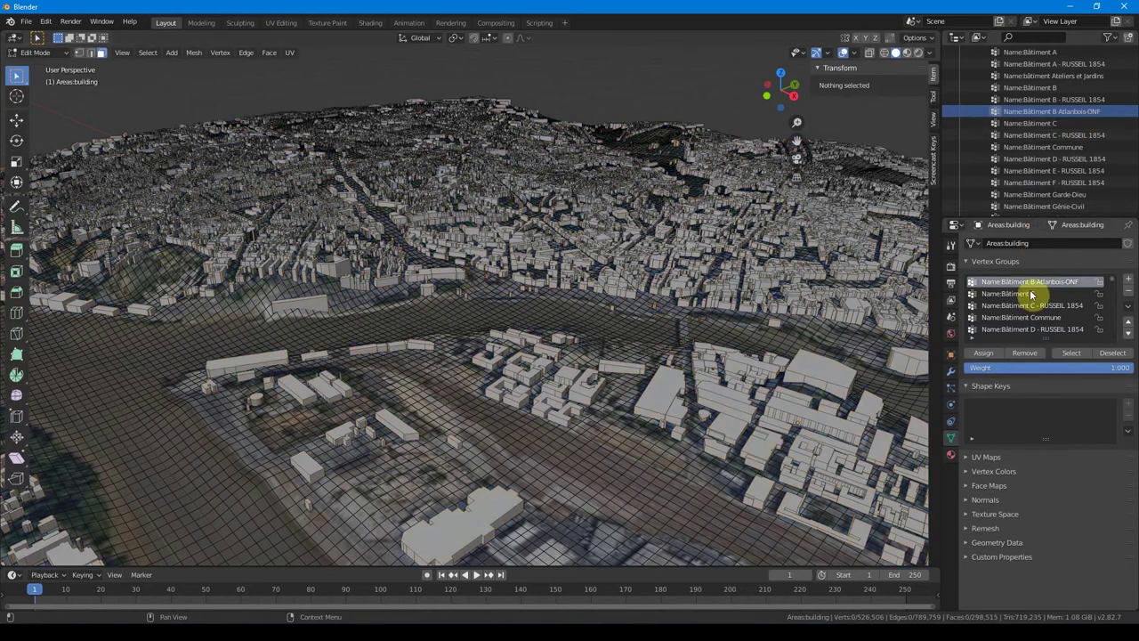
click(1065, 354)
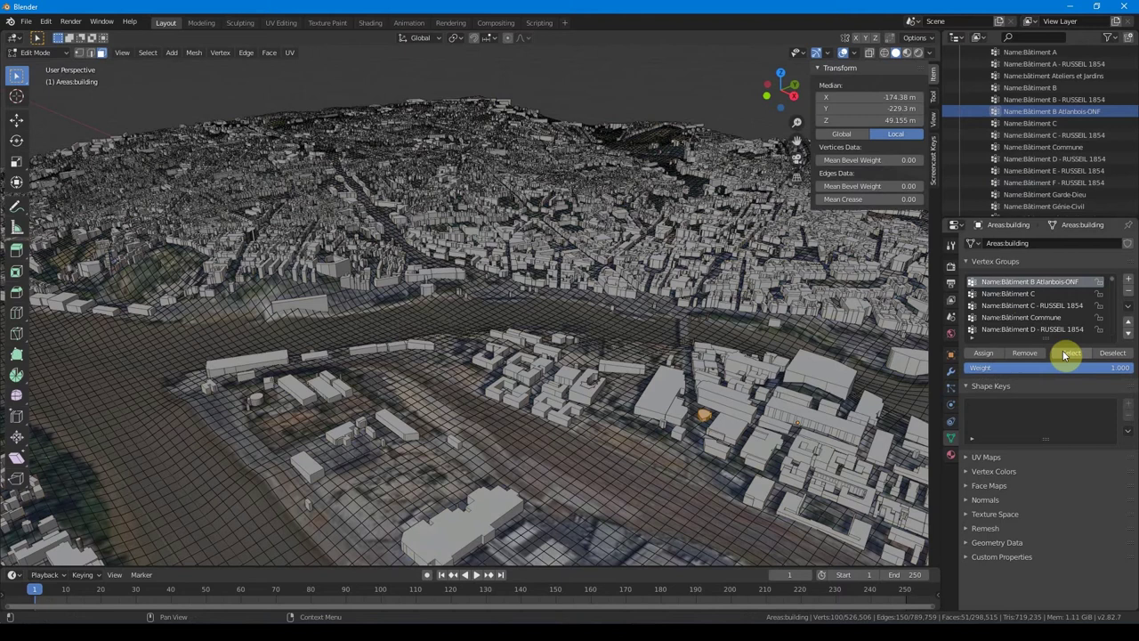
Frame the selected building's 100 vertices and bring up the Separate menu
key(KP_Decimal)
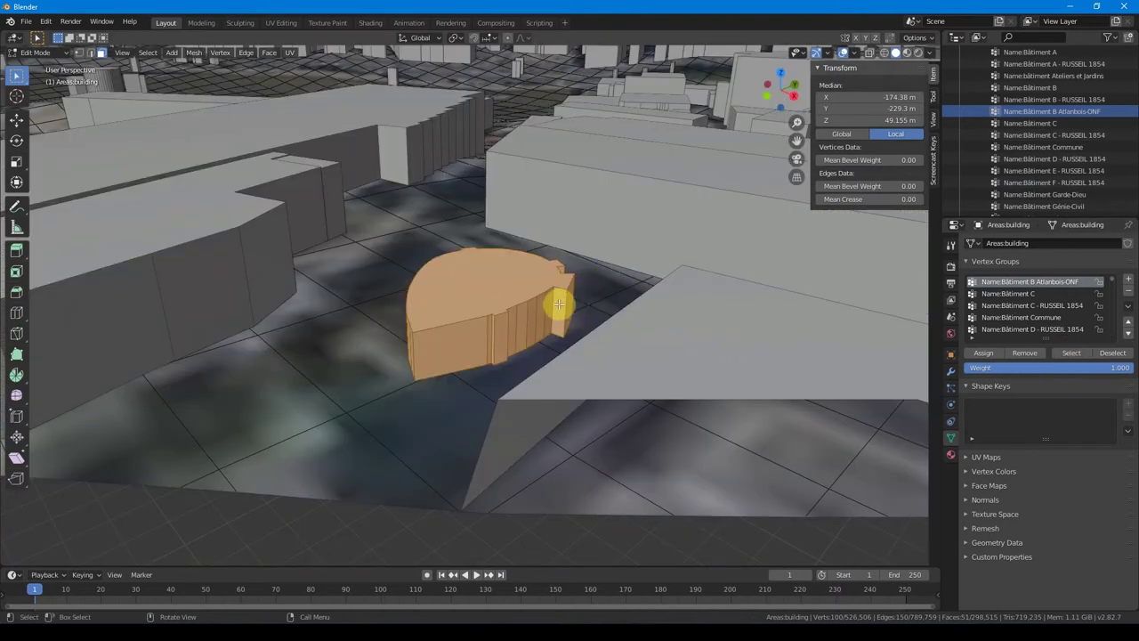
scroll(555, 304, down, 2)
scroll(530, 302, down, 2)
scroll(507, 299, down, 2)
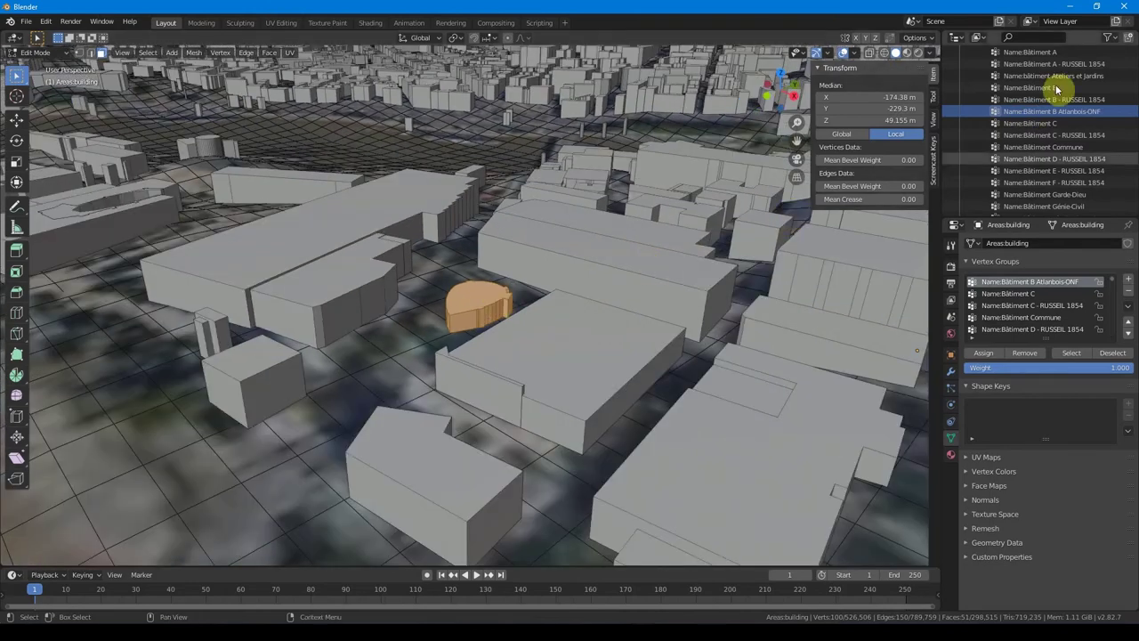
mouse_move(495, 343)
middle_down()
mouse_move(555, 330)
mouse_move(651, 348)
mouse_move(535, 356)
mouse_move(555, 346)
mouse_move(541, 334)
middle_up()
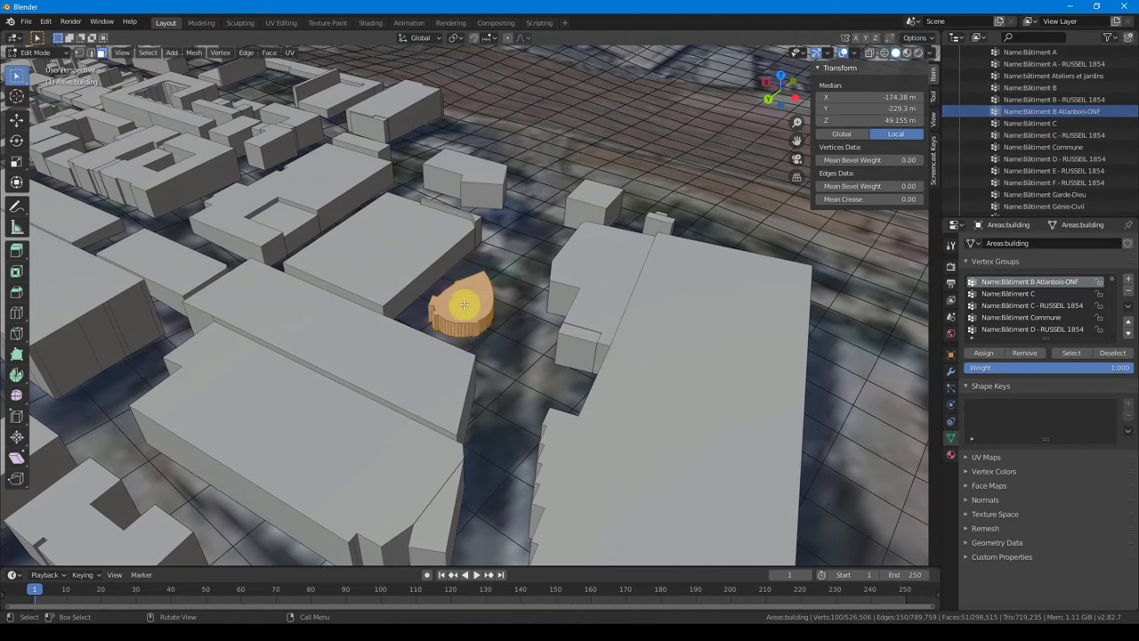
key(p)
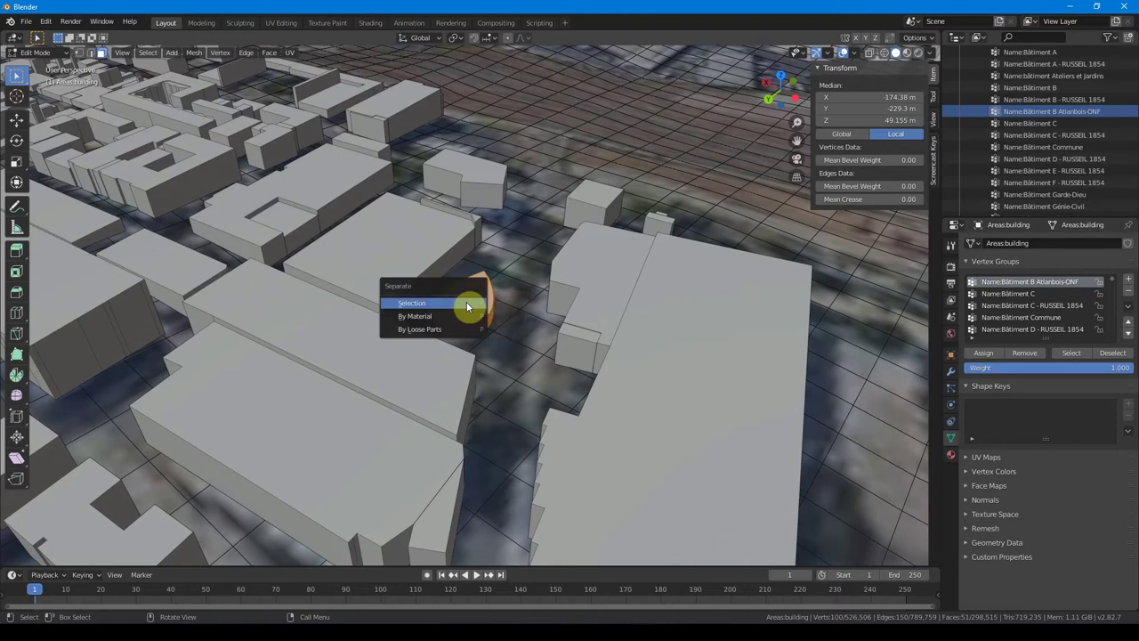
Separate the selected round building into its own object, Areas:building.001
click(421, 304)
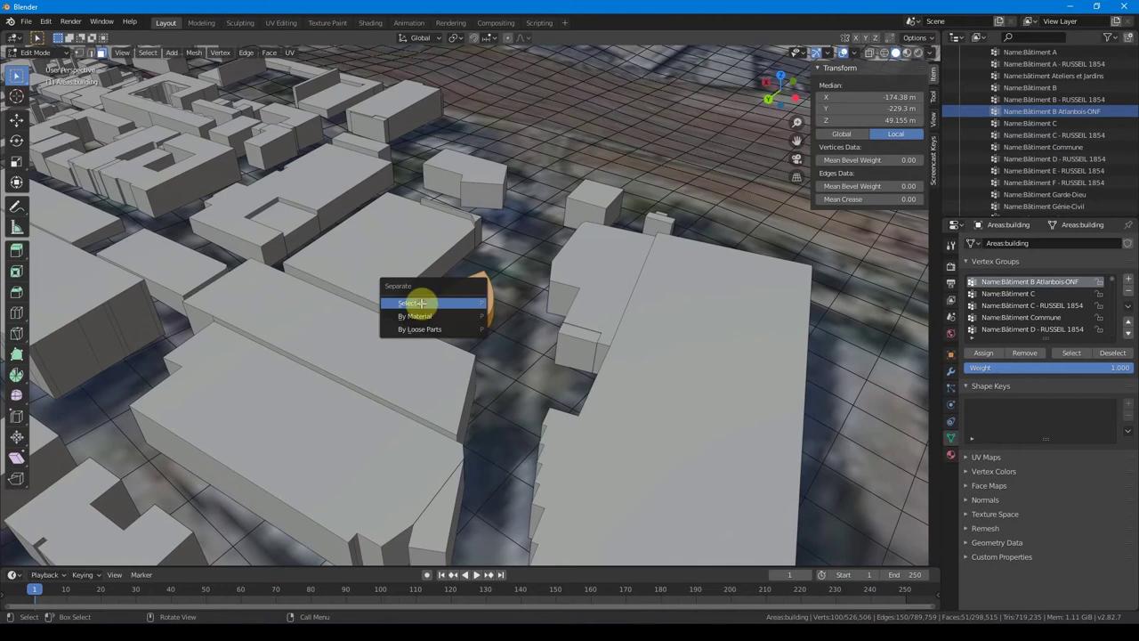
click(1017, 111)
key(Tab)
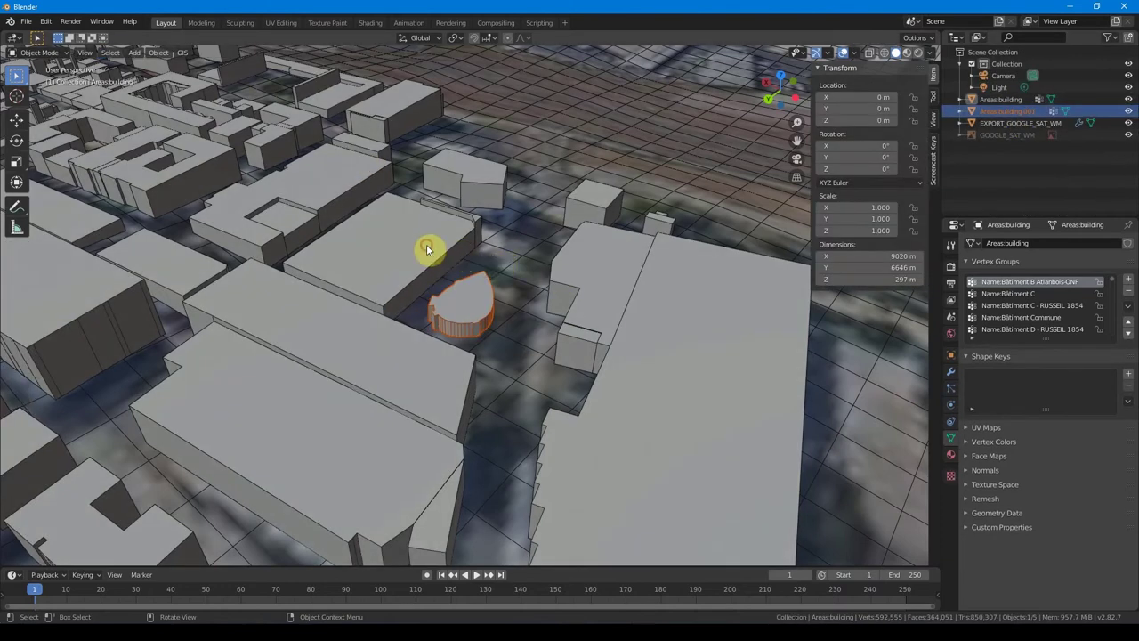
Test that the round building is separate by hiding, showing and moving it, then undo the move
click(427, 245)
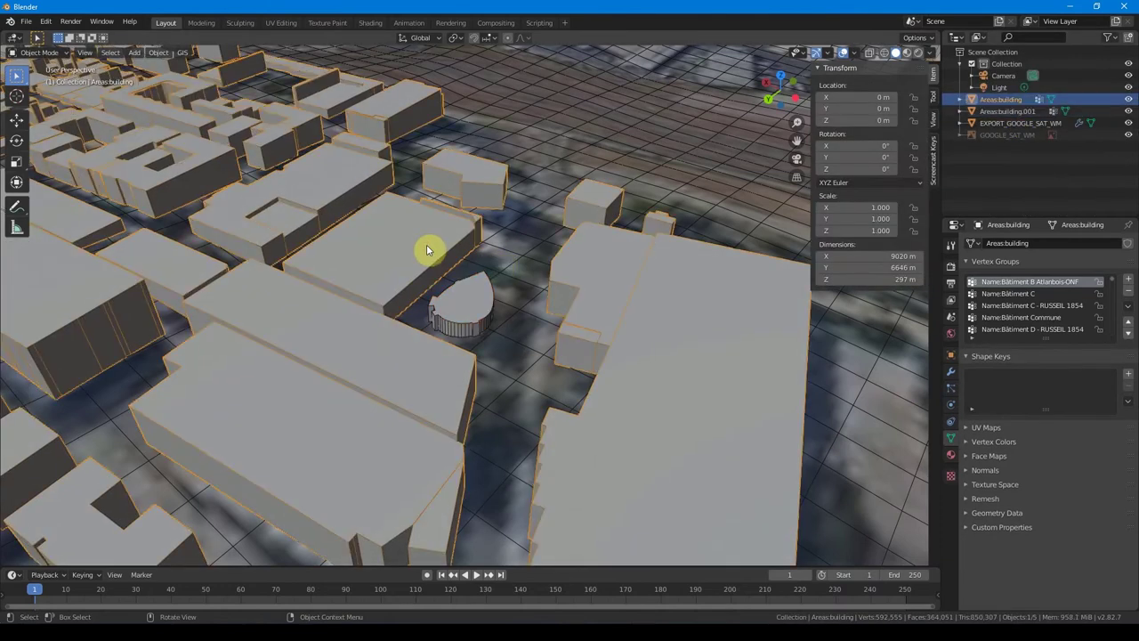
click(456, 307)
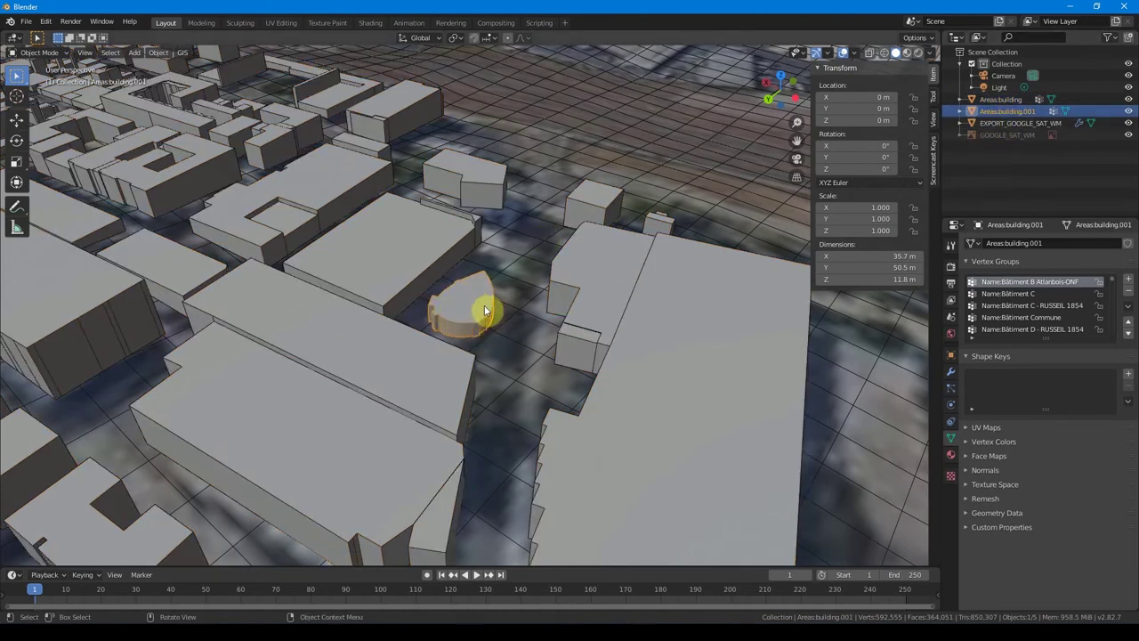
click(1128, 111)
click(1127, 113)
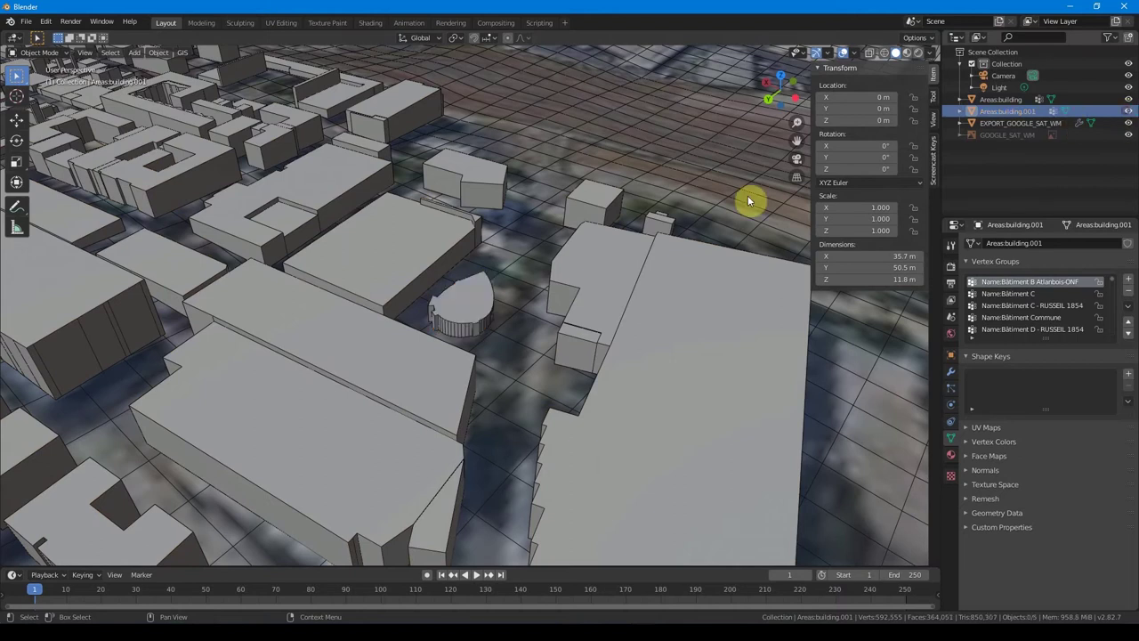
drag(465, 302, 508, 267)
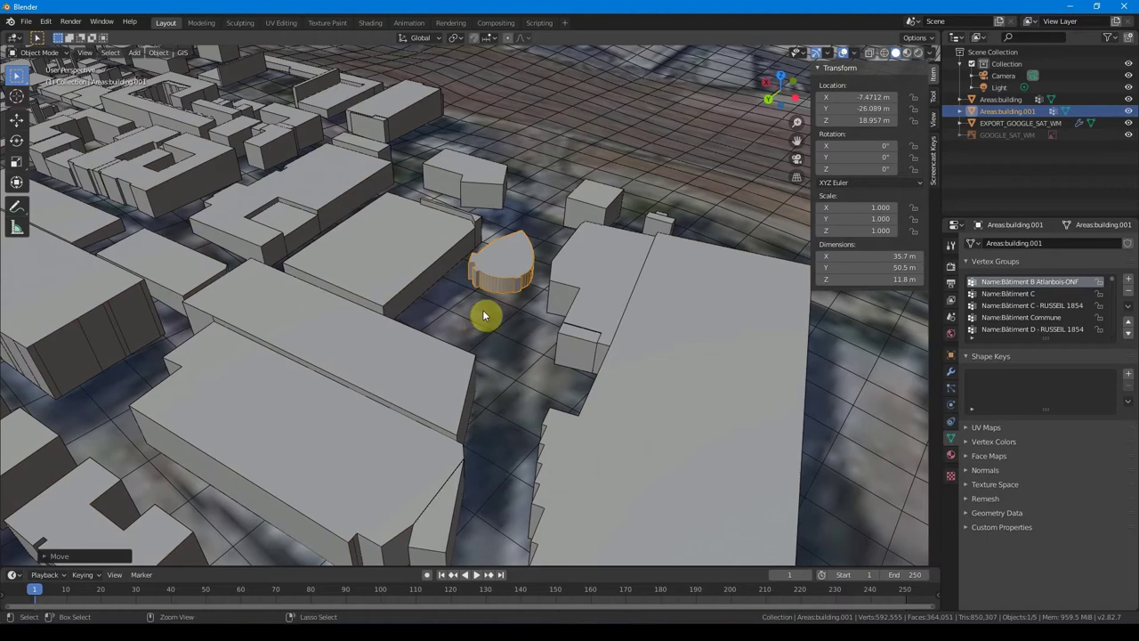
key(ctrl+z)
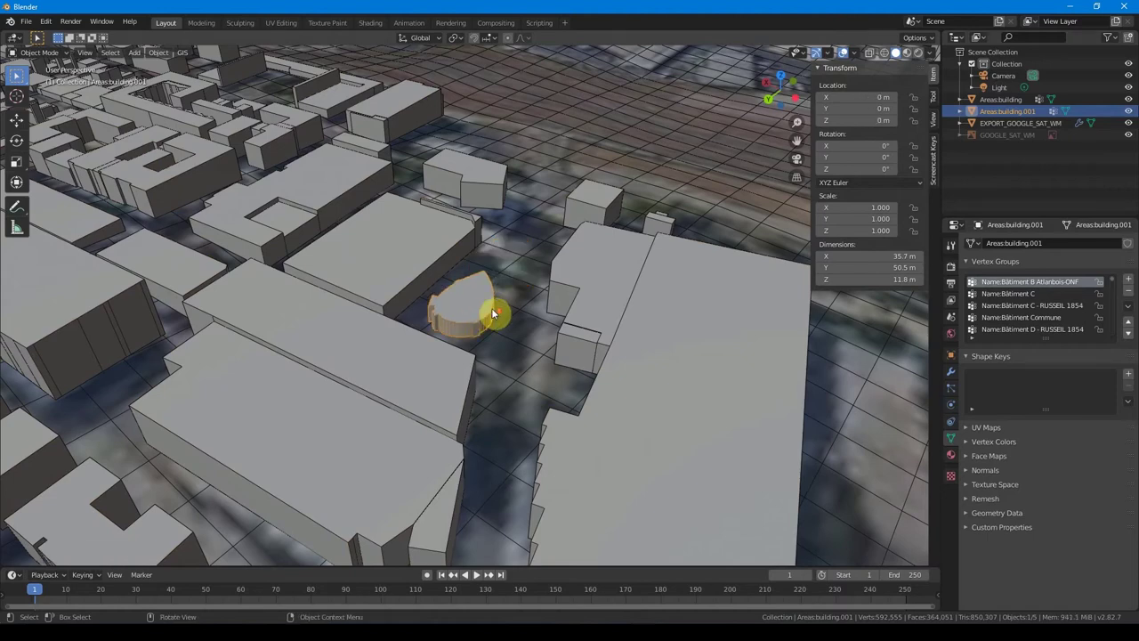
Zoom out over the whole city and preview it in Rendered shading
scroll(496, 310, down, 3)
scroll(503, 310, down, 3)
scroll(516, 311, down, 2)
middle_drag(517, 312, 496, 320)
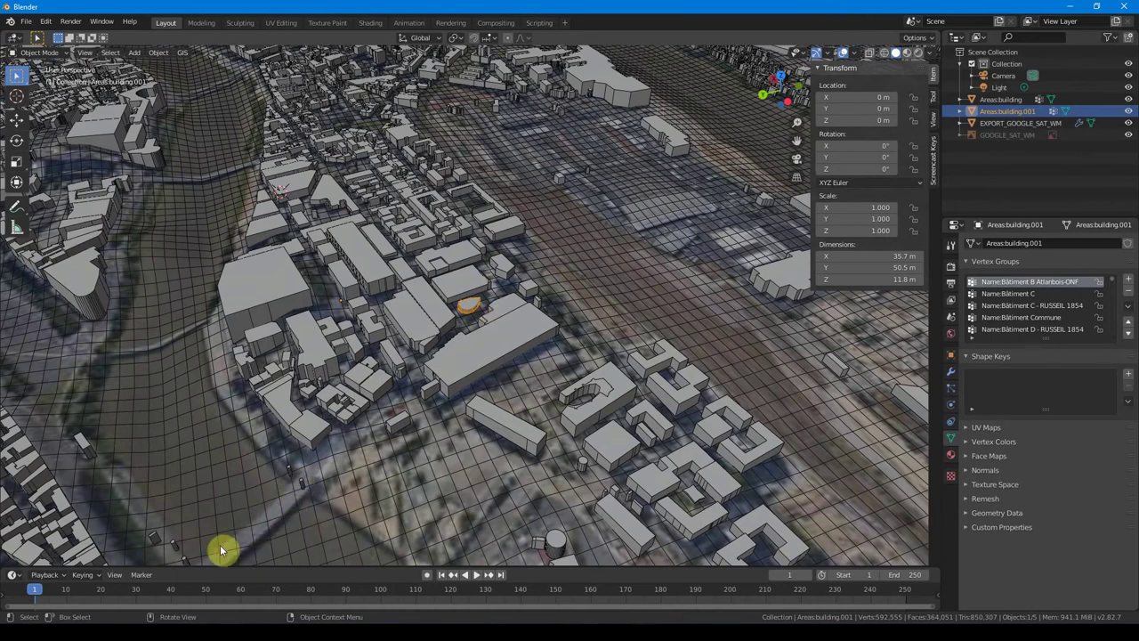
shift+middle_drag(170, 546, 300, 399)
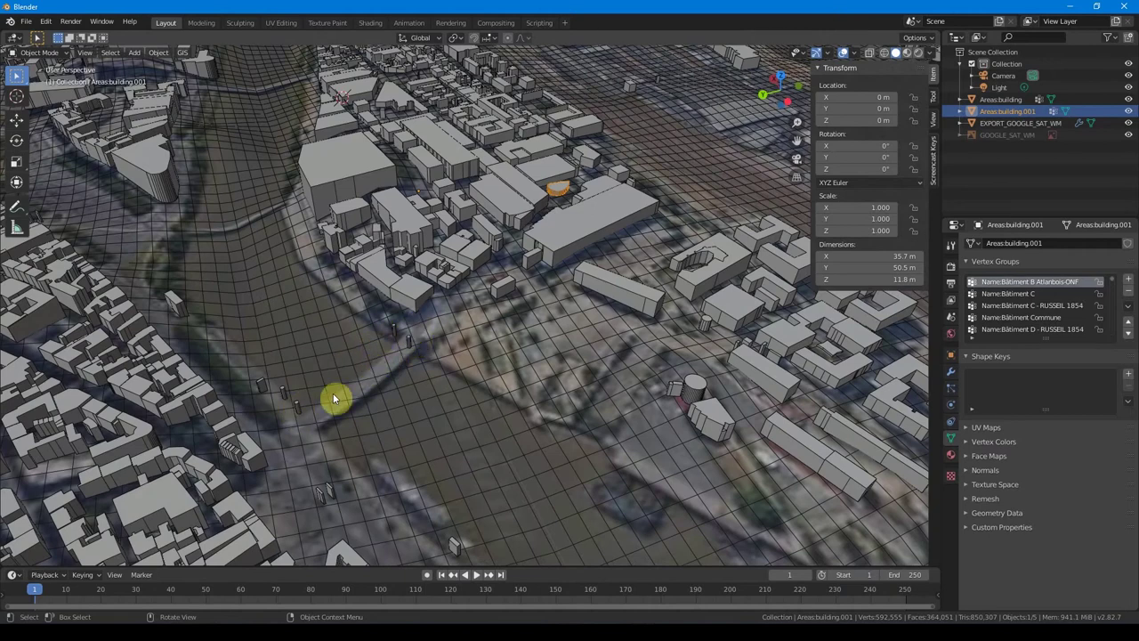
mouse_move(425, 338)
middle_down()
mouse_move(364, 382)
mouse_move(326, 383)
middle_up()
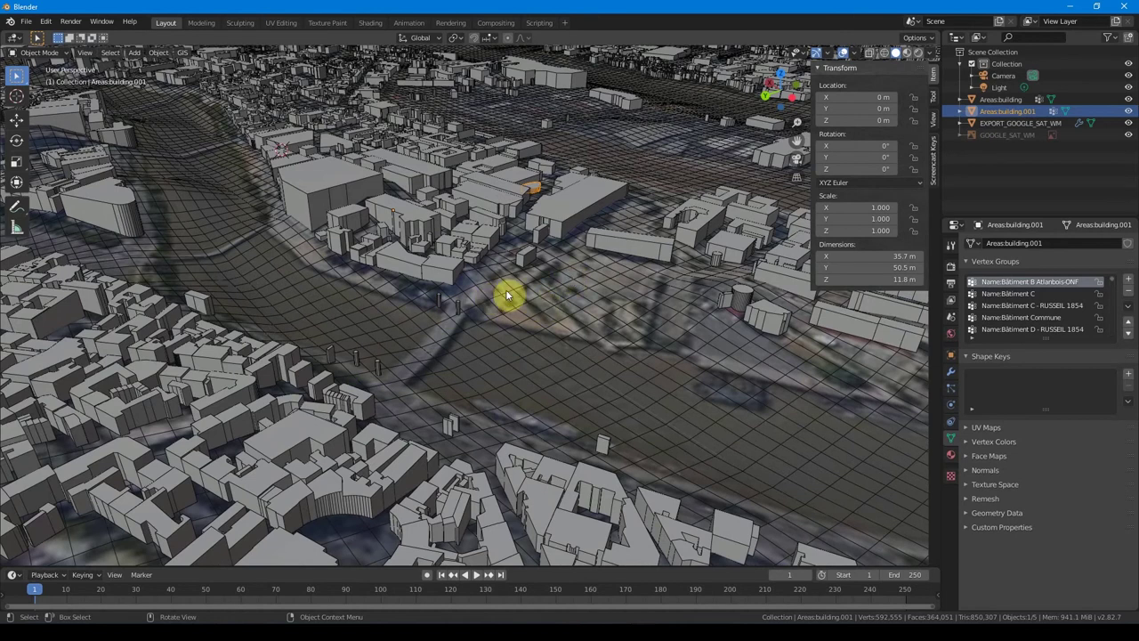
middle_drag(605, 293, 528, 323)
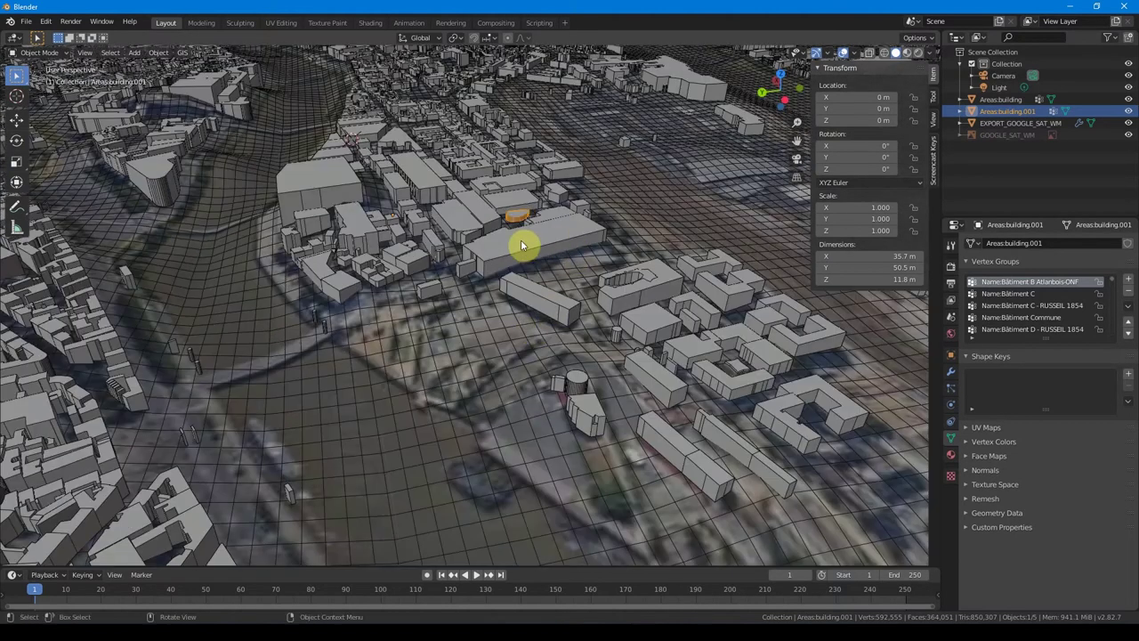
click(919, 53)
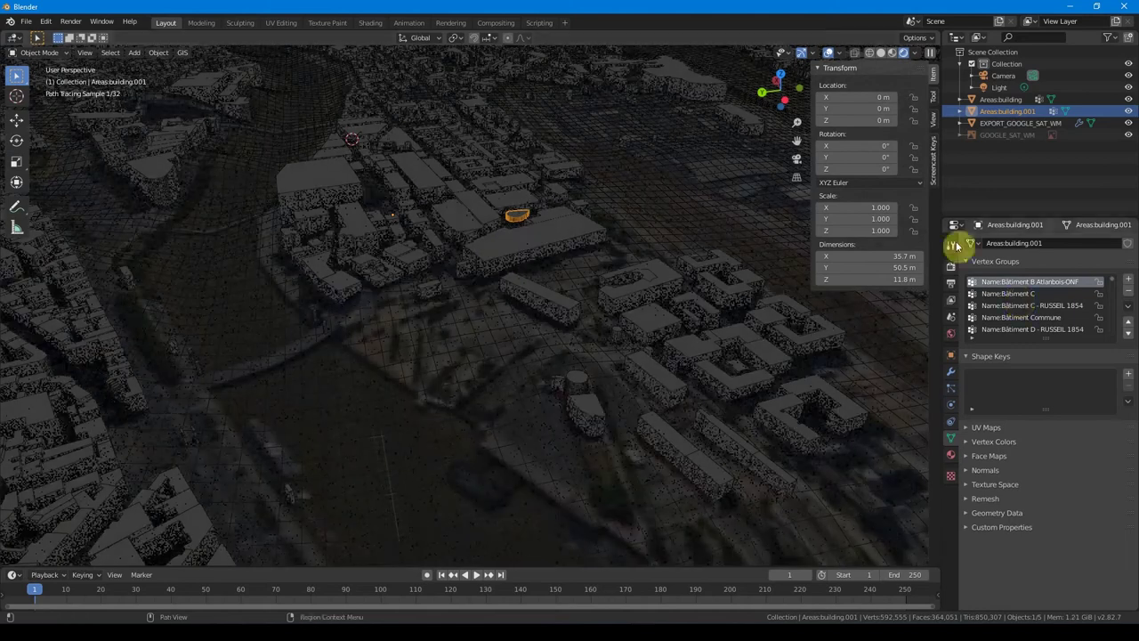
Switch the render engine from Cycles to Eevee
click(951, 267)
click(1076, 244)
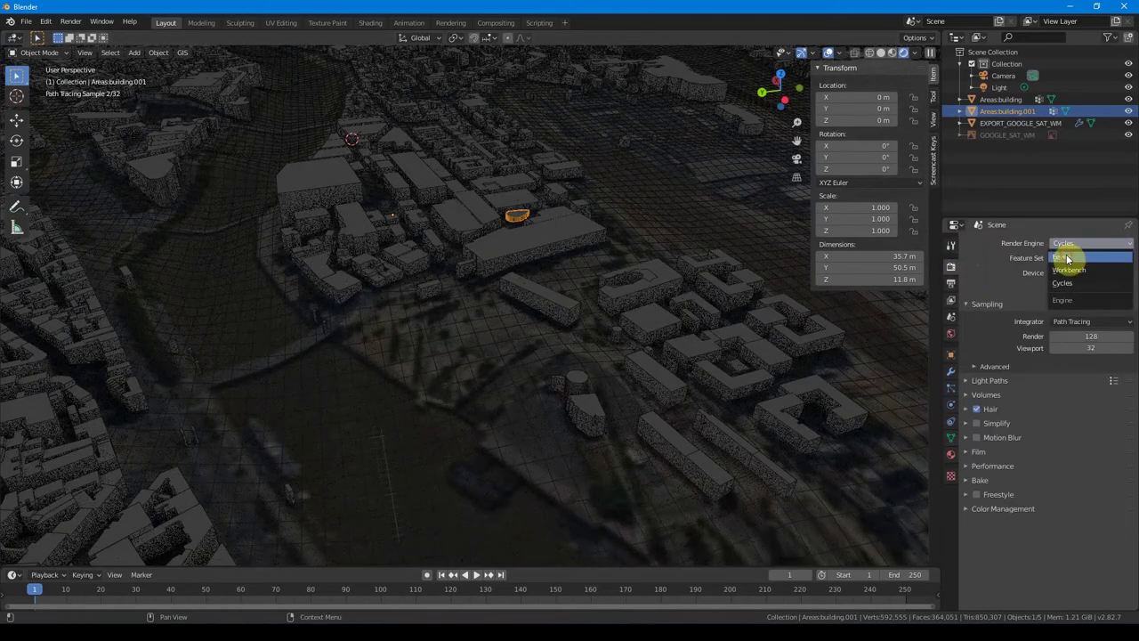
click(1068, 258)
Return the viewport to Solid shading and select the main buildings object
click(895, 53)
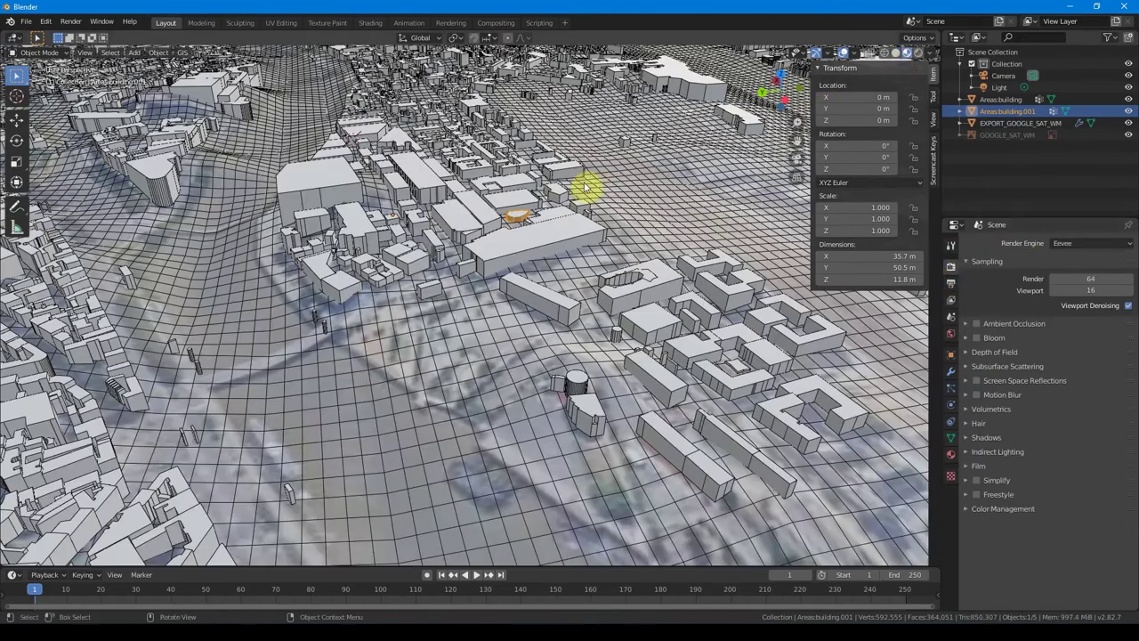
middle_drag(536, 254, 421, 252)
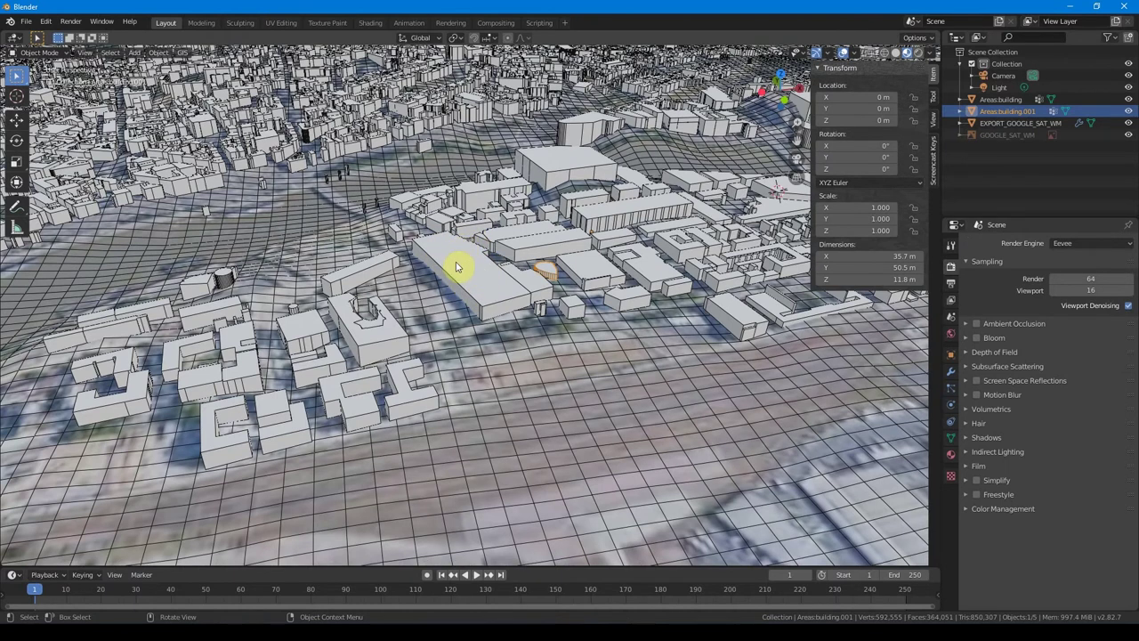
click(472, 269)
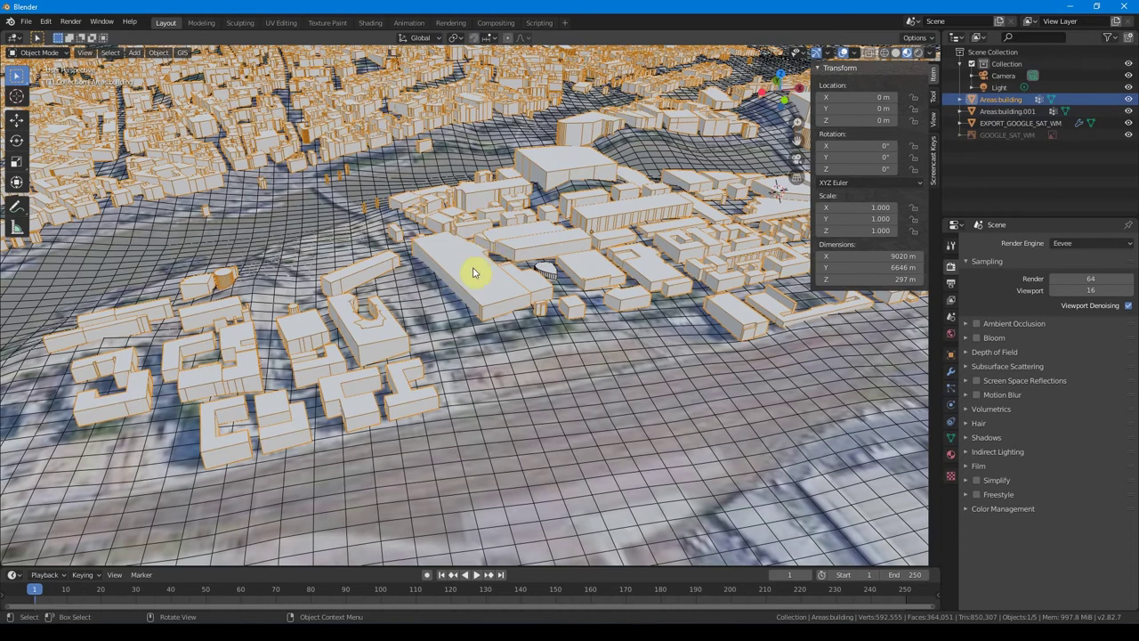
Select all flat roof faces by matching normal and separate them into Areas:building.002
key(Tab)
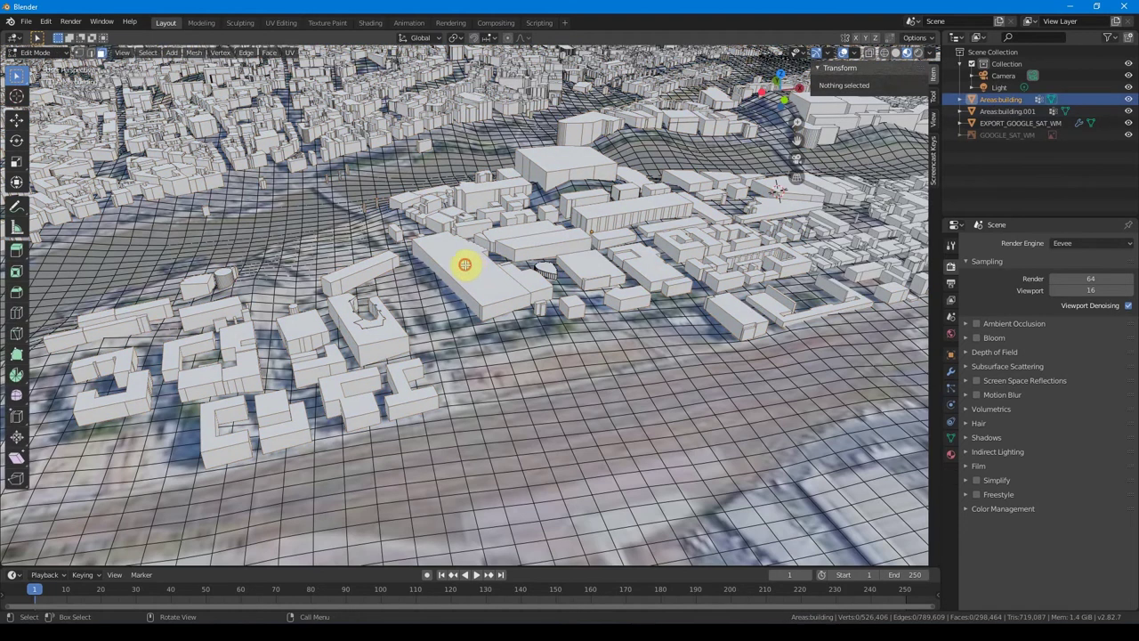
click(468, 268)
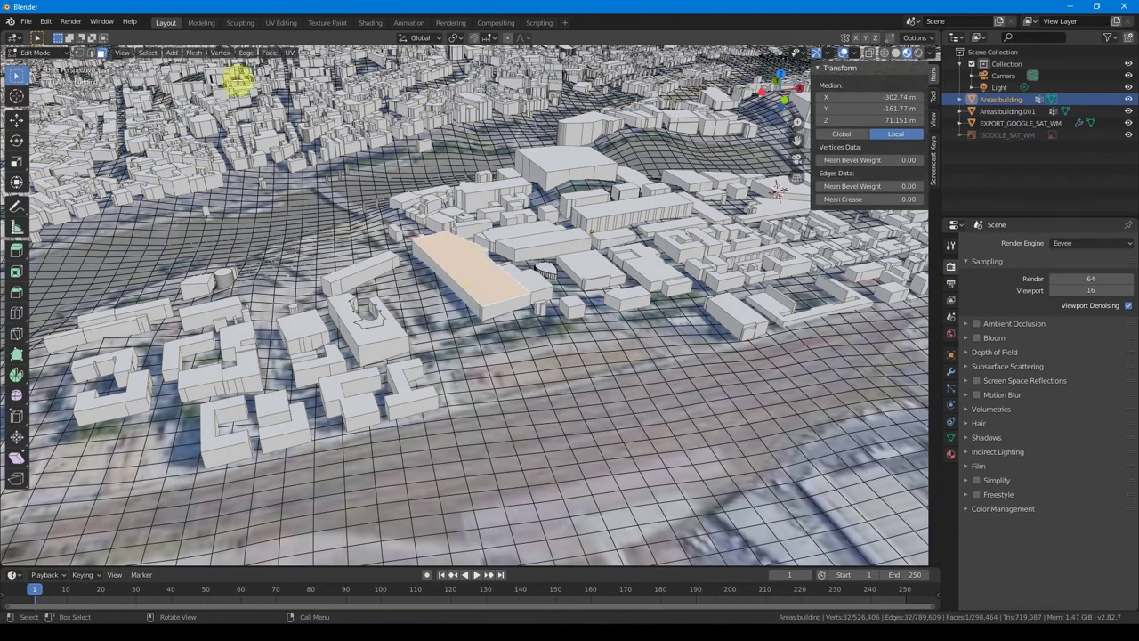
click(147, 53)
mouse_move(175, 182)
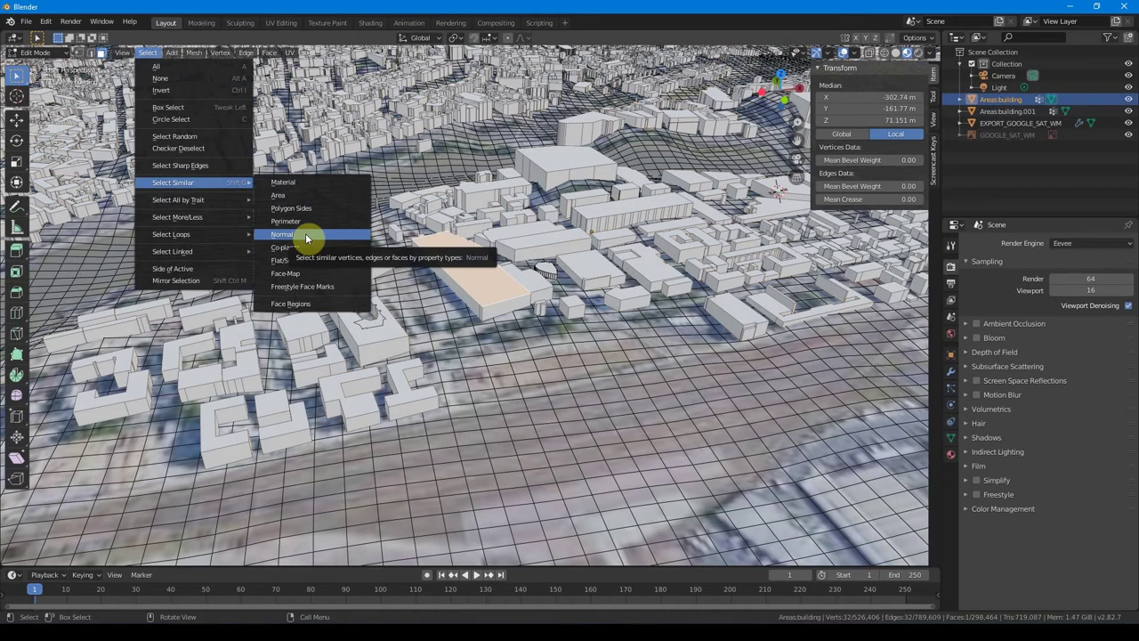
click(305, 237)
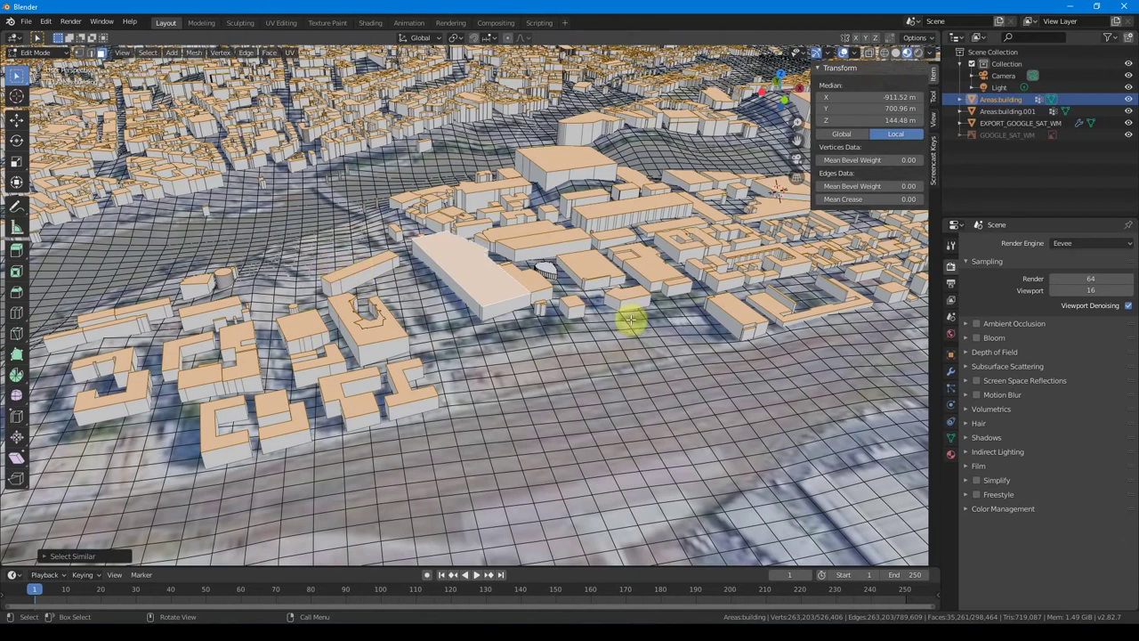
key(p)
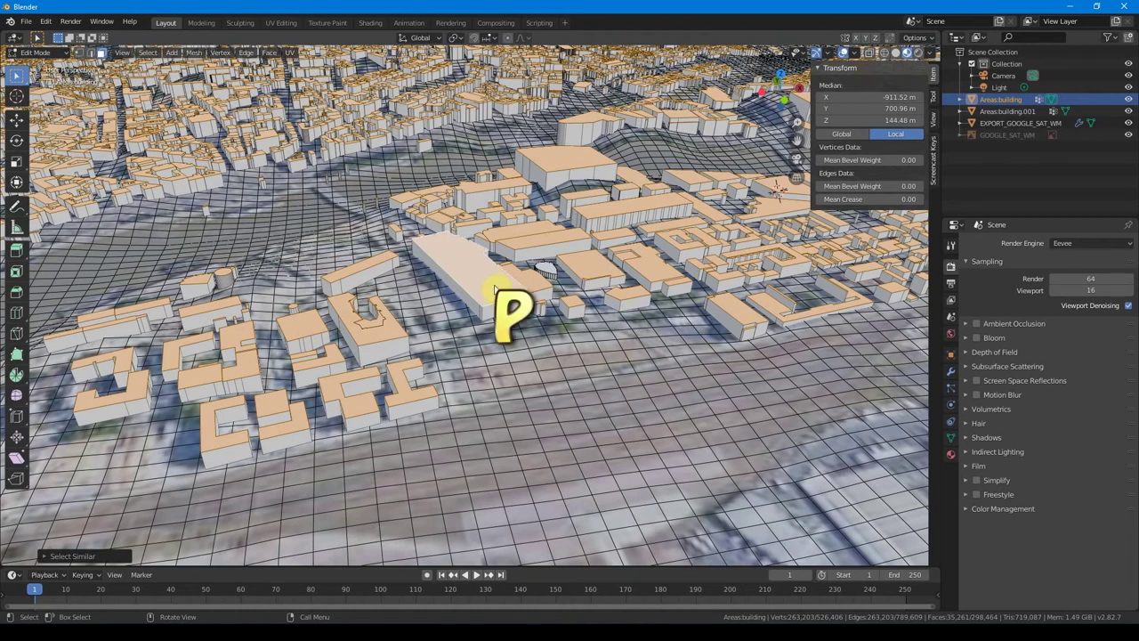
click(441, 287)
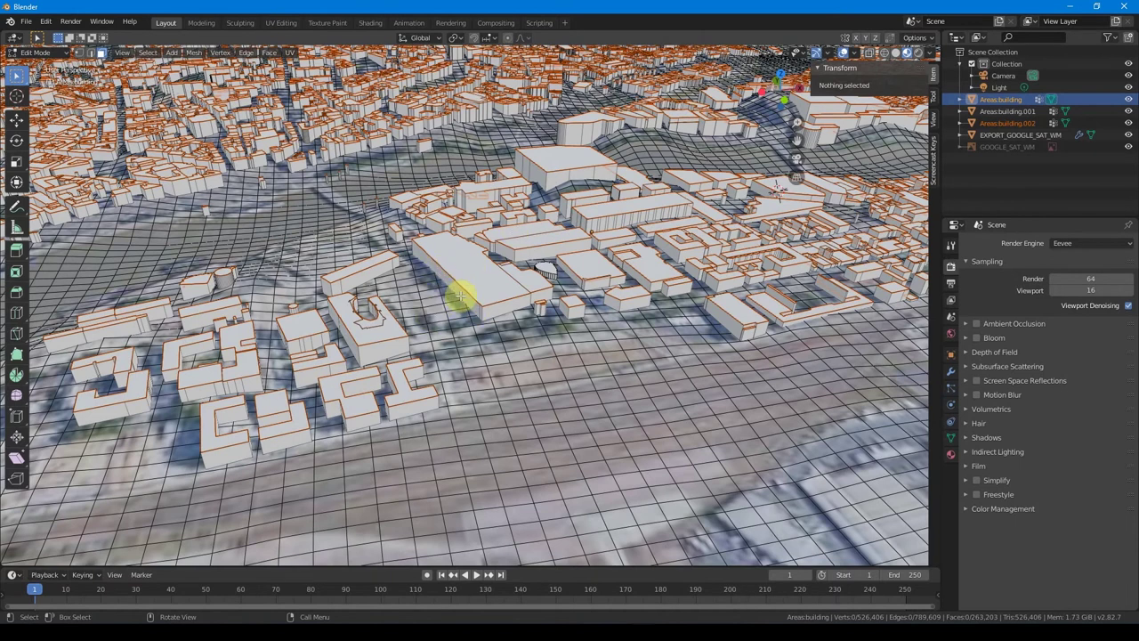
click(1010, 122)
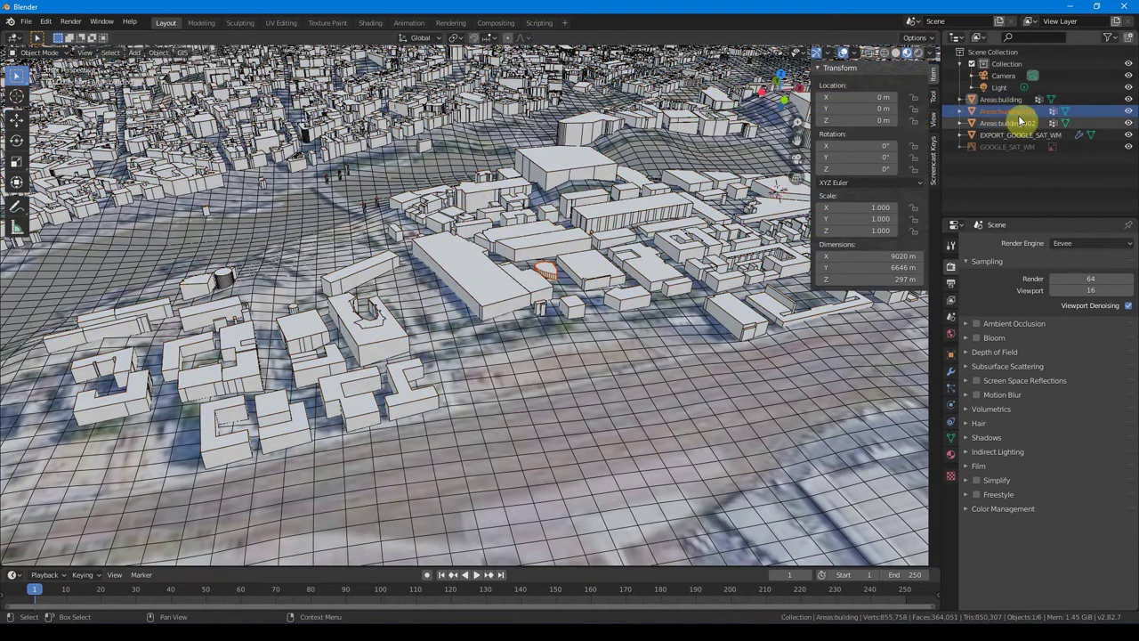
Hide the original and round building objects, then select Areas:building.002 and view its material settings
ctrl+click(1006, 101)
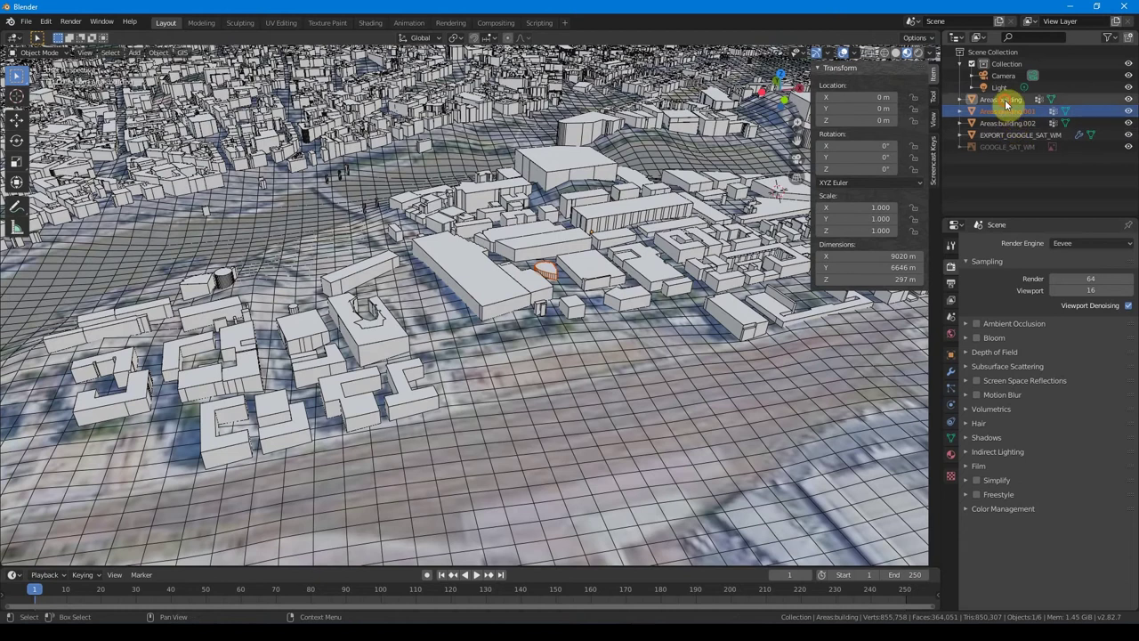
ctrl+click(1005, 102)
click(1129, 99)
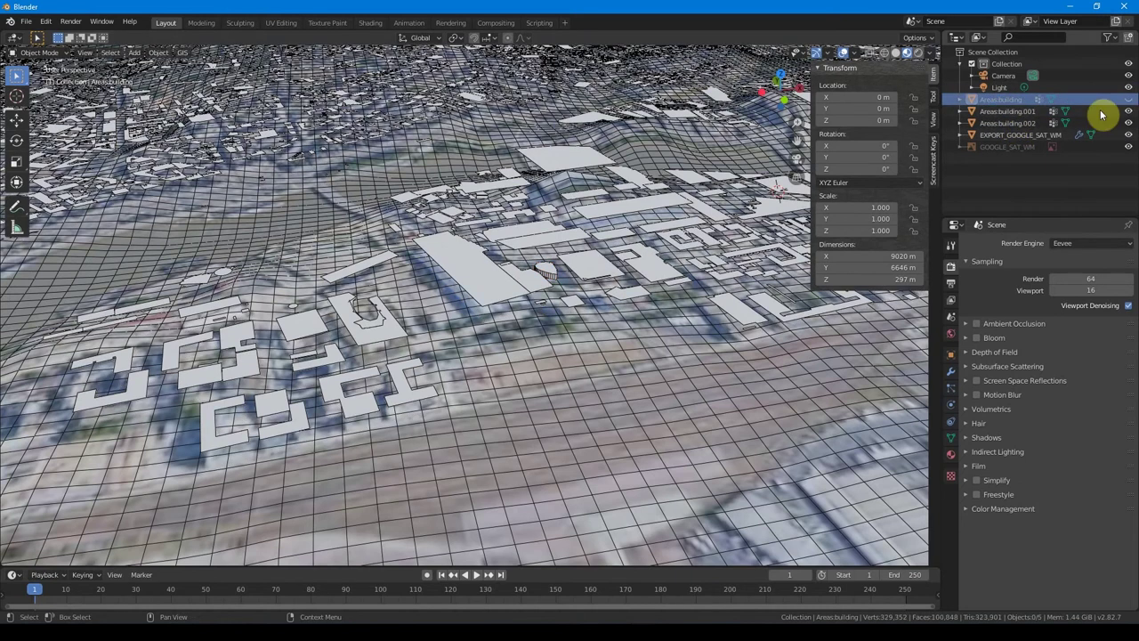
click(1042, 113)
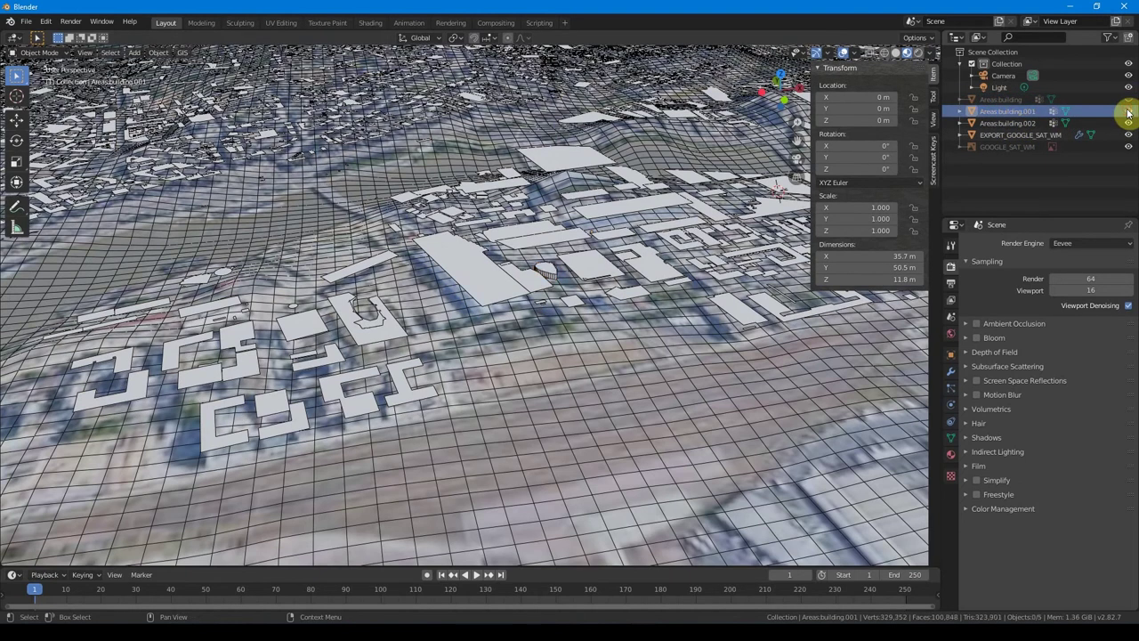
click(1129, 111)
click(1006, 123)
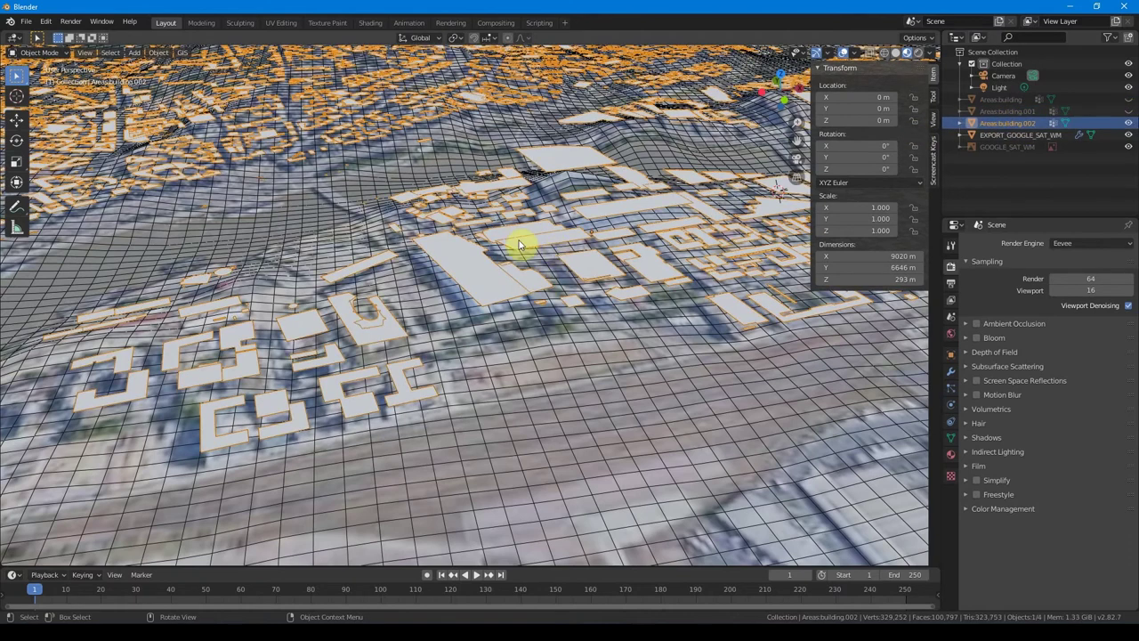
mouse_move(496, 267)
middle_down()
mouse_move(506, 293)
mouse_move(483, 288)
mouse_move(501, 293)
middle_up()
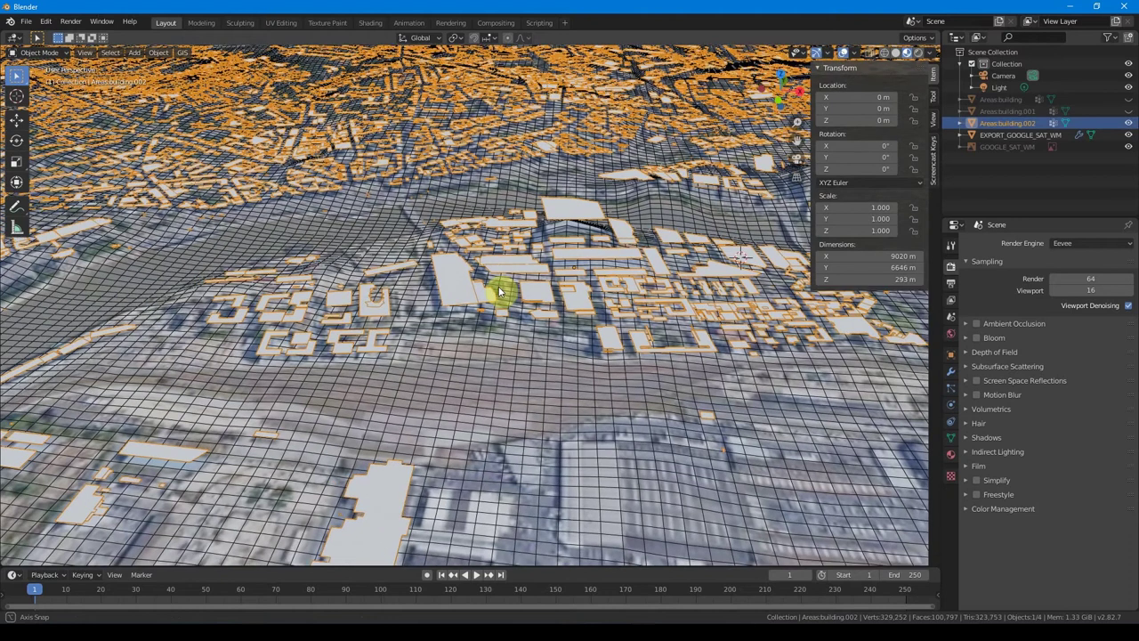
click(950, 454)
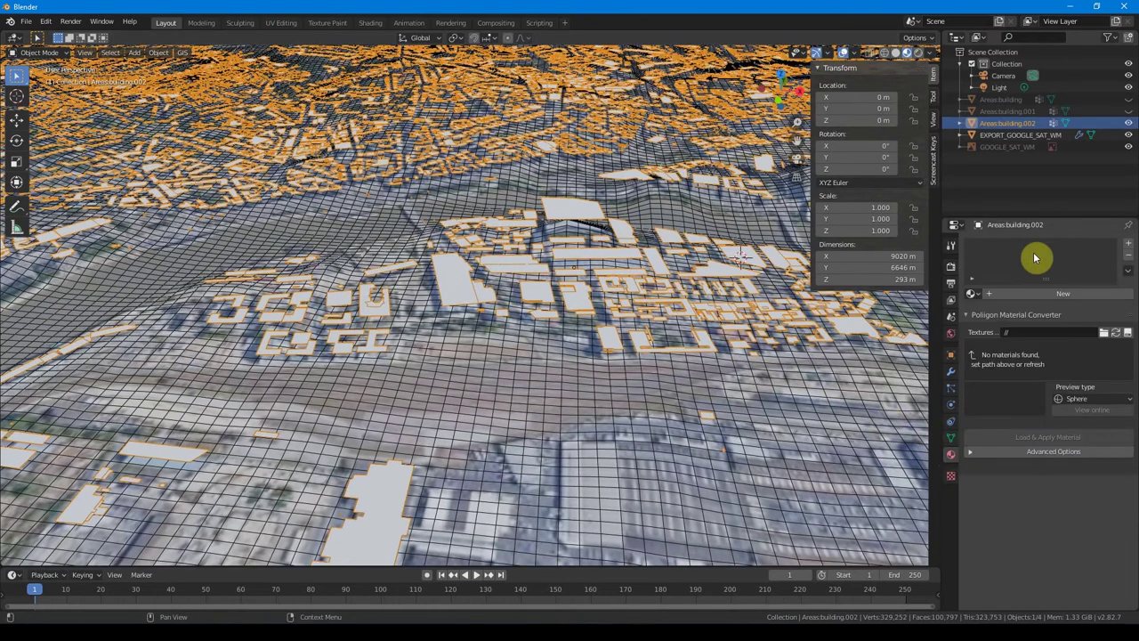
Give the rooftops a new material with GOOGLE_SAT_WM.tif as an image-texture base colour
click(1049, 293)
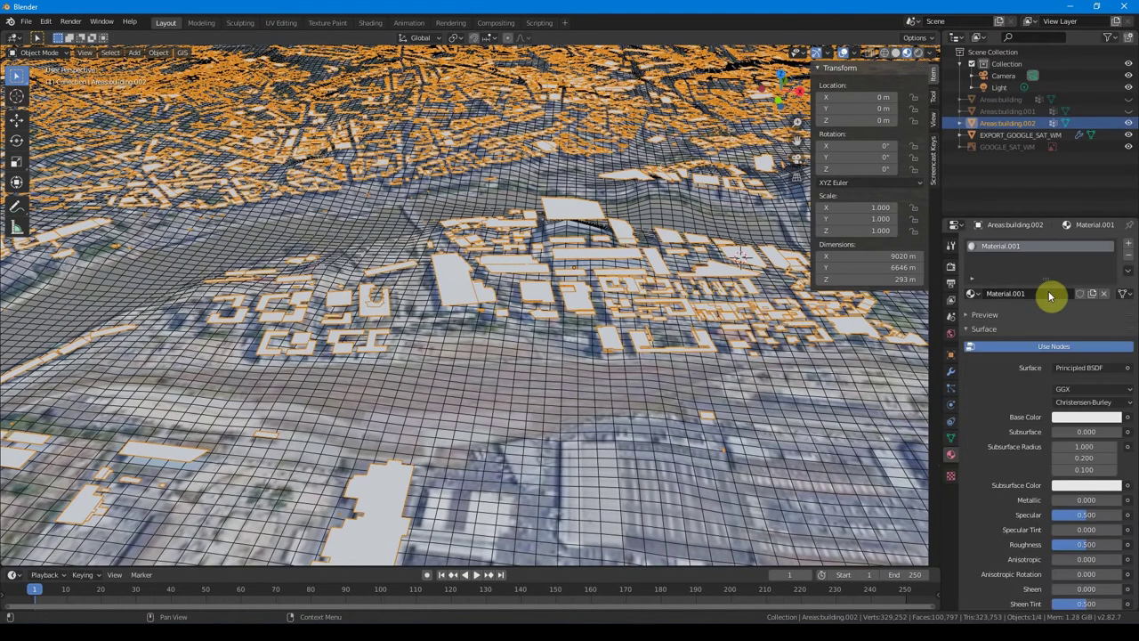
click(1127, 416)
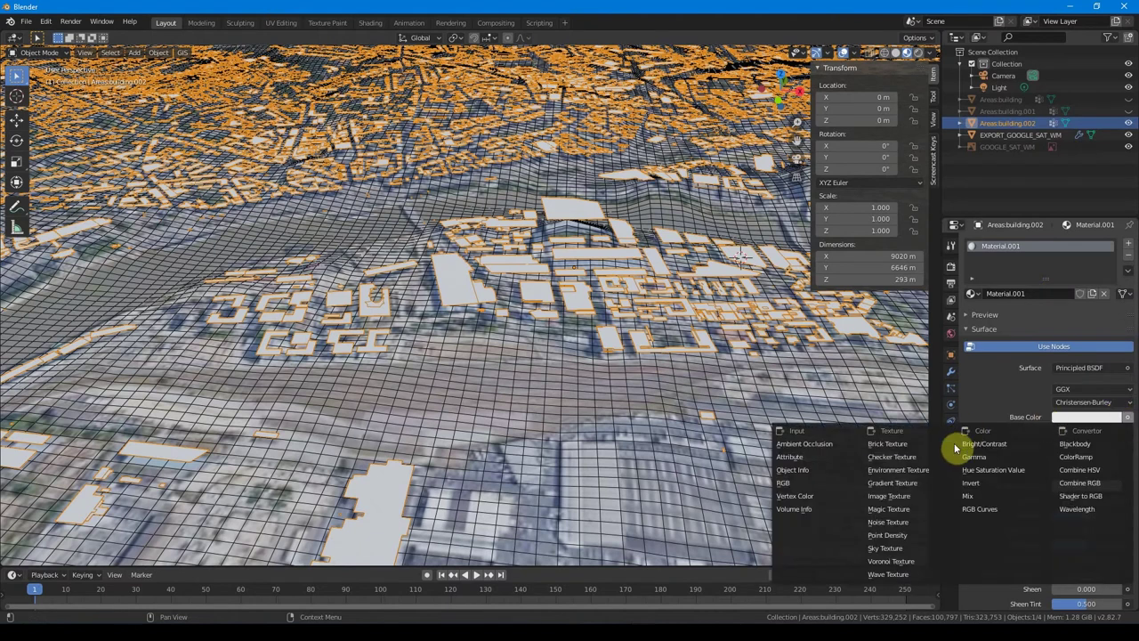
click(889, 496)
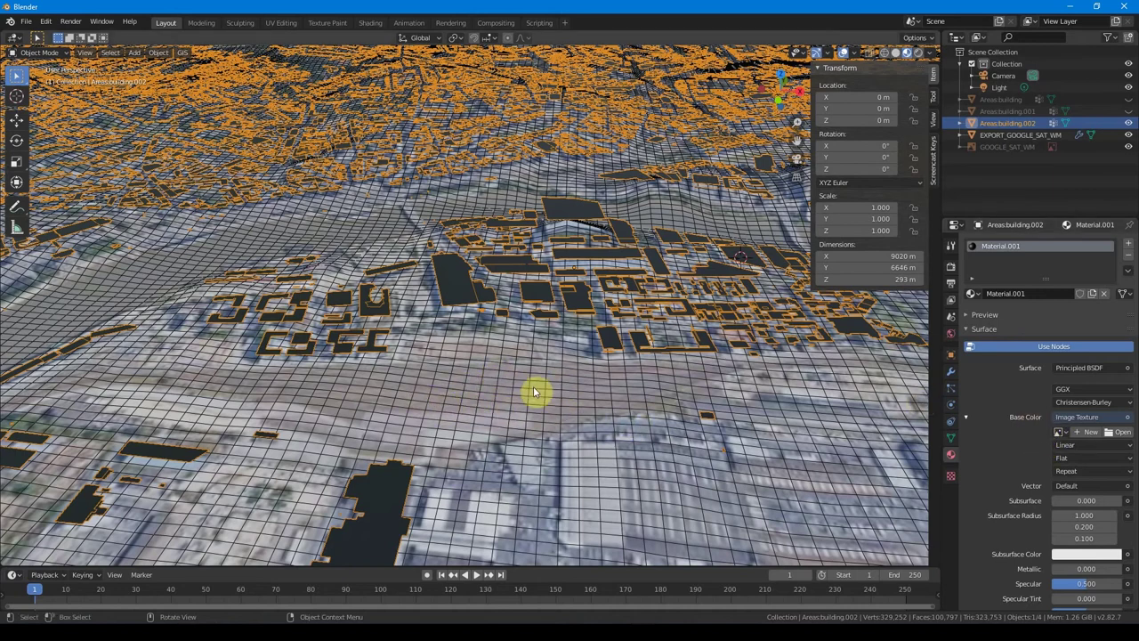
click(1059, 433)
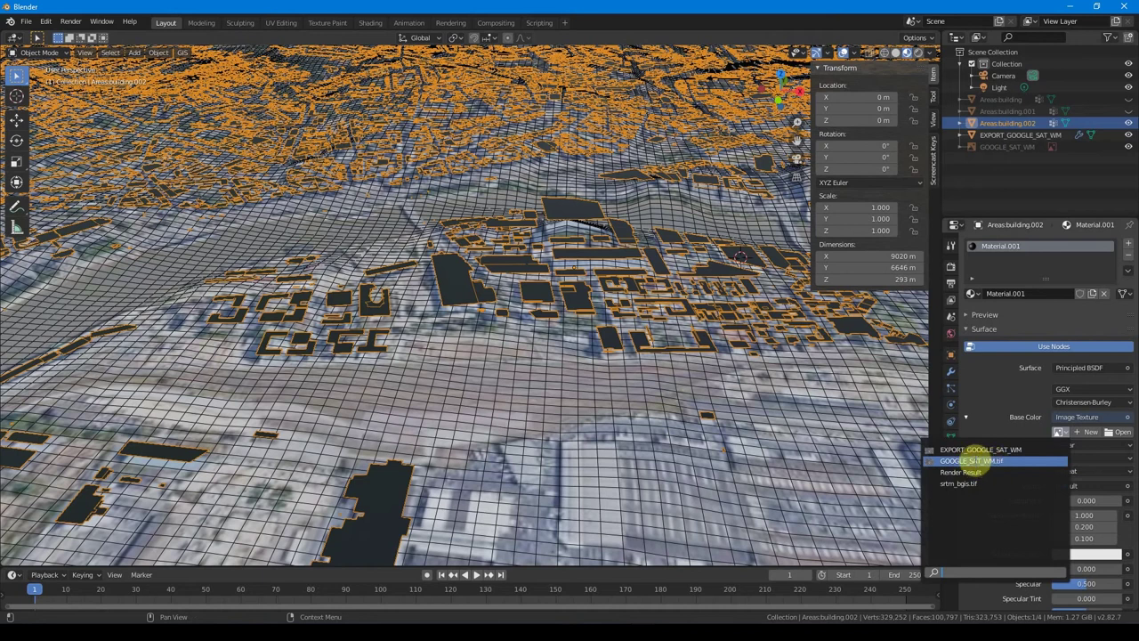
click(974, 462)
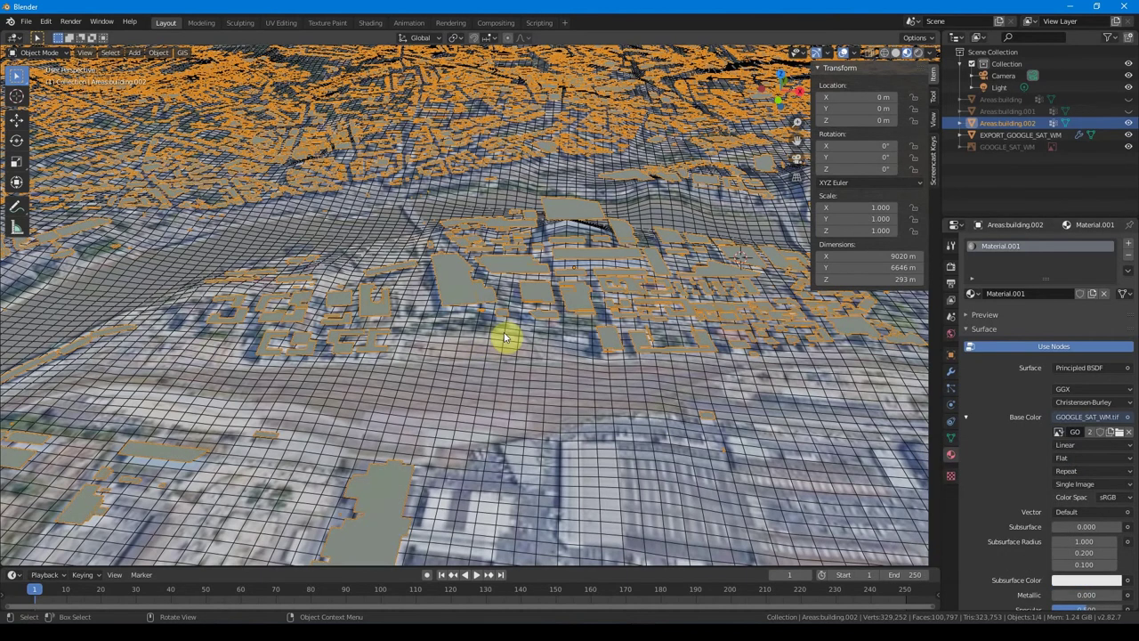
Turn off the wireframe overlay and select the entire rooftop mesh in Edit Mode
click(854, 52)
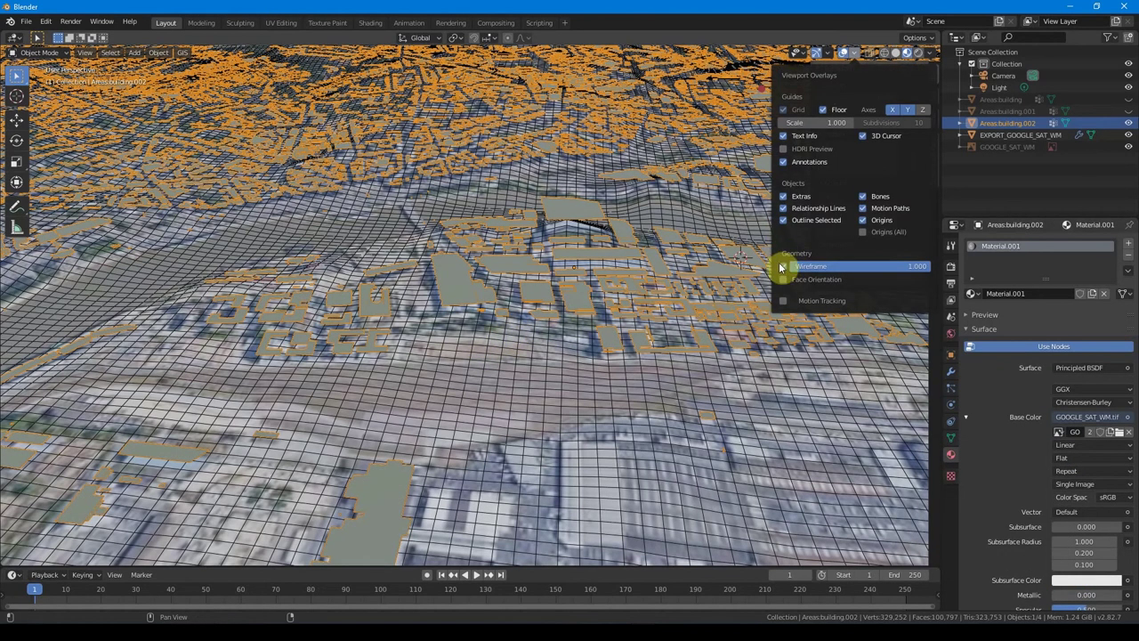
click(781, 264)
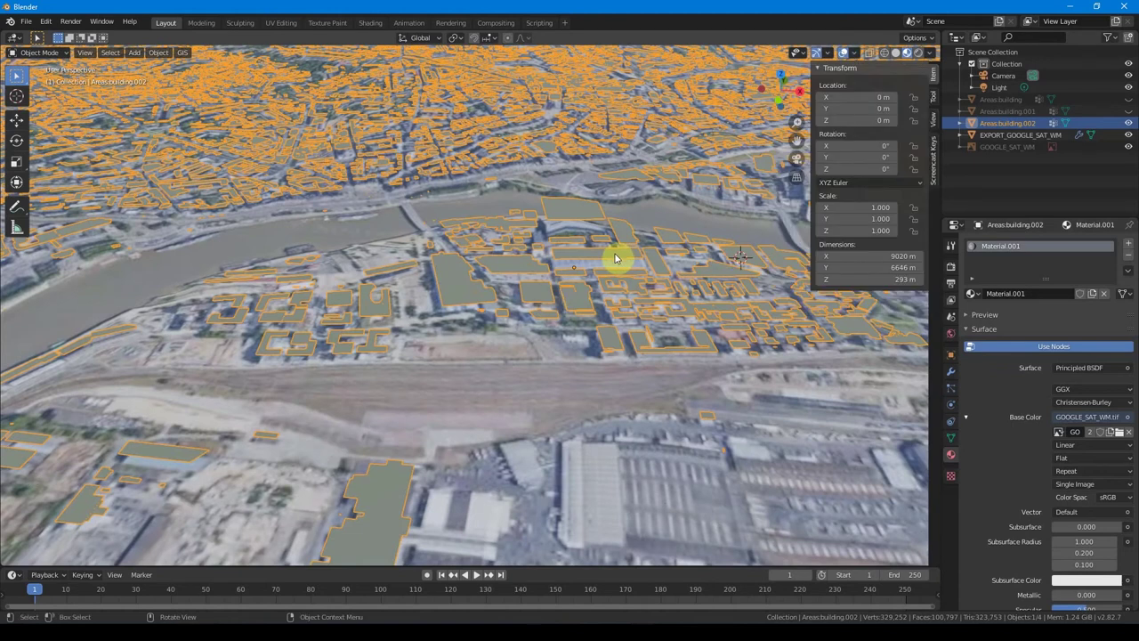
scroll(605, 267, down, 2)
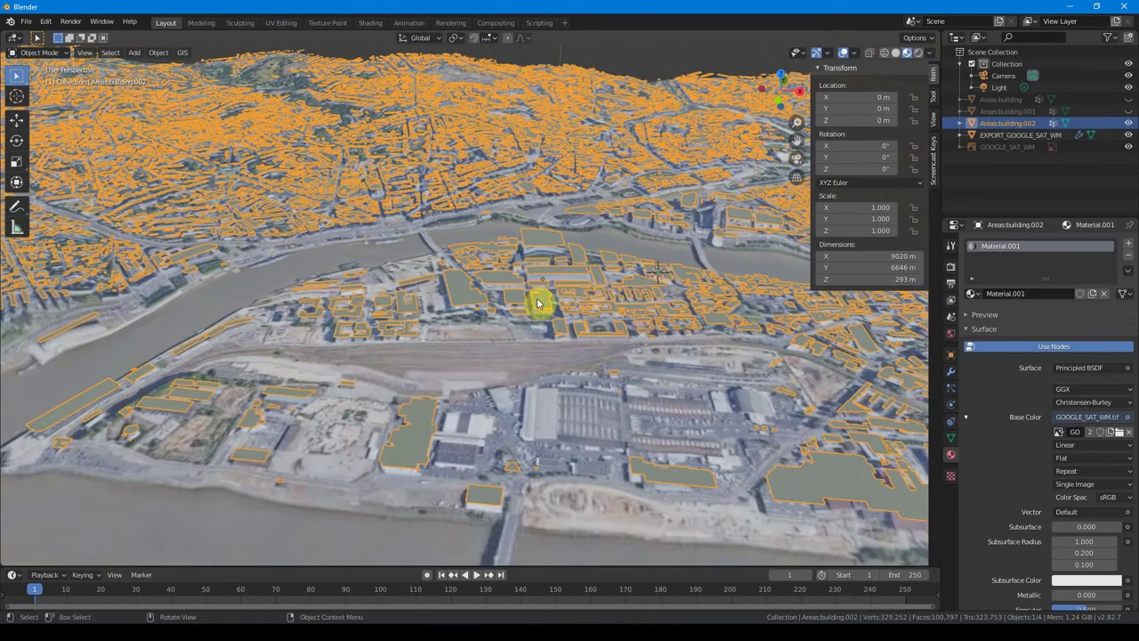
middle_drag(554, 308, 532, 299)
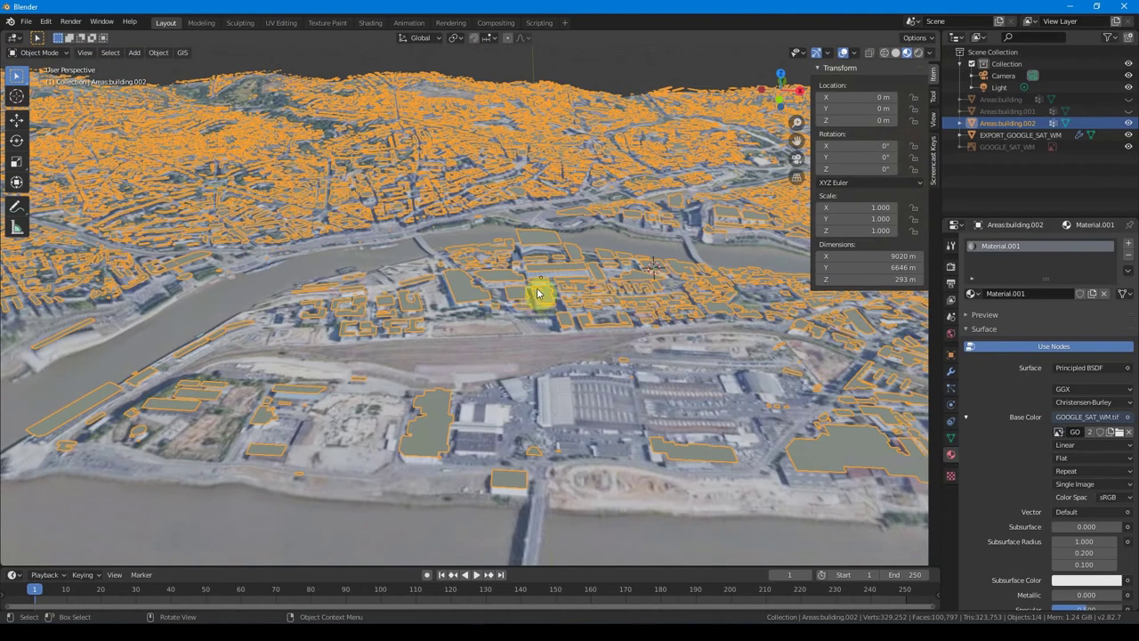
key(Tab)
key(a)
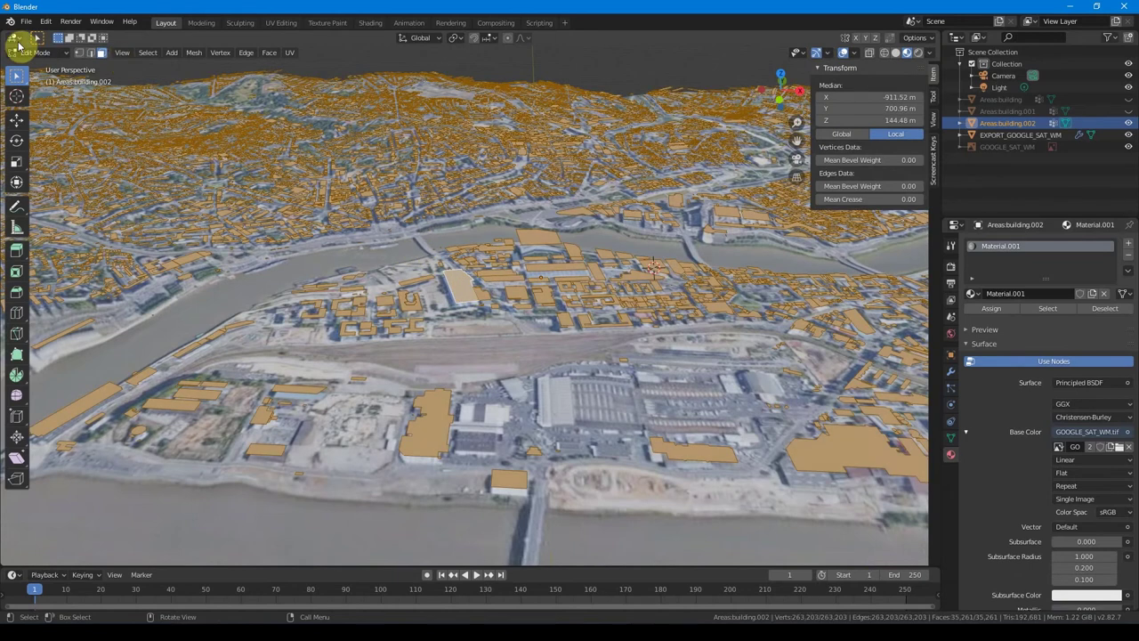
Split off a left Image Editor area showing the GOOGLE_SAT_WM.tif satellite image
drag(8, 36, 443, 37)
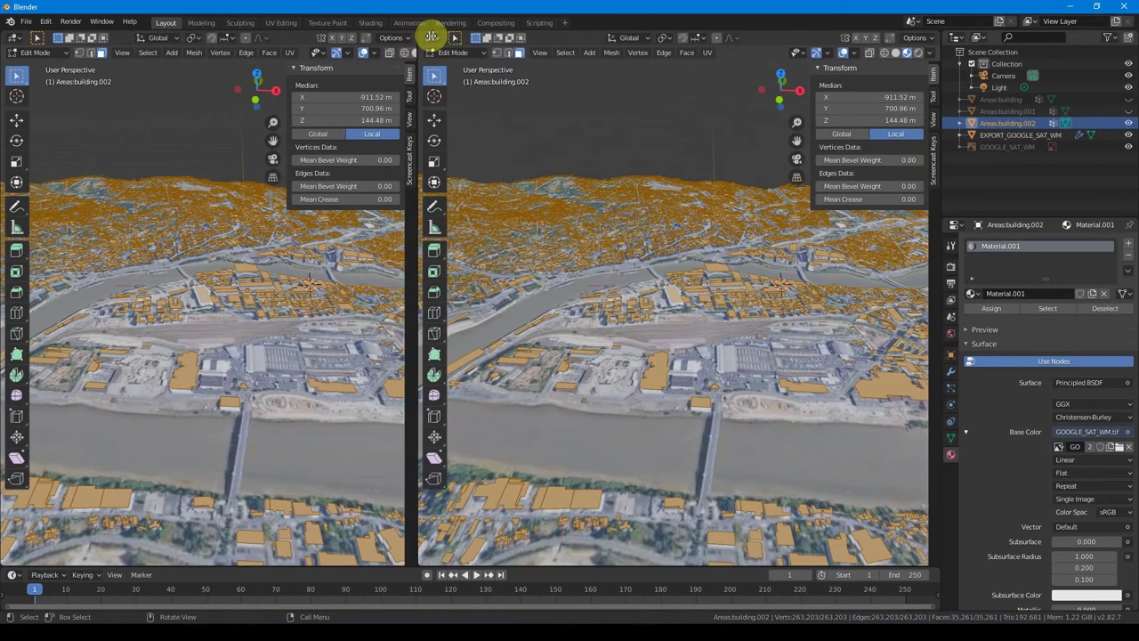
click(21, 46)
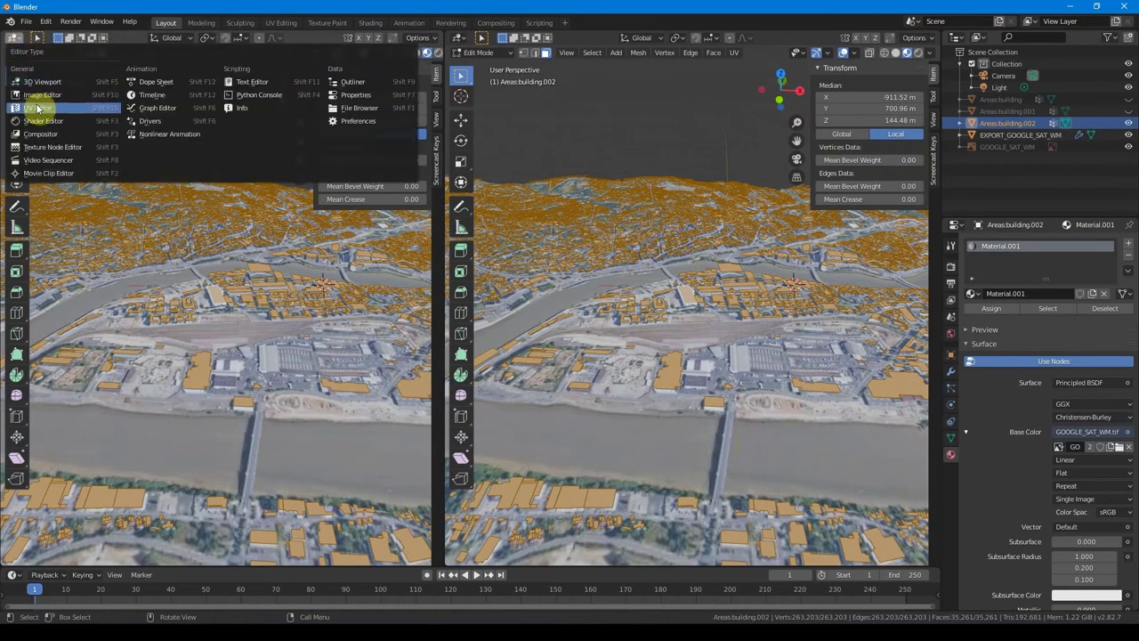
click(37, 108)
click(170, 38)
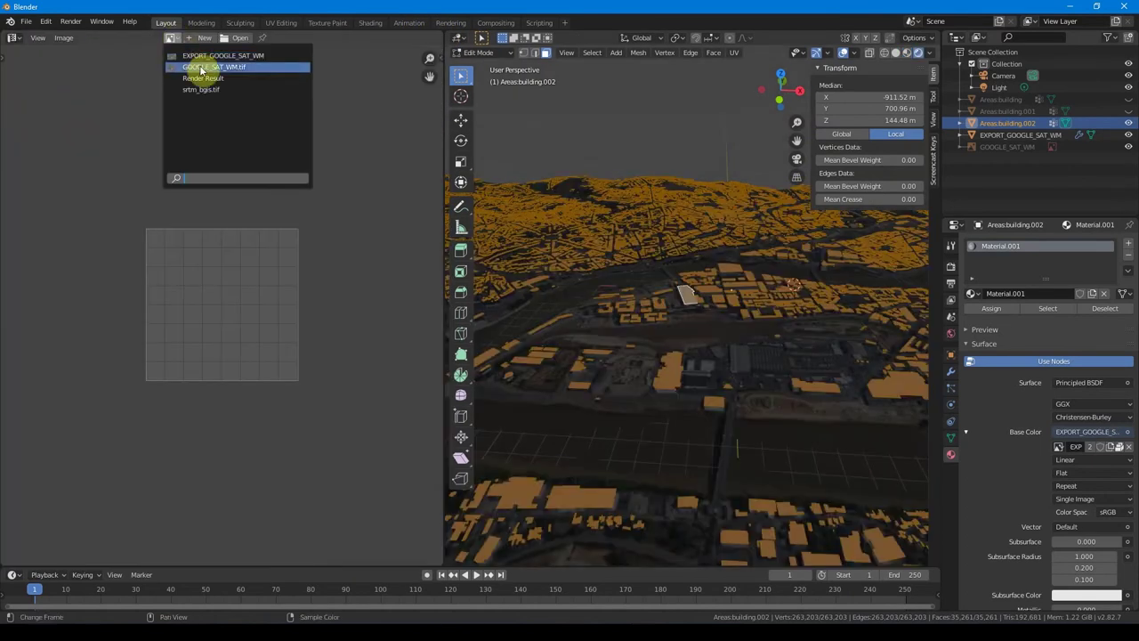
click(203, 69)
Select the whole rooftop mesh in top orthographic view and bring up the UV mapping menu
click(678, 293)
key(a)
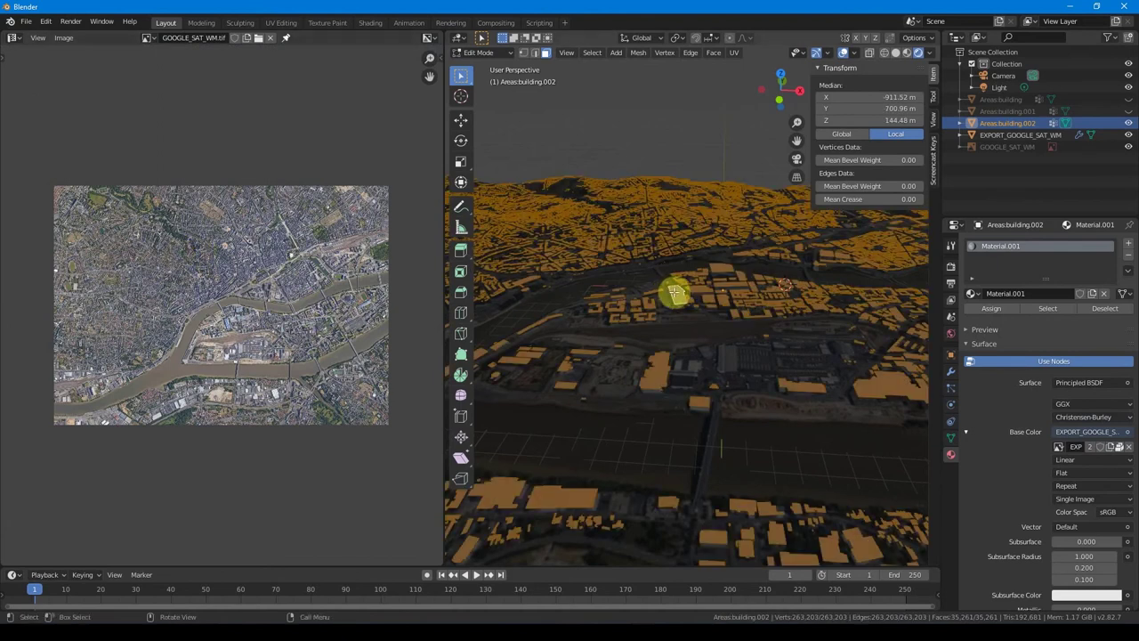
key(u)
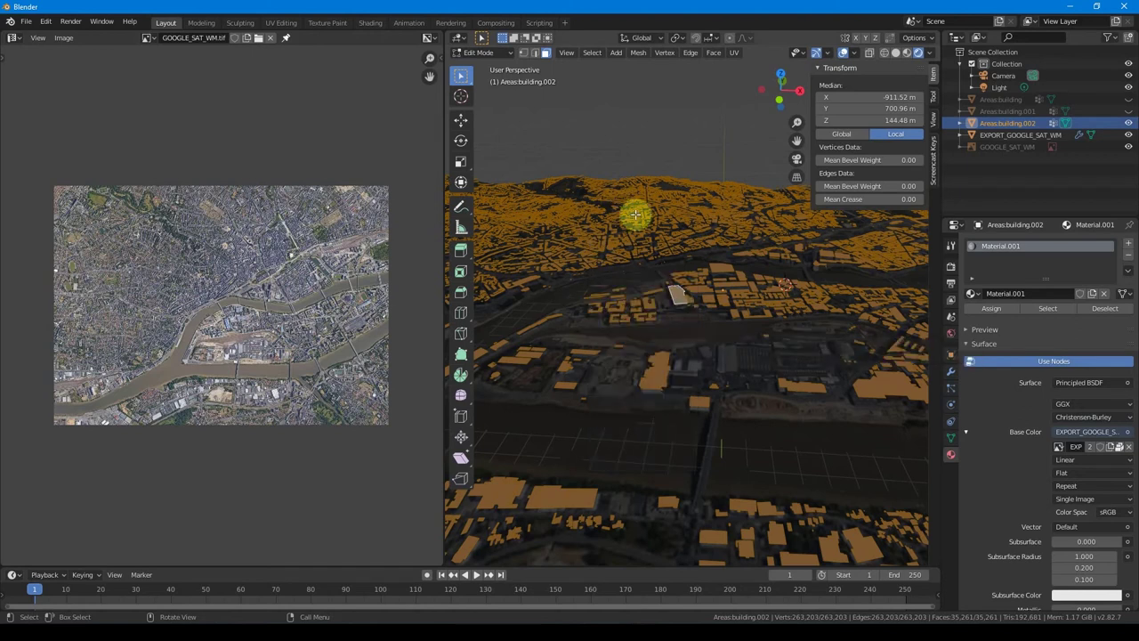
key(KP_7)
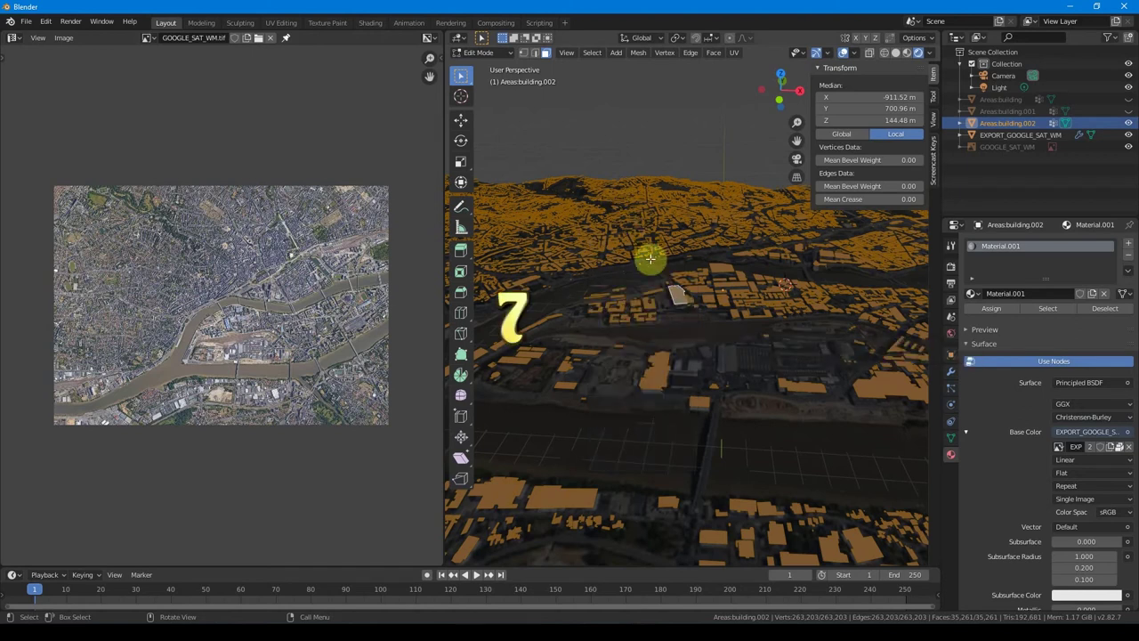
key(u)
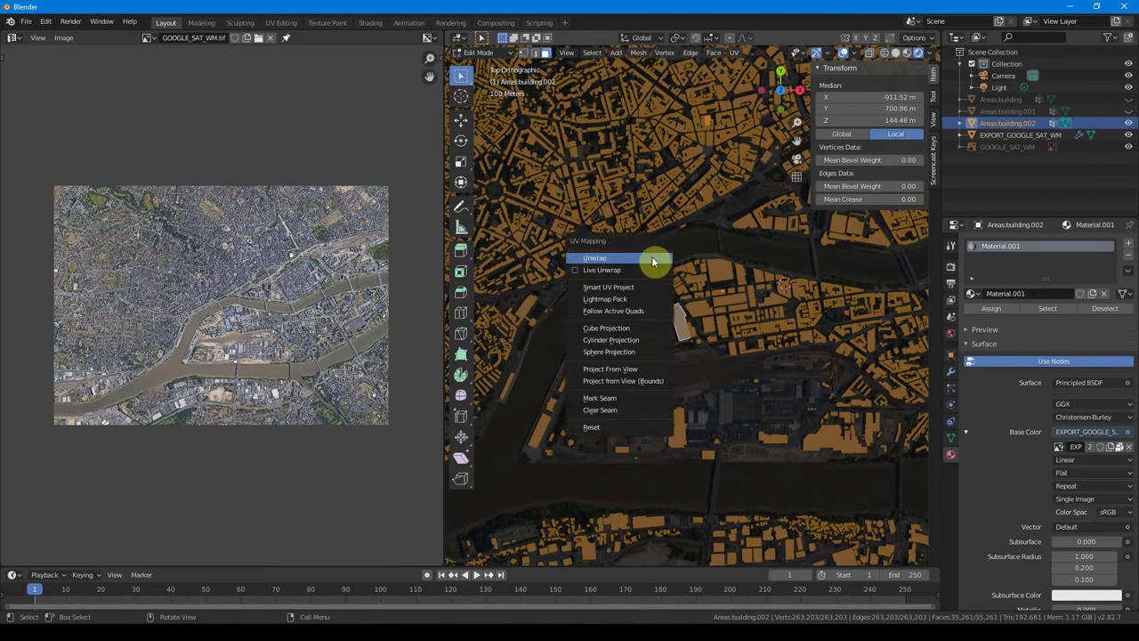
Project the rooftop UVs from the top view and roughly scale and move them onto the satellite image
click(624, 373)
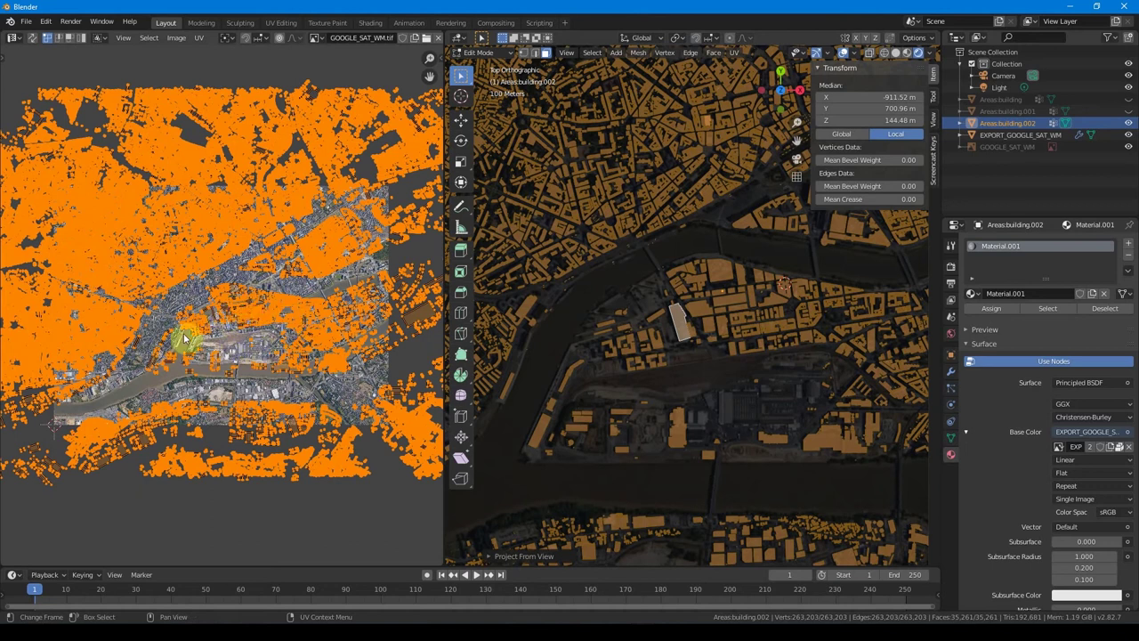
key(s)
middle_drag(189, 352, 140, 275)
scroll(214, 386, up, 2)
mouse_move(214, 386)
middle_down()
mouse_move(312, 288)
mouse_move(359, 272)
mouse_move(287, 306)
mouse_move(299, 303)
middle_up()
key(g)
click(305, 272)
Refine the UV layout's scale and position to fit the satellite map
scroll(359, 273, up, 2)
scroll(283, 305, down, 1)
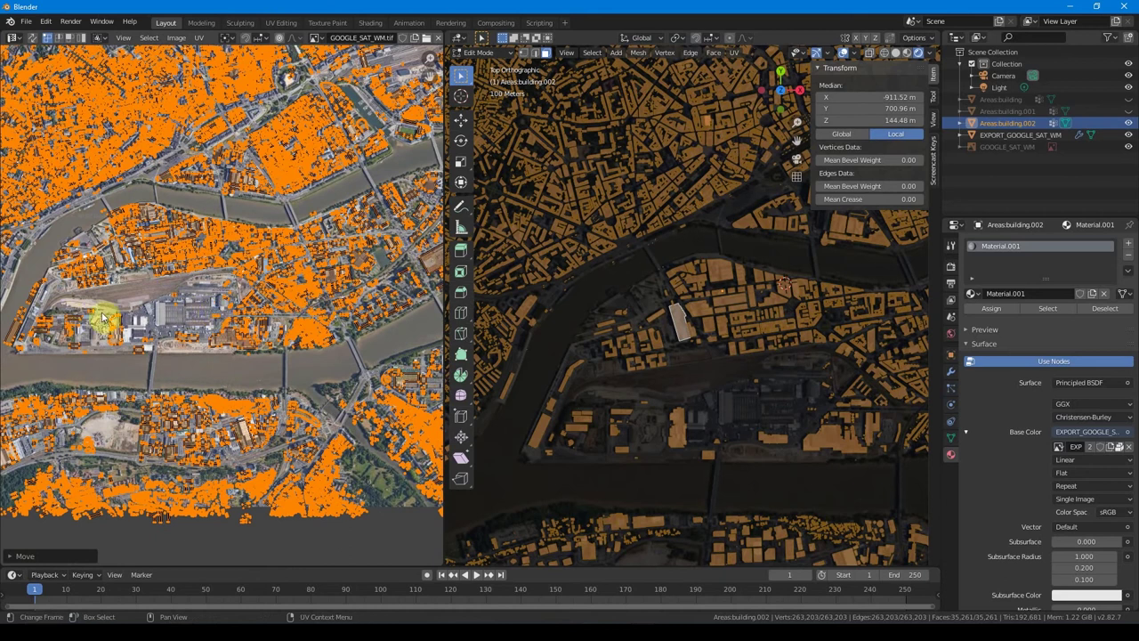
key(s)
click(229, 271)
key(g)
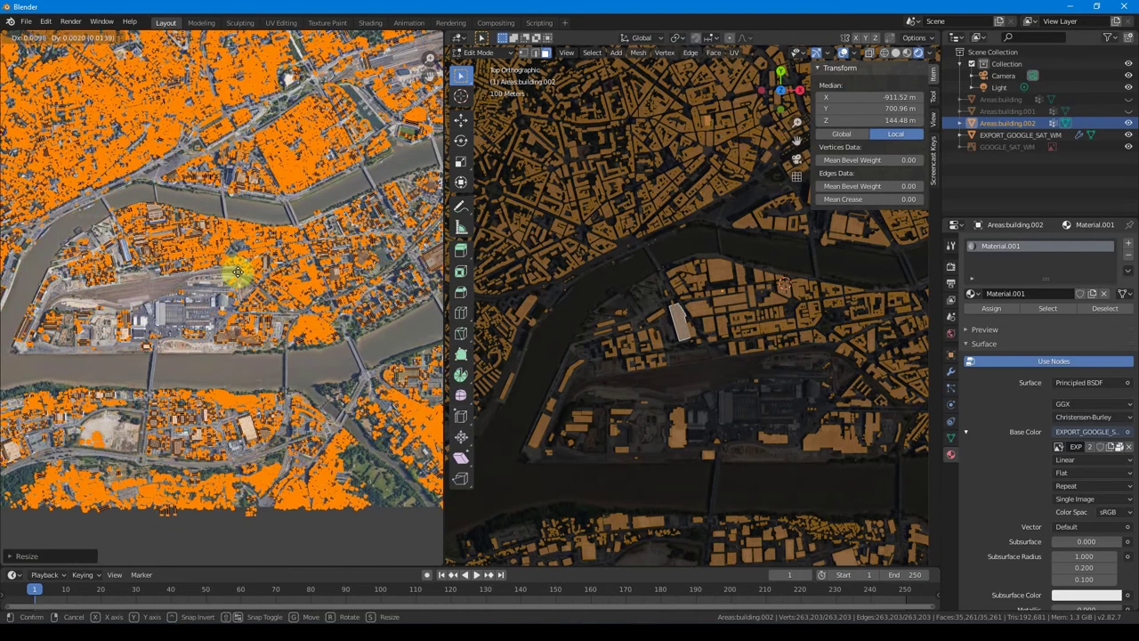
click(286, 292)
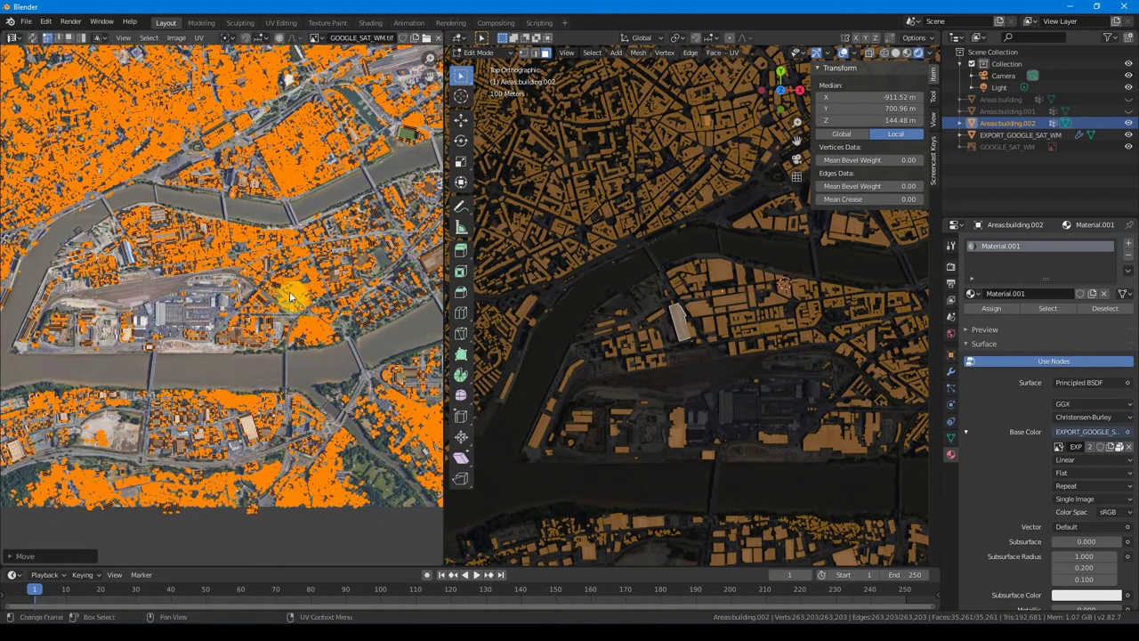
scroll(289, 296, up, 3)
scroll(289, 297, up, 3)
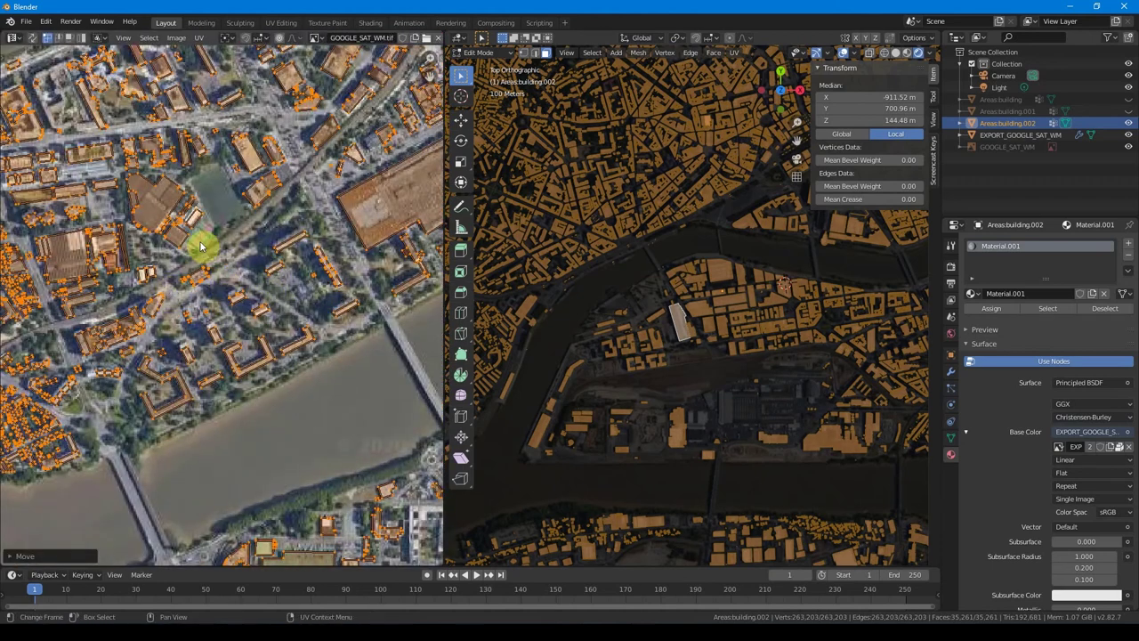
scroll(200, 248, down, 3)
scroll(189, 236, up, 3)
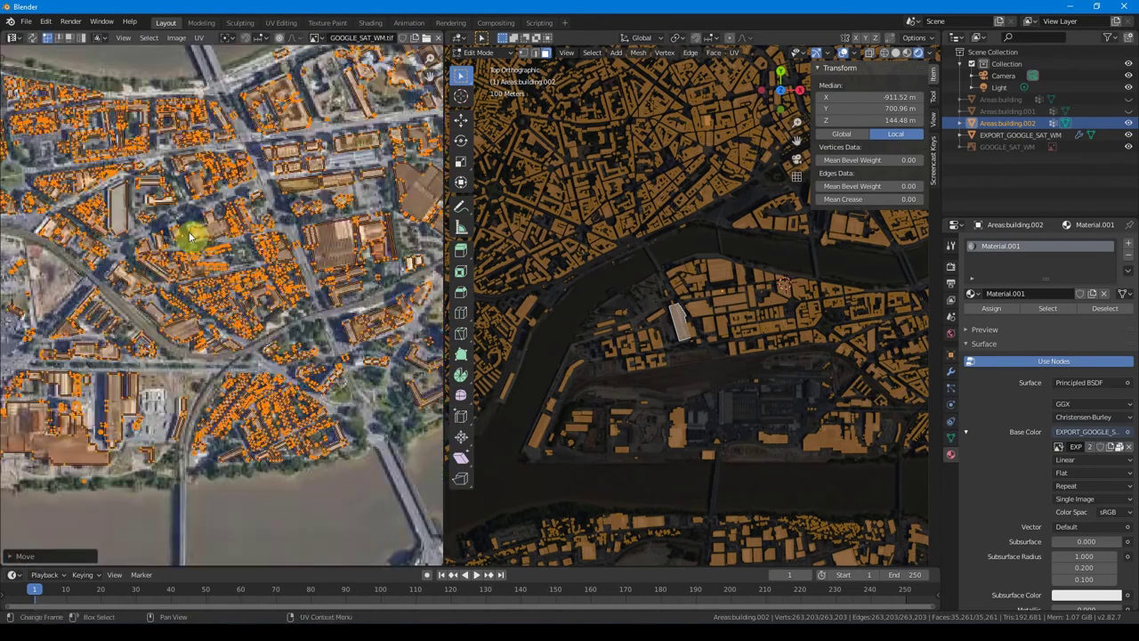
scroll(124, 201, up, 1)
scroll(125, 171, up, 2)
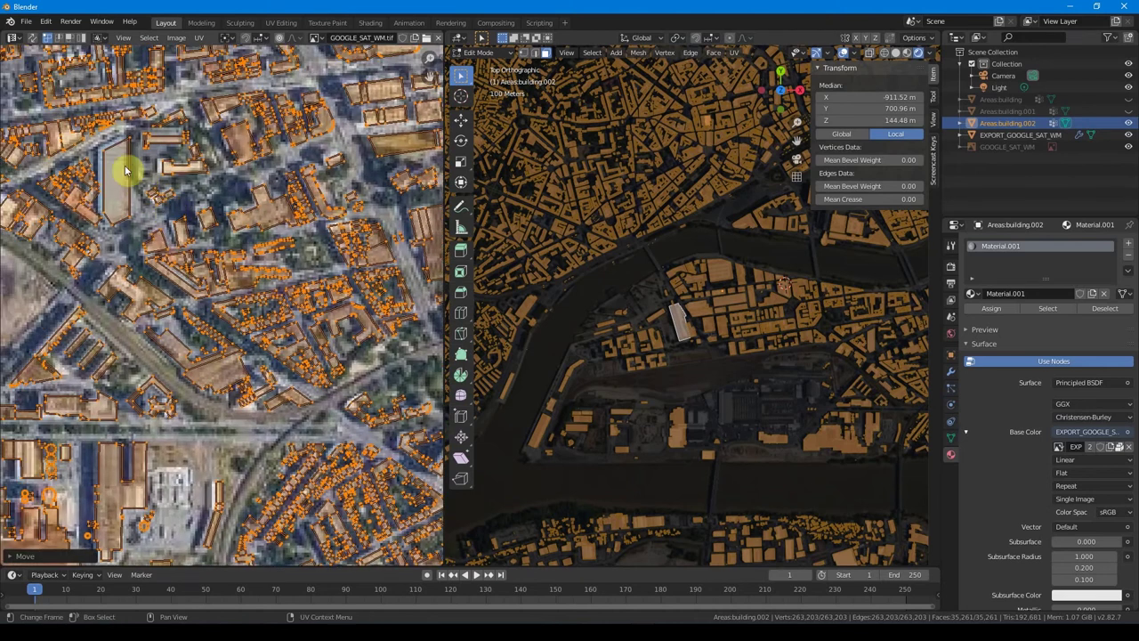
scroll(138, 203, down, 1)
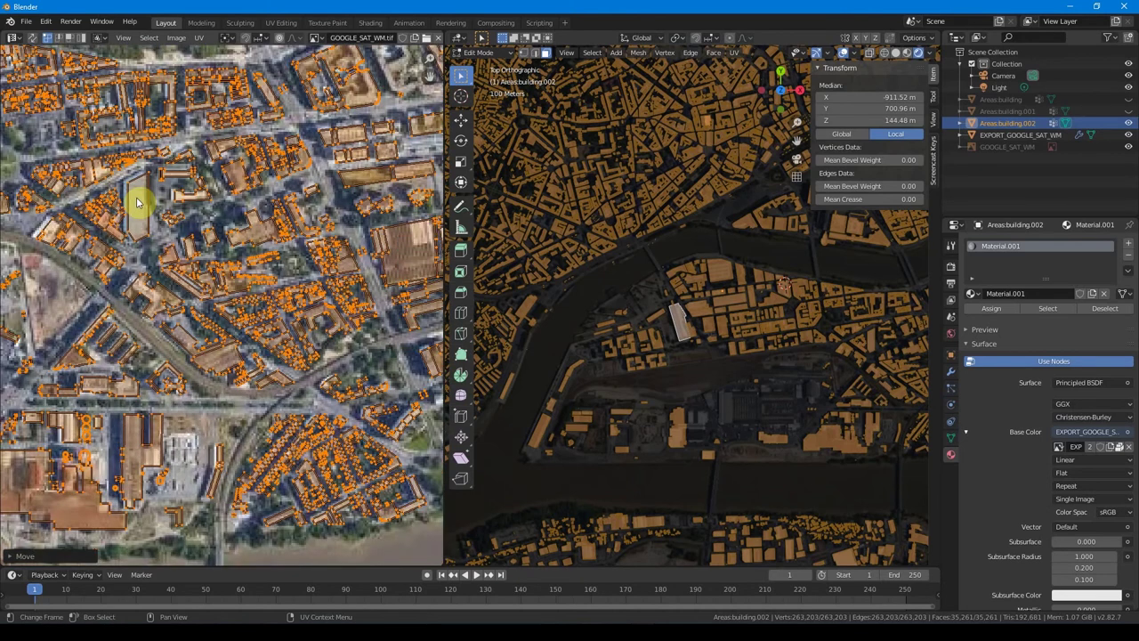
scroll(152, 203, down, 2)
scroll(145, 254, down, 1)
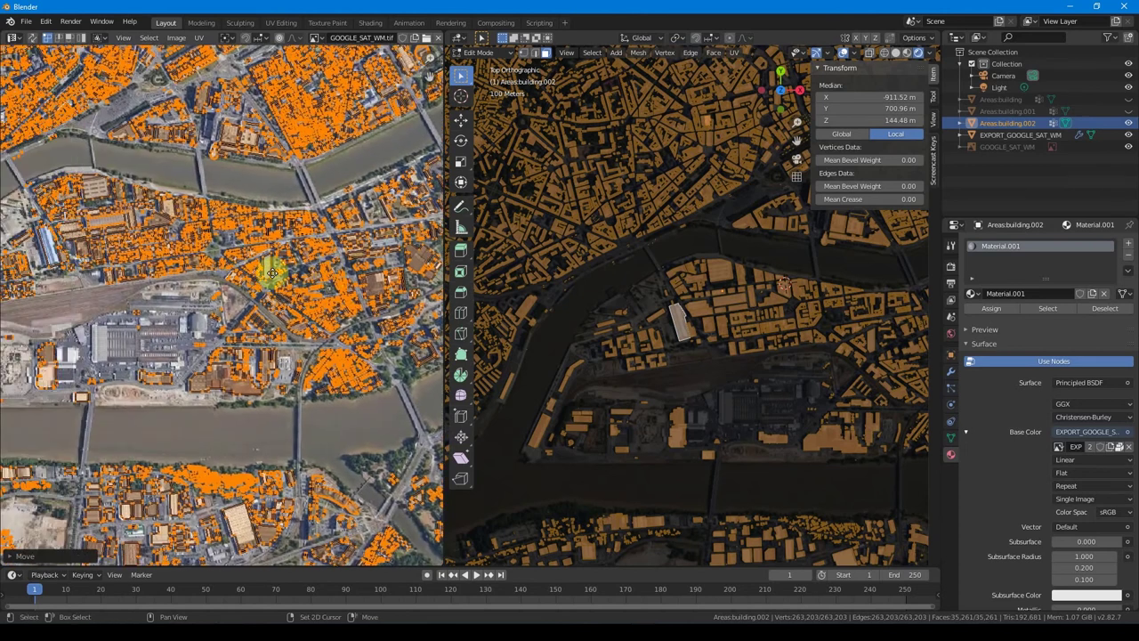
scroll(78, 355, up, 4)
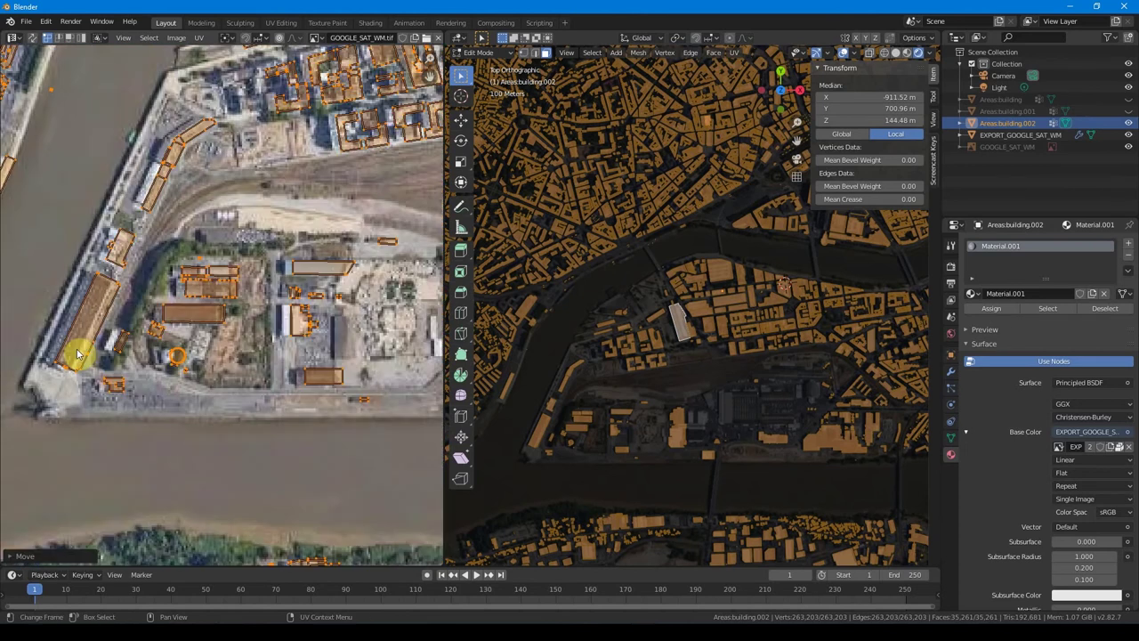
key(s)
click(82, 339)
Align the UV outlines with their matching rooftops on the map, undoing the last adjustment
mouse_move(89, 323)
mouse_down()
mouse_move(100, 305)
mouse_move(101, 318)
mouse_up()
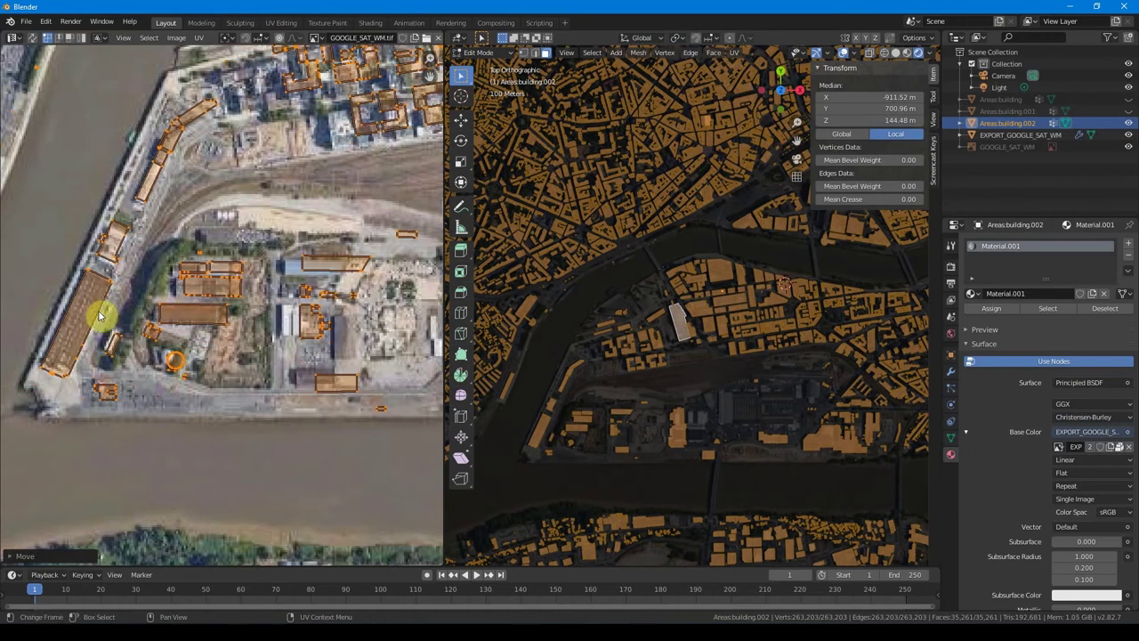
scroll(163, 310, down, 4)
middle_drag(229, 325, 254, 330)
scroll(255, 330, up, 2)
scroll(204, 341, up, 2)
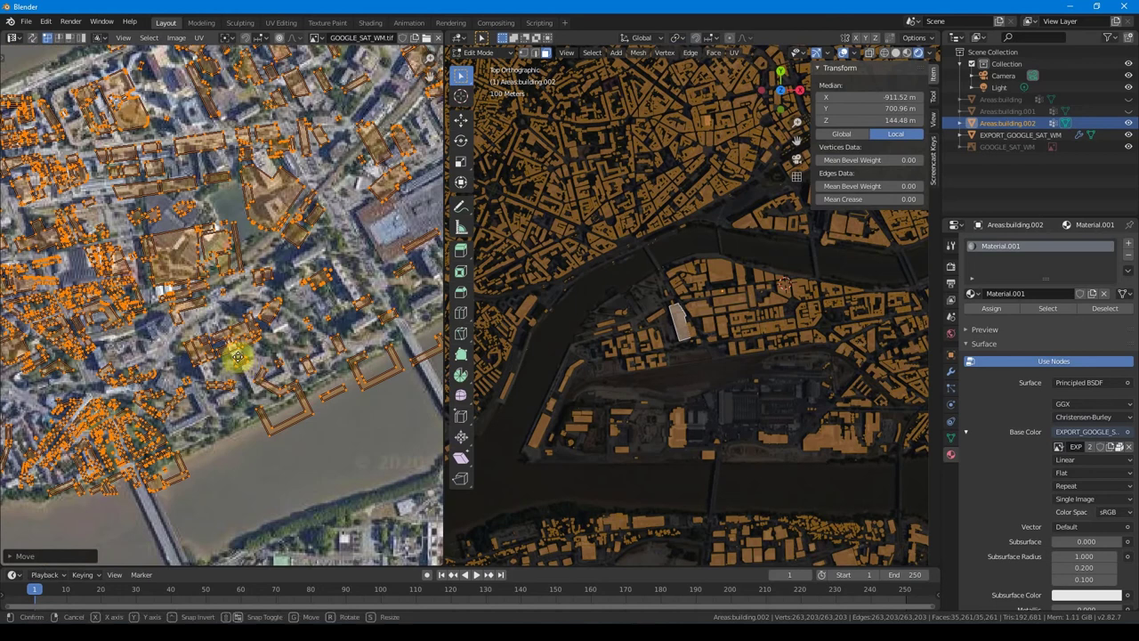
key(g)
click(236, 339)
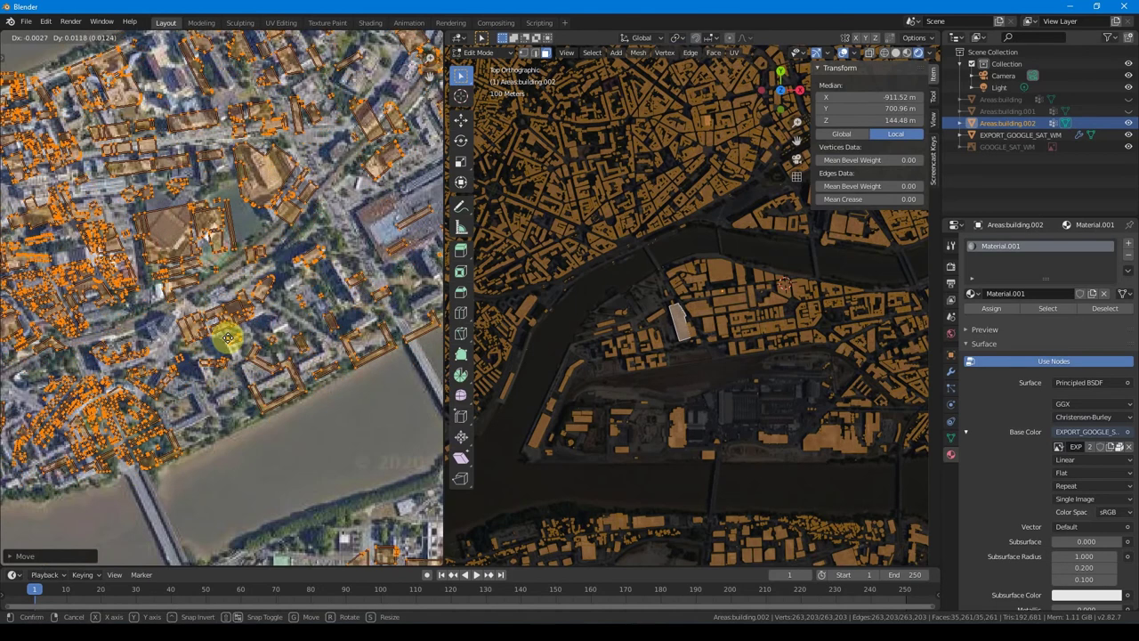
scroll(229, 330, down, 2)
middle_drag(178, 336, 294, 355)
scroll(309, 358, up, 2)
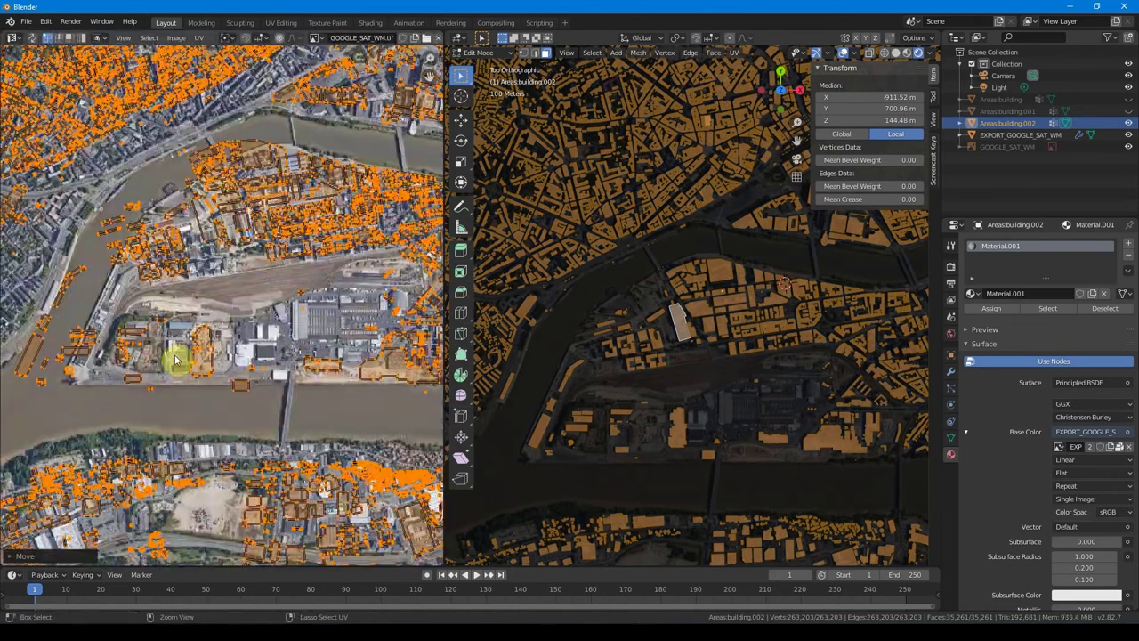
key(ctrl+z)
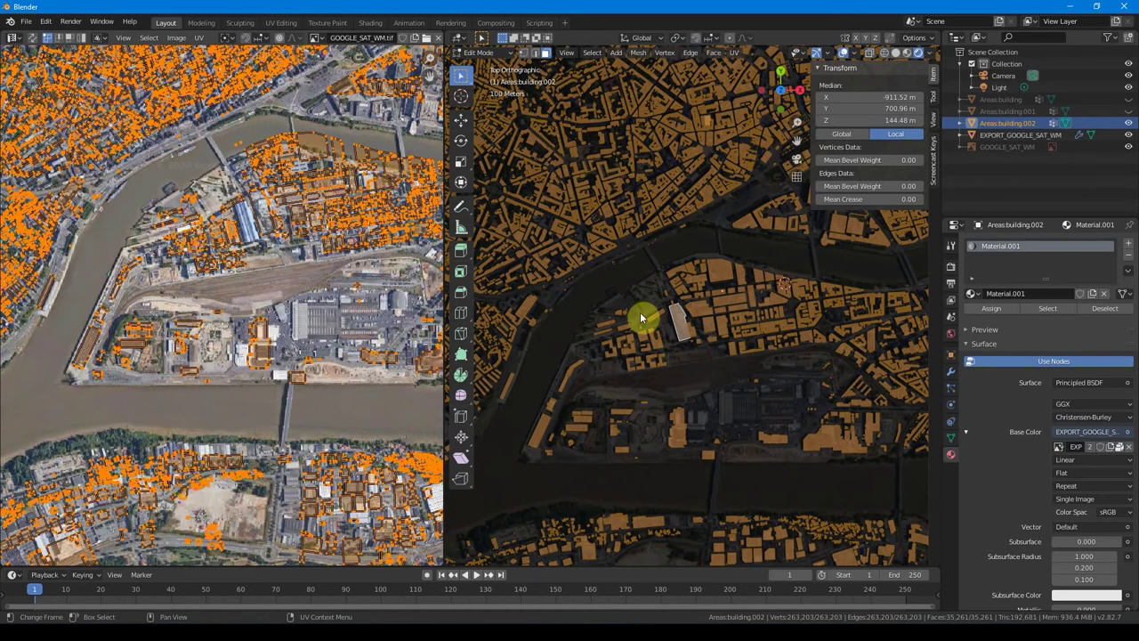
Leave Edit Mode and unhide the satellite-textured terrain
mouse_move(682, 419)
middle_down()
mouse_move(729, 356)
mouse_move(542, 257)
middle_up()
middle_drag(333, 287, 262, 299)
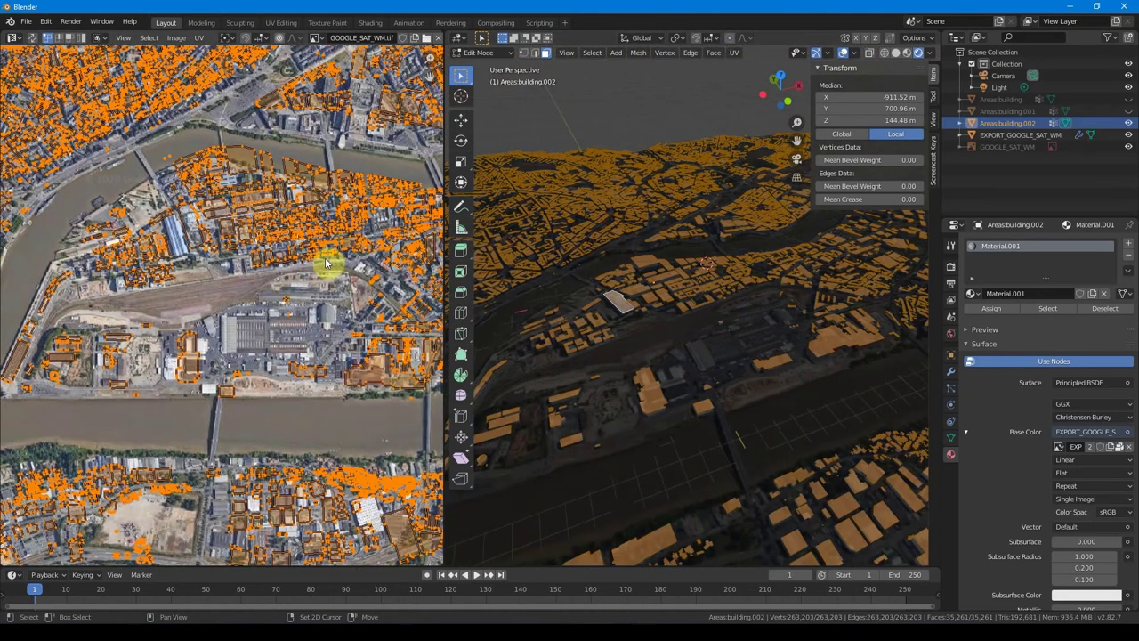
key(Tab)
key(h)
click(750, 216)
Switch to Material Preview and hide the EXPORT_GOOGLE_SAT_WM terrain to inspect the buildings alone
click(907, 53)
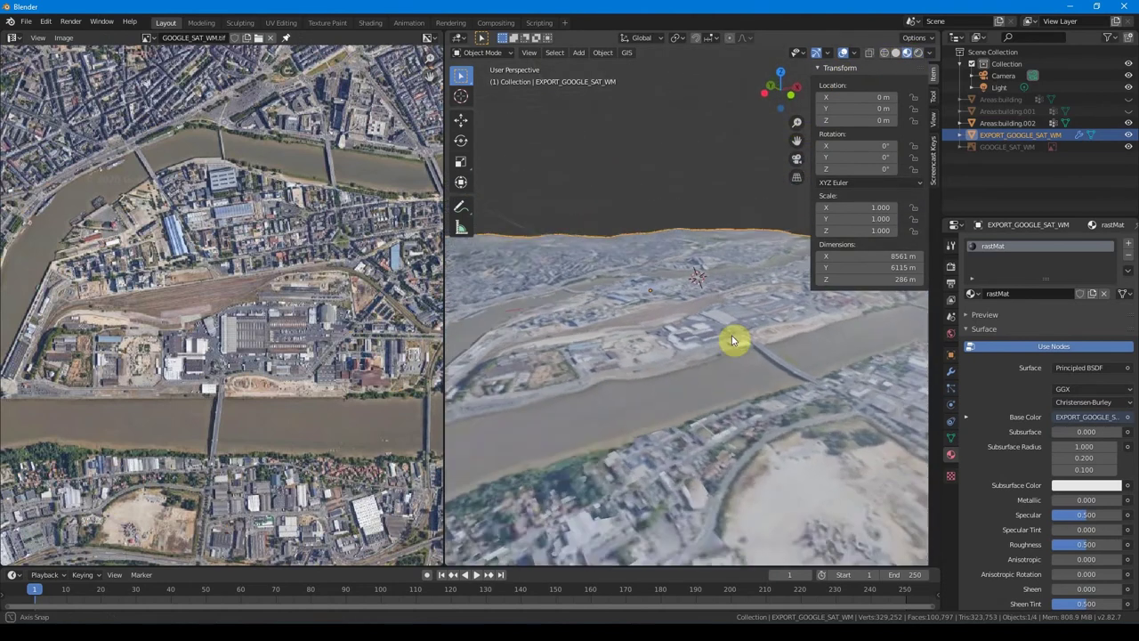
middle_drag(725, 375, 737, 342)
click(1127, 134)
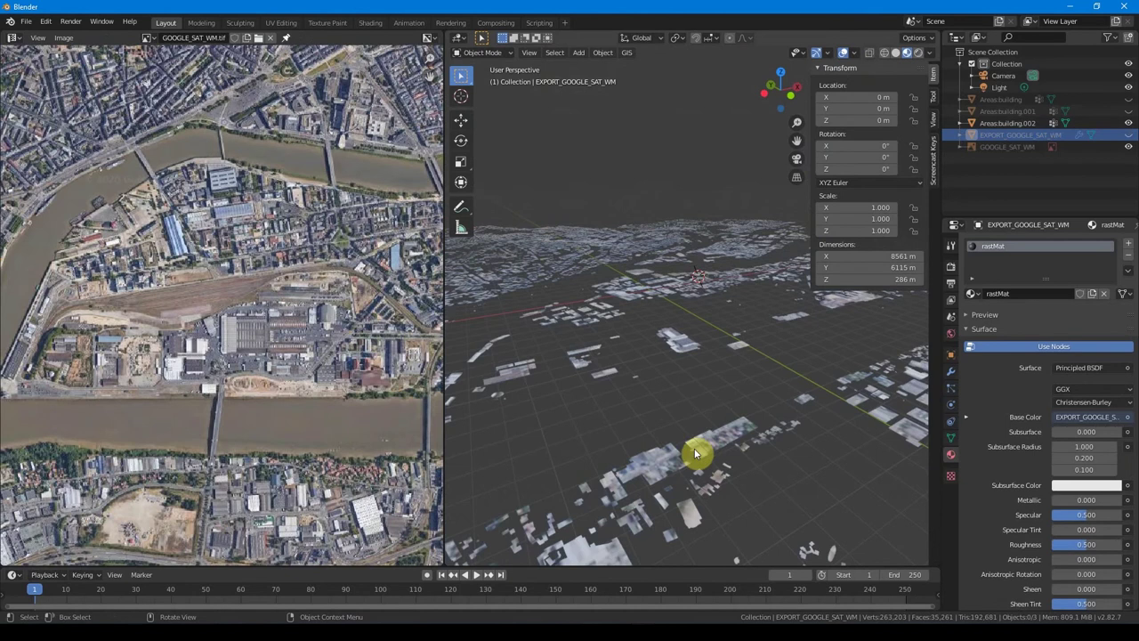
scroll(698, 365, up, 2)
scroll(700, 368, up, 2)
scroll(676, 368, up, 2)
scroll(668, 392, up, 2)
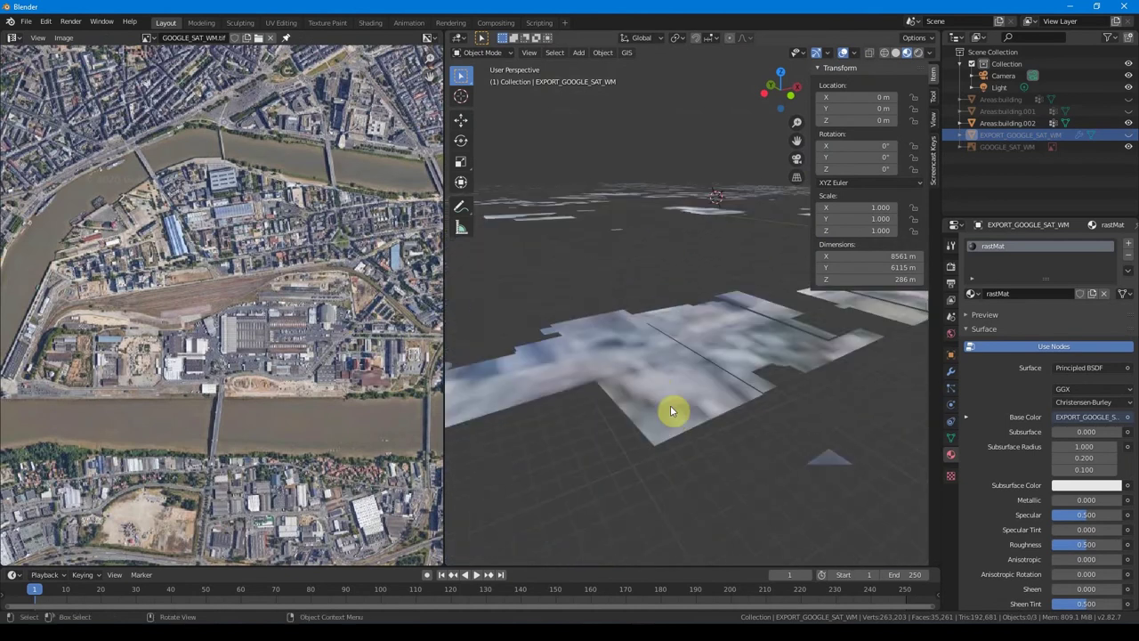
scroll(670, 411, up, 2)
scroll(614, 441, up, 2)
scroll(629, 429, up, 2)
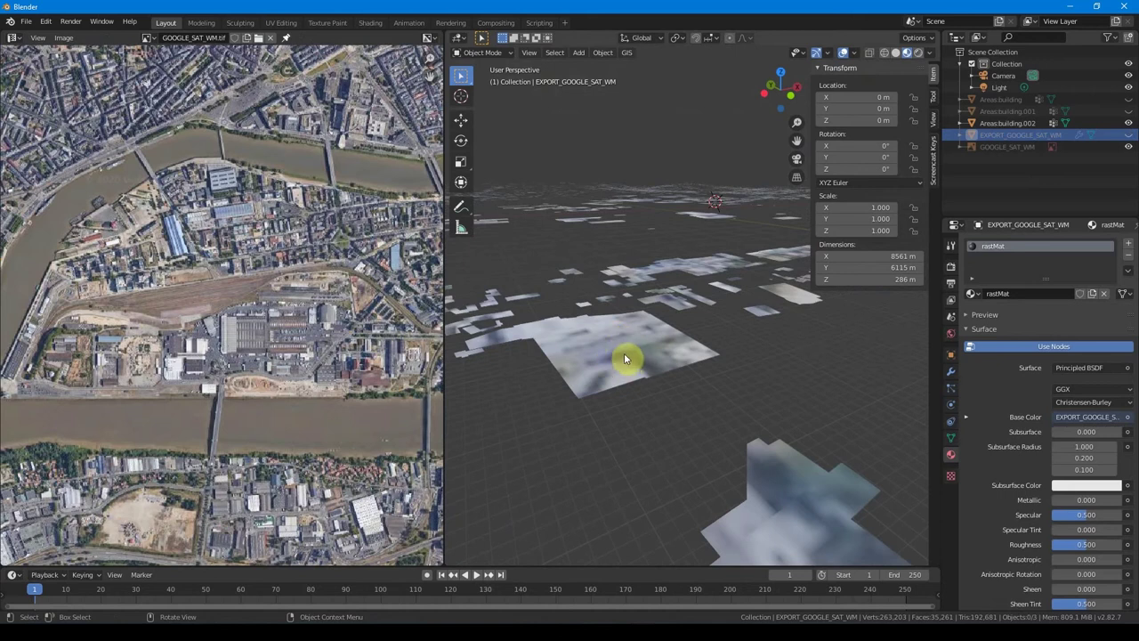
scroll(685, 339, down, 3)
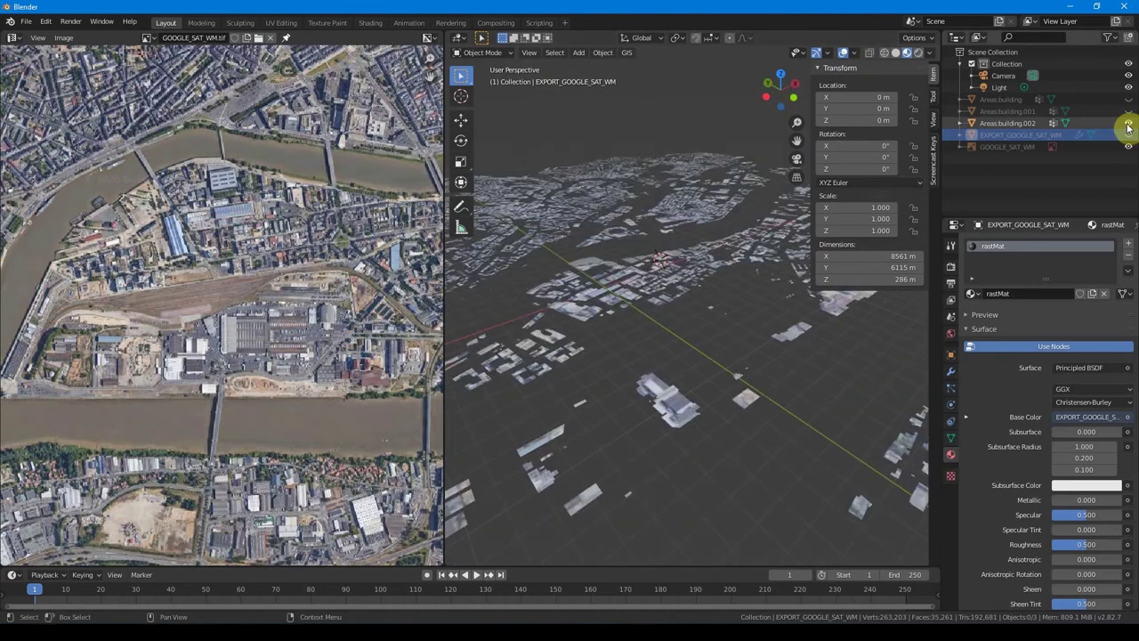
Show the EXPORT_GOOGLE_SAT_WM terrain and the original building walls again
click(1129, 133)
click(1128, 100)
mouse_move(689, 396)
middle_down()
mouse_move(611, 369)
mouse_move(695, 320)
middle_up()
scroll(695, 320, up, 2)
scroll(674, 336, up, 2)
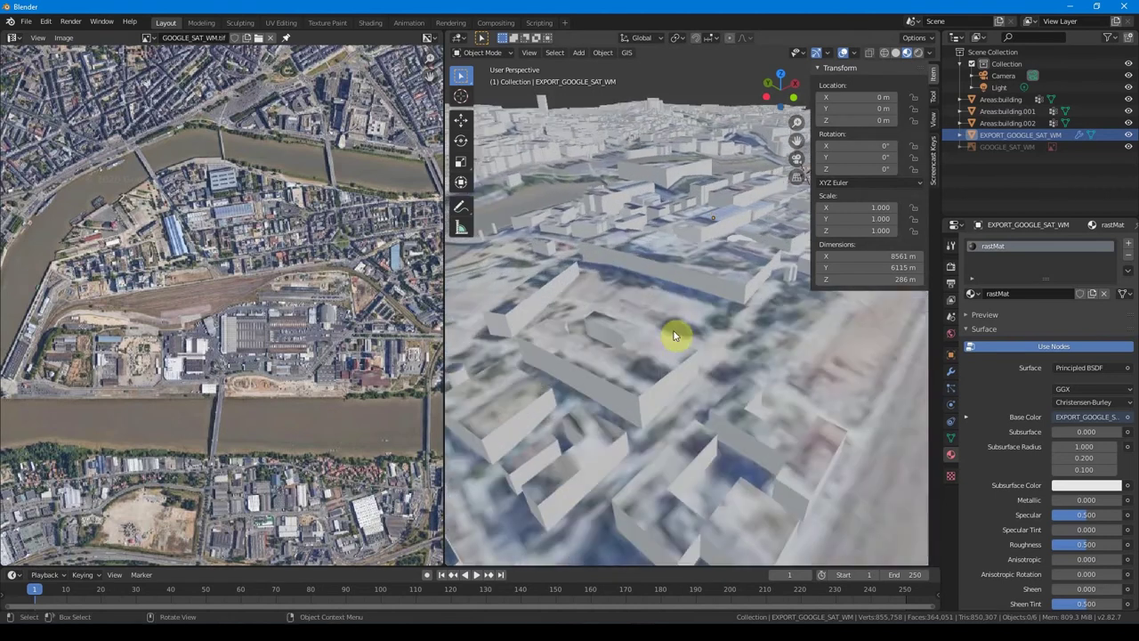
mouse_move(659, 363)
middle_down()
mouse_move(699, 293)
mouse_move(753, 320)
mouse_move(704, 316)
mouse_move(707, 330)
middle_up()
Join the image editor area into the 3D viewport for a single full-width view
right_click(444, 312)
click(389, 328)
mouse_move(514, 330)
middle_down()
mouse_move(507, 382)
mouse_move(540, 321)
mouse_move(521, 321)
mouse_move(564, 290)
middle_up()
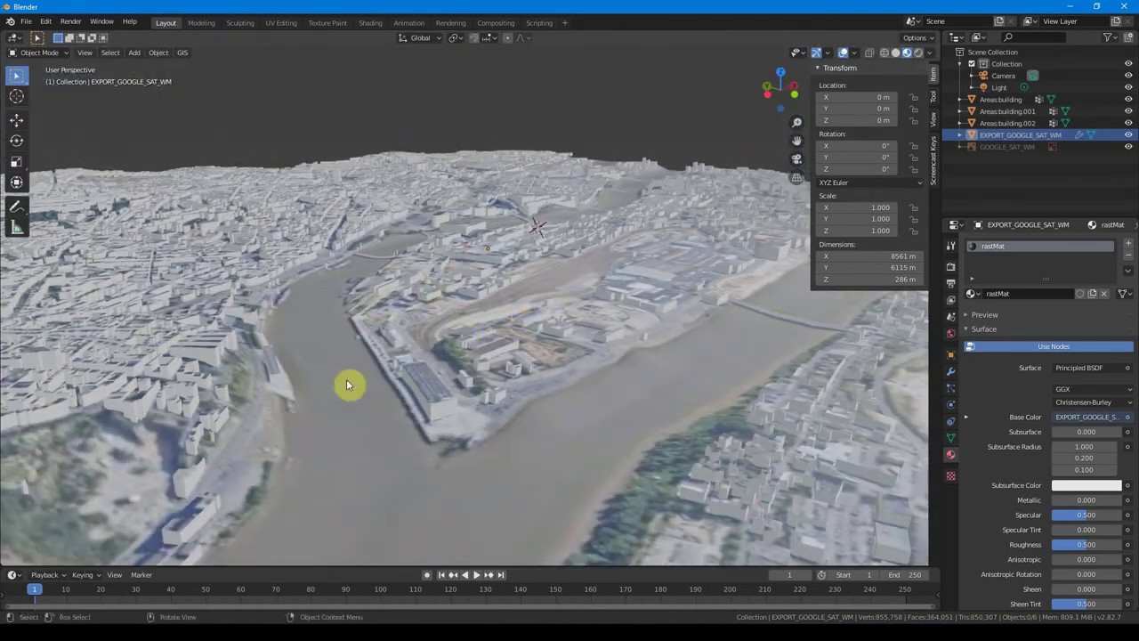
middle_drag(474, 300, 326, 339)
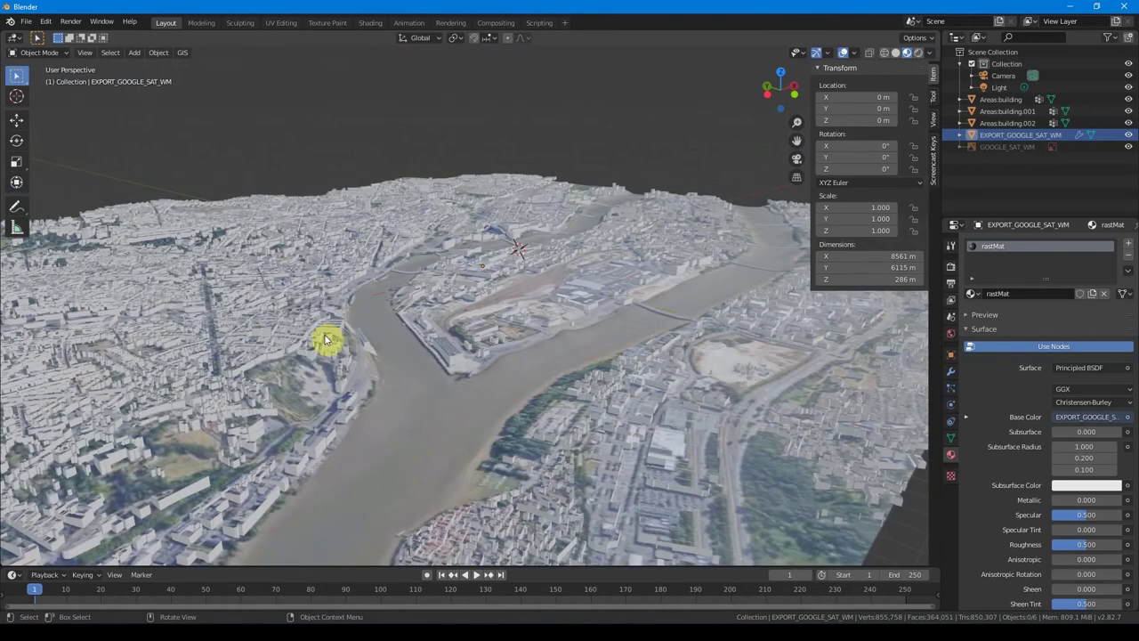
mouse_move(480, 327)
middle_down()
mouse_move(507, 341)
mouse_move(490, 346)
mouse_move(555, 318)
mouse_move(644, 347)
mouse_move(305, 356)
mouse_move(602, 336)
mouse_move(516, 325)
mouse_move(554, 281)
mouse_move(382, 318)
mouse_move(857, 51)
mouse_move(412, 135)
middle_up()
Hide the sidebar, select the EXPORT_GOOGLE_SAT_WM terrain, and bring up the GIS add-on menu
click(562, 286)
key(n)
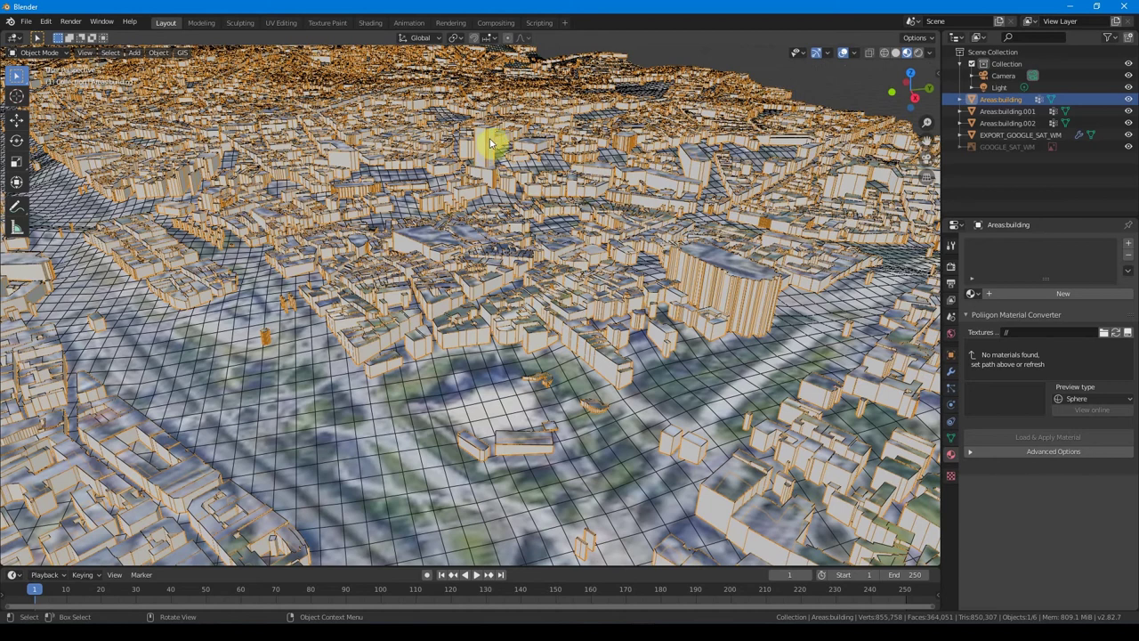
middle_drag(491, 144, 610, 329)
click(287, 288)
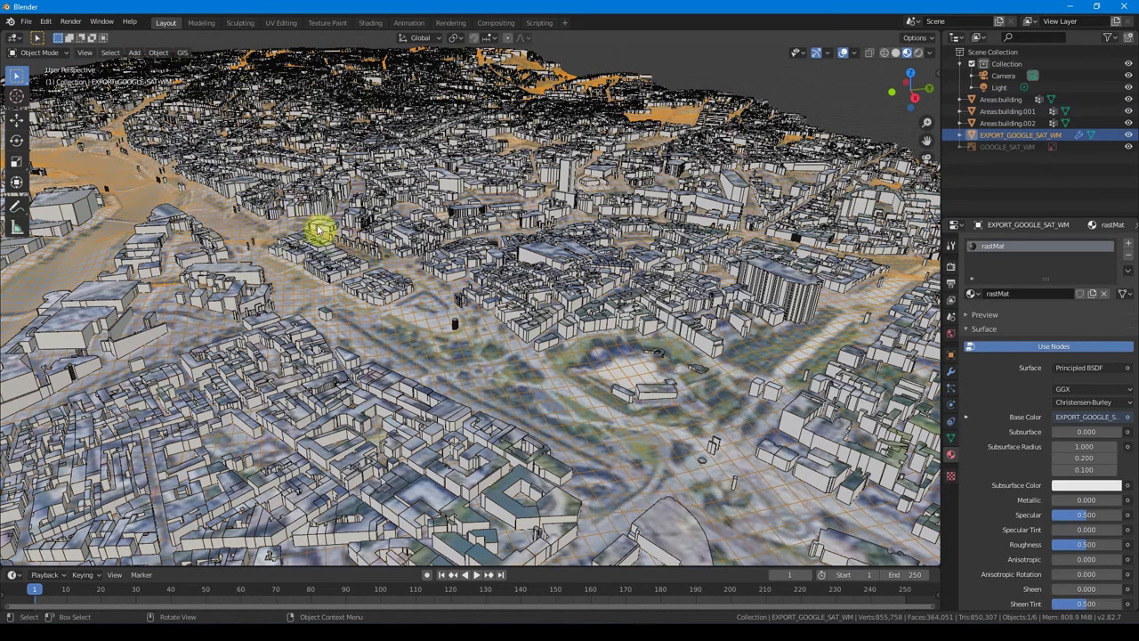
click(185, 57)
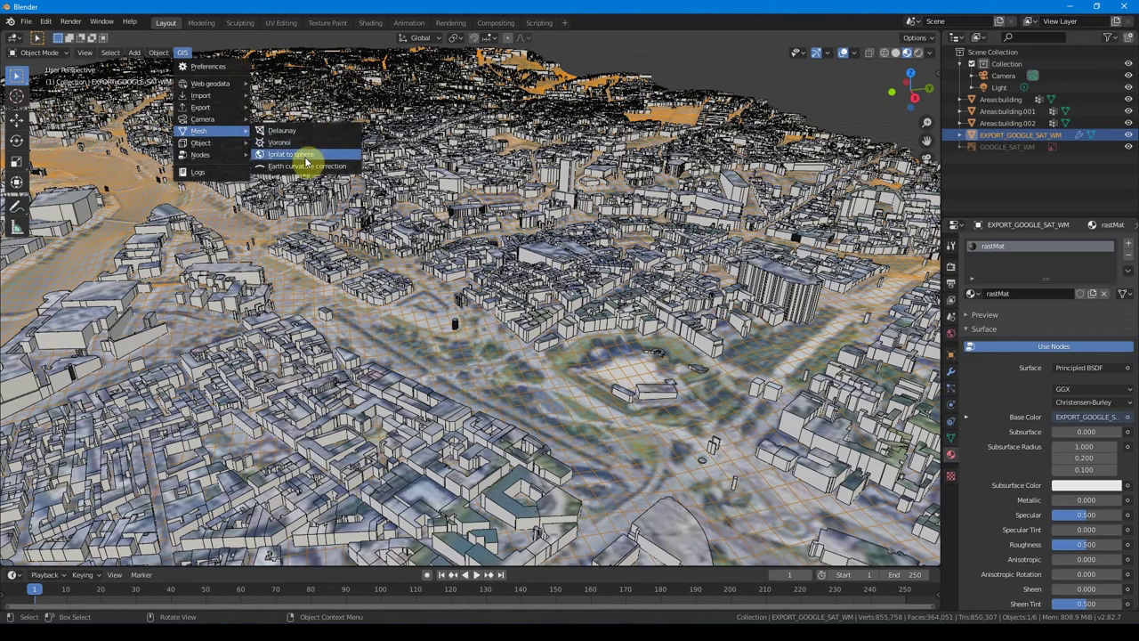
mouse_move(203, 119)
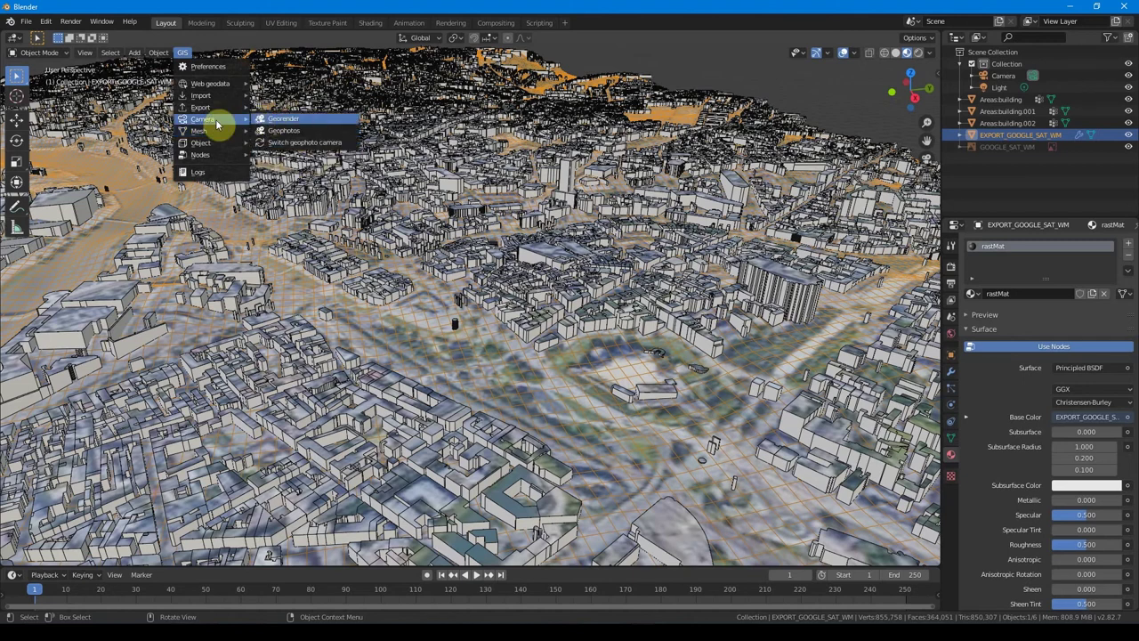
Create a Georef cam, view through it, and check the 1712 × 1222 px output resolution
click(307, 121)
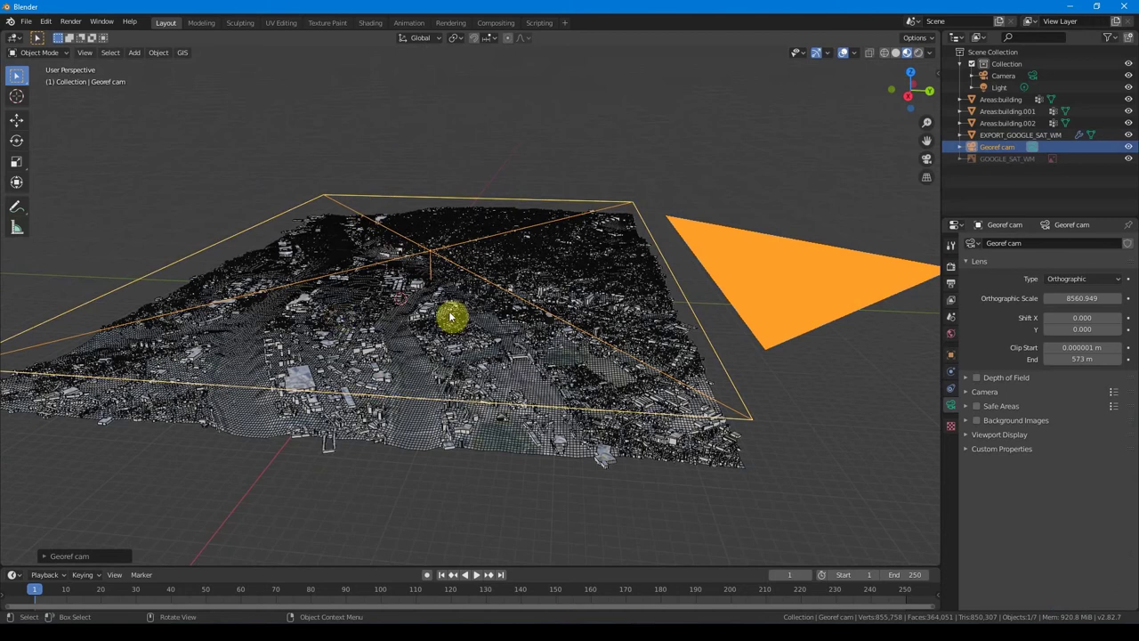
key(KP_0)
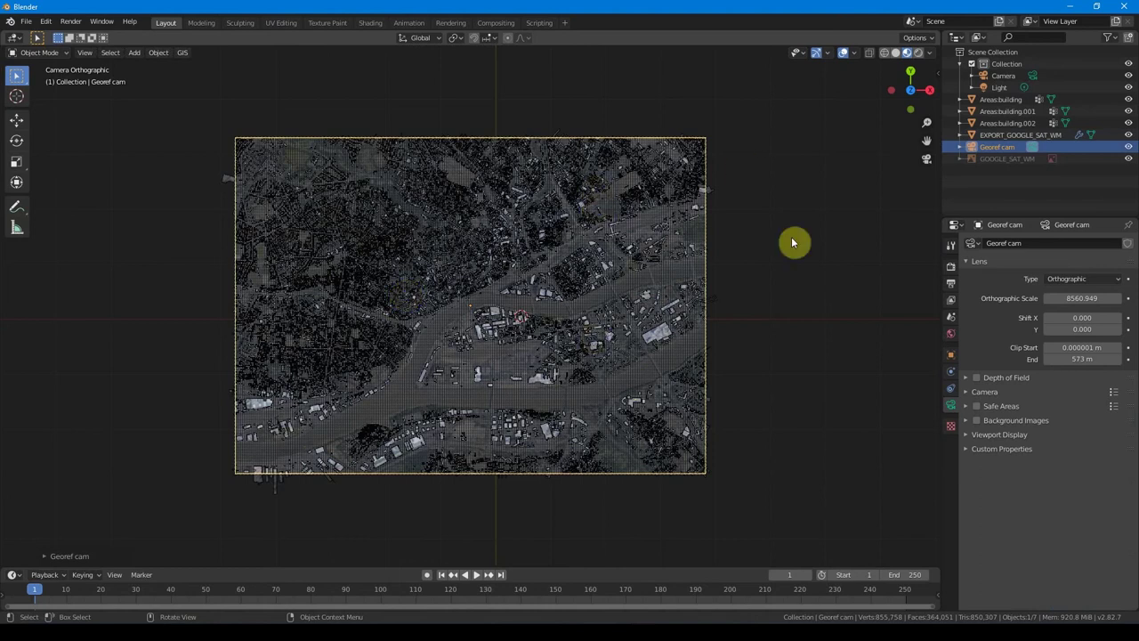
click(950, 268)
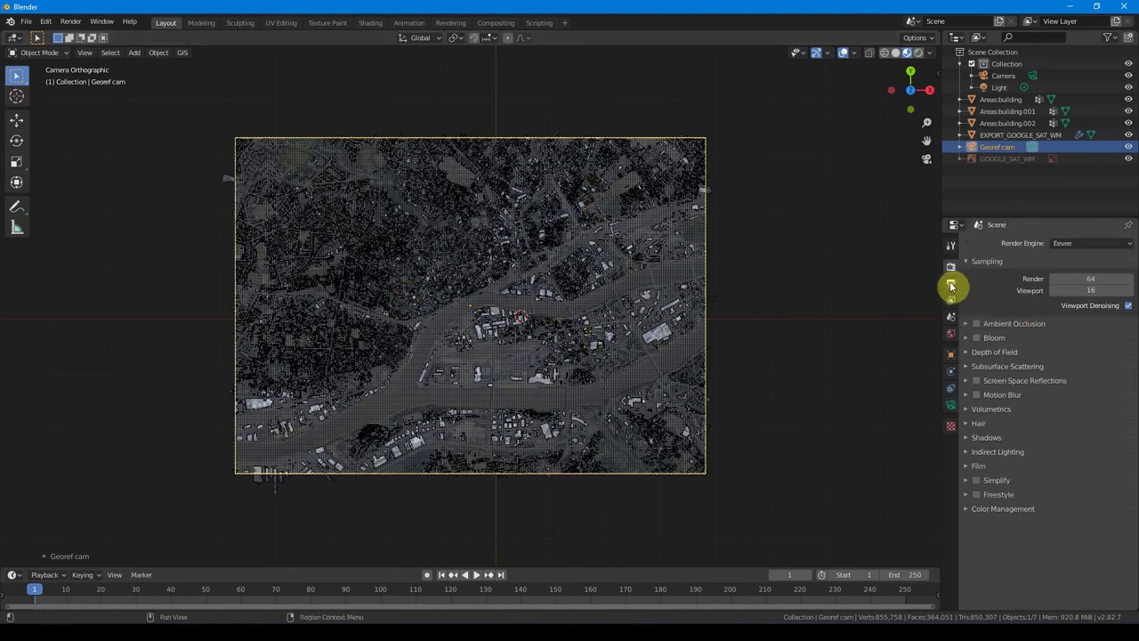
click(951, 283)
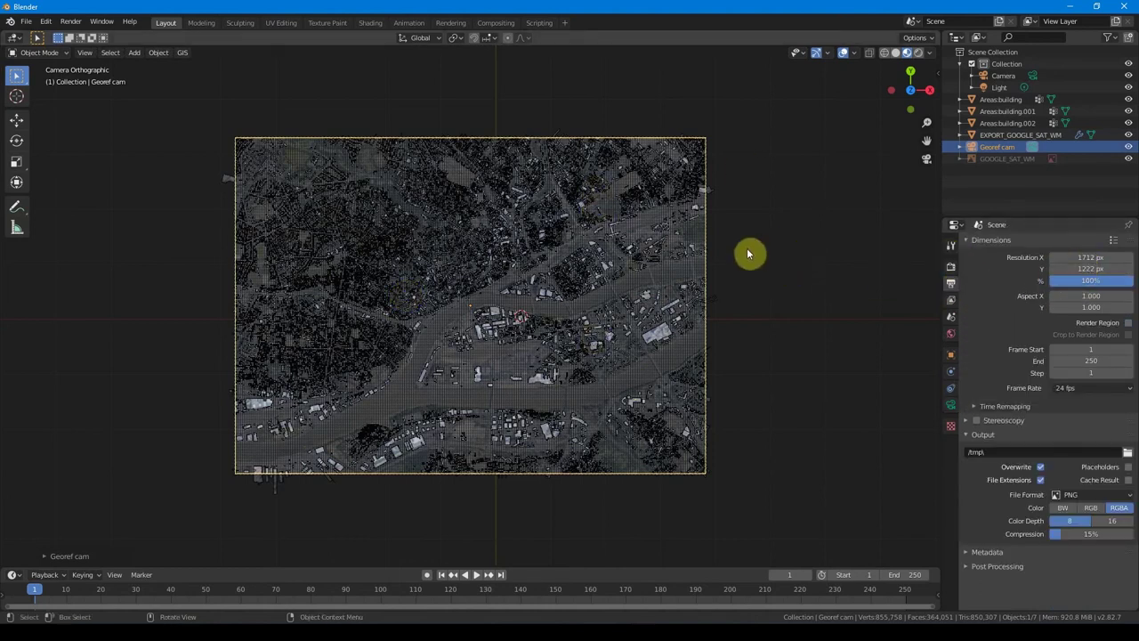
Turn off the wireframe overlay and frame the map in the camera view
click(856, 54)
click(789, 262)
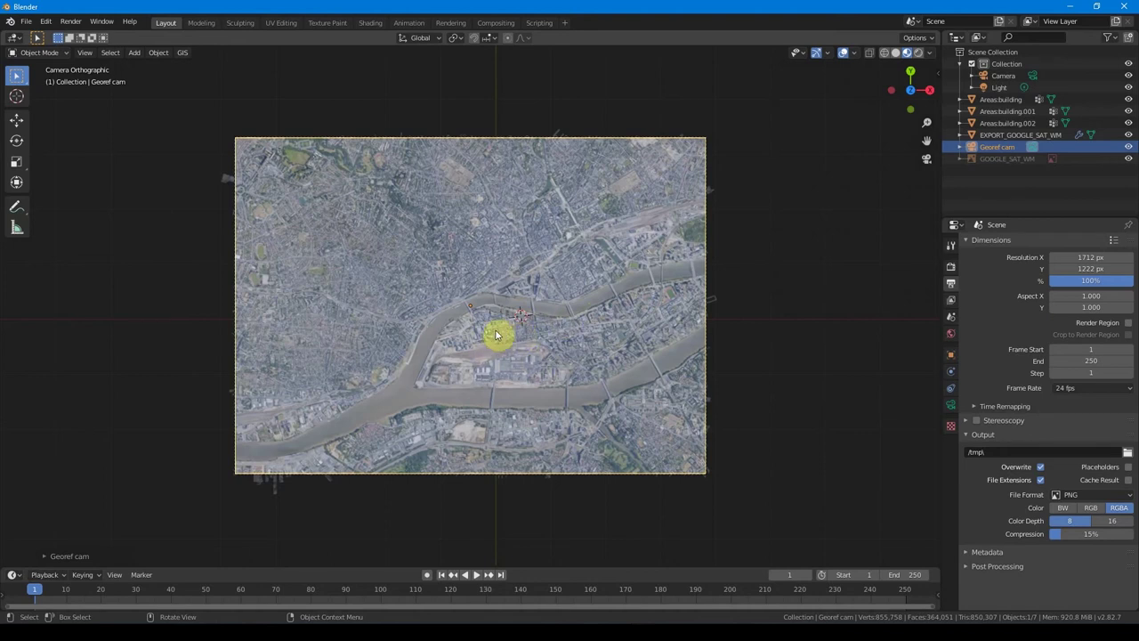
scroll(511, 313, up, 2)
scroll(508, 320, up, 3)
mouse_move(549, 335)
shift+middle_down()
mouse_move(489, 279)
mouse_move(458, 330)
shift+middle_up()
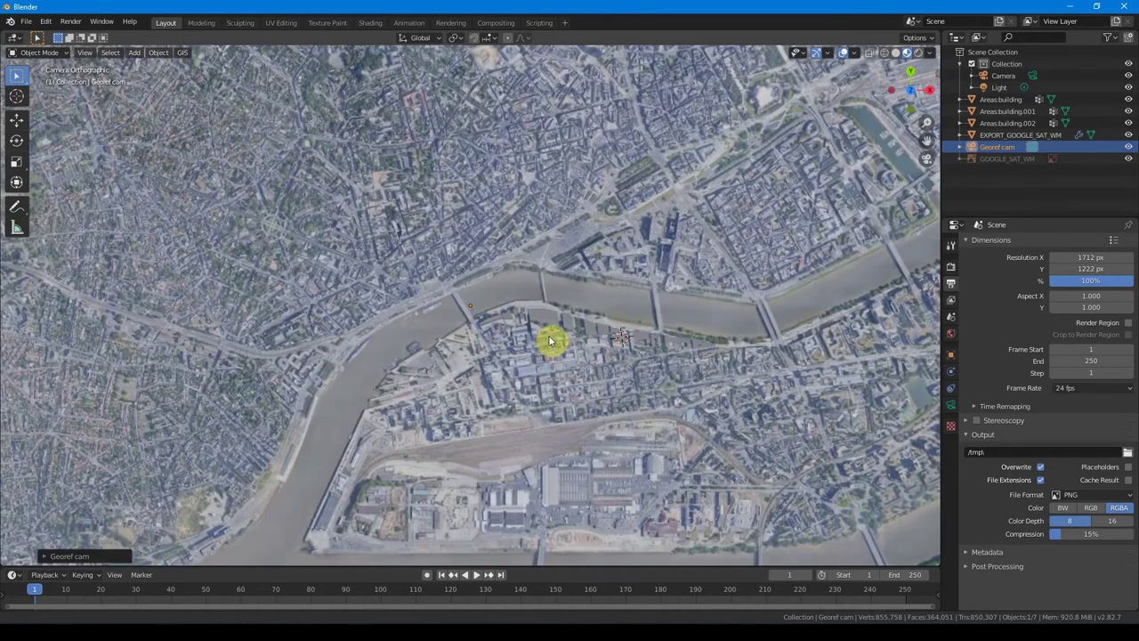
scroll(507, 281, up, 2)
Add a Sun light to the city scene and expand its Shadow and Contact Shadows settings
key(shift+a)
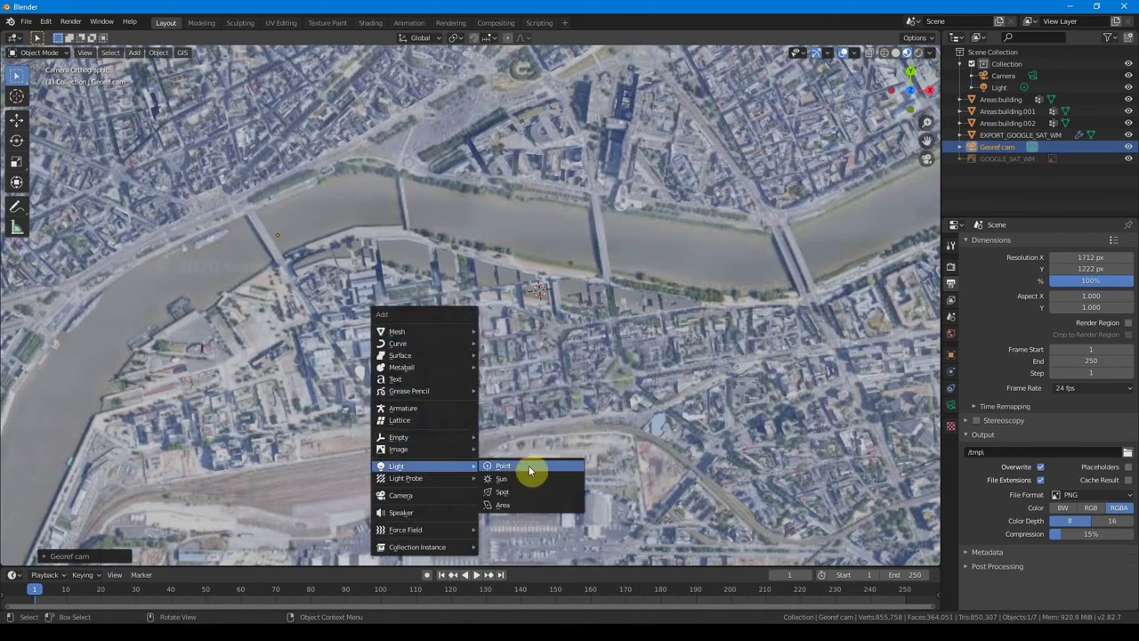
click(545, 479)
click(951, 405)
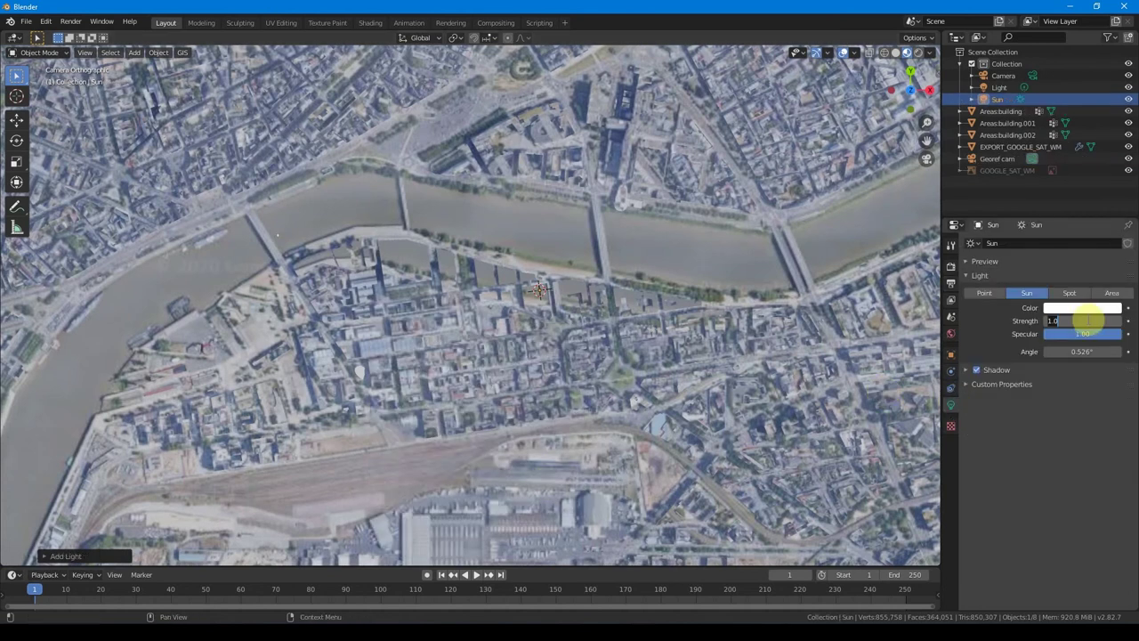
click(983, 371)
click(983, 421)
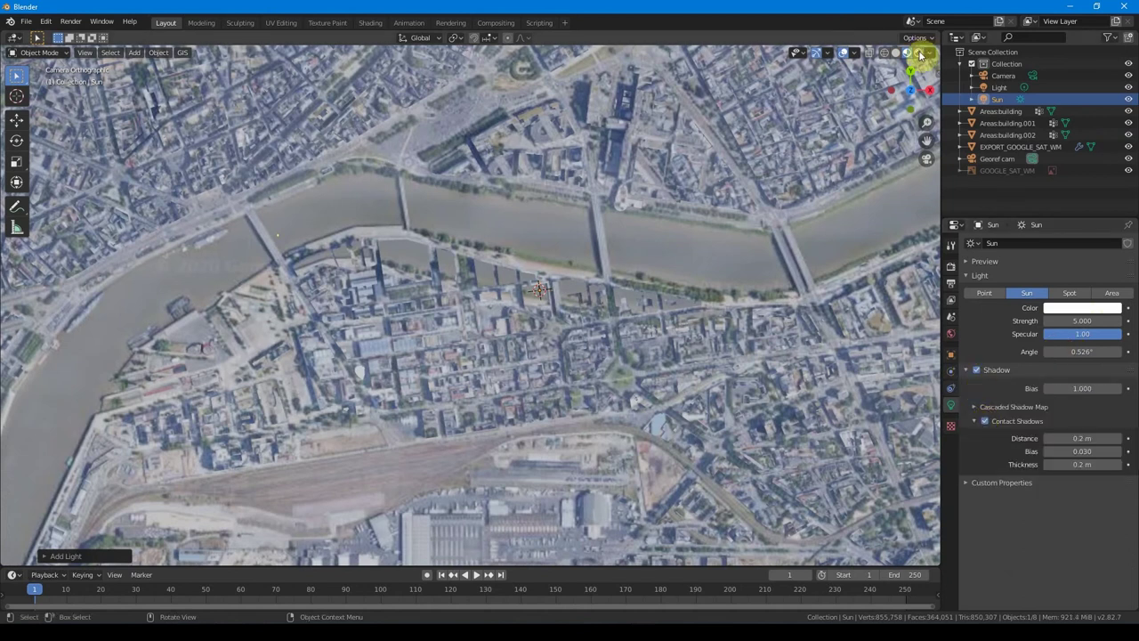
Check the buildings and terrain in brighter shading, then set the Sun strength to 2
click(920, 54)
click(407, 265)
click(950, 454)
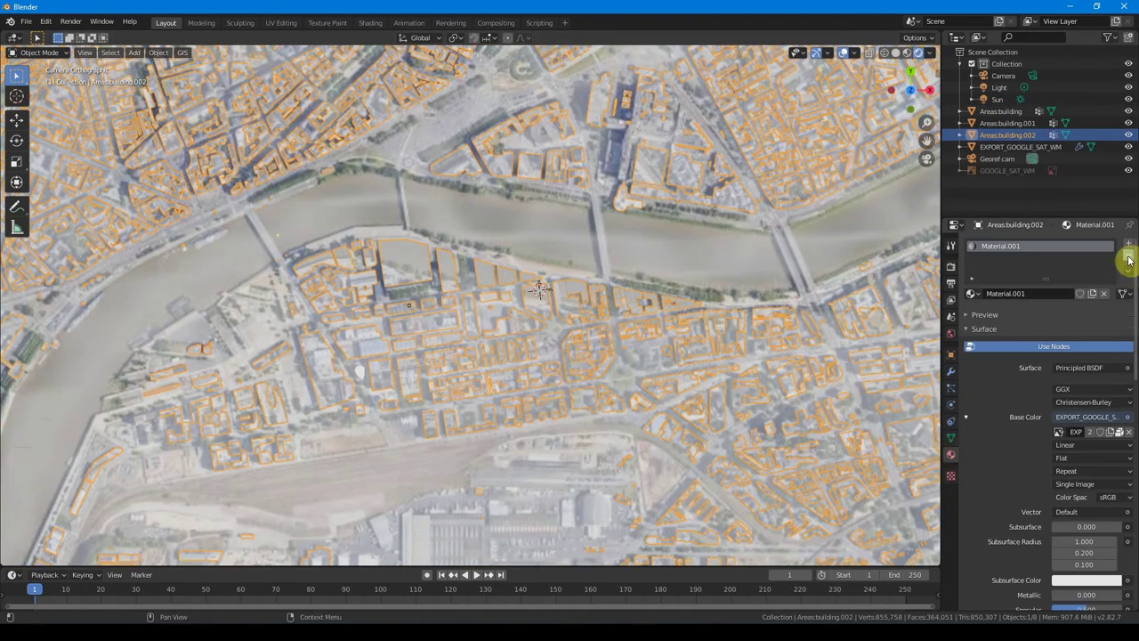
click(1128, 257)
click(573, 293)
click(997, 98)
drag(1050, 321, 1079, 321)
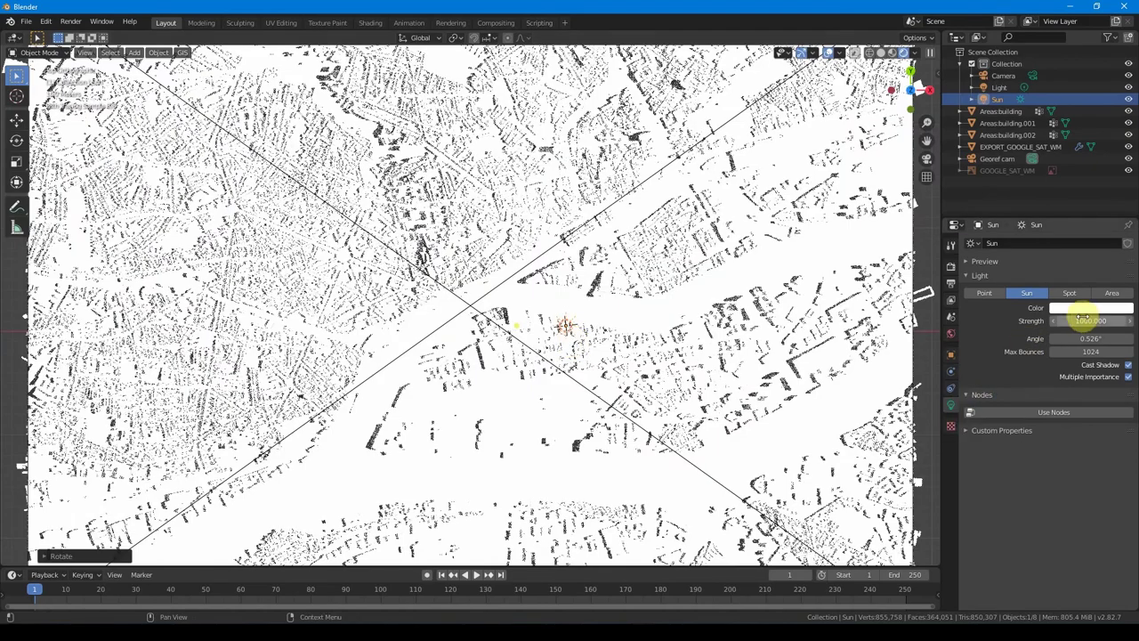
Fine-tune the Sun strength, check Cycles at 128 samples, and preview building shadows in Rendered shading
drag(1080, 319, 1089, 333)
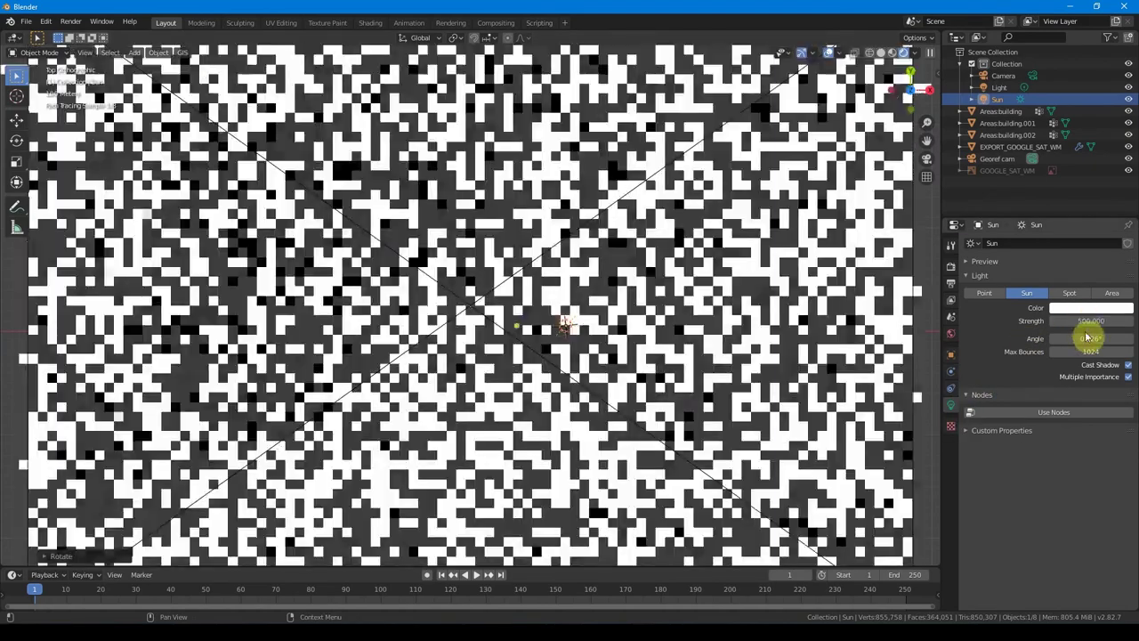
click(950, 265)
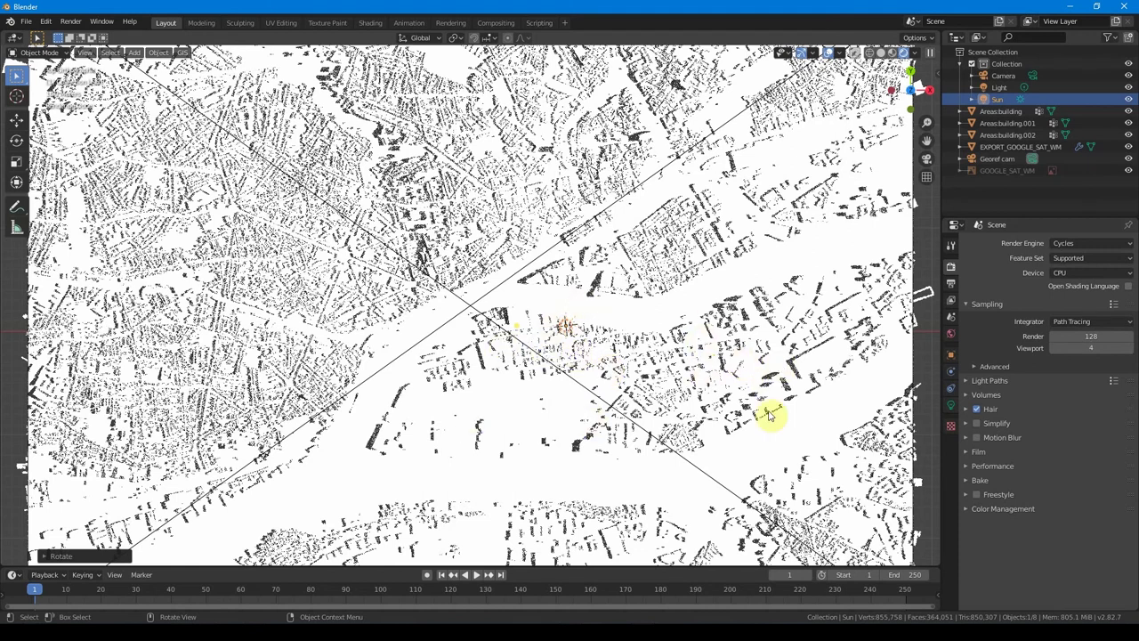
click(997, 88)
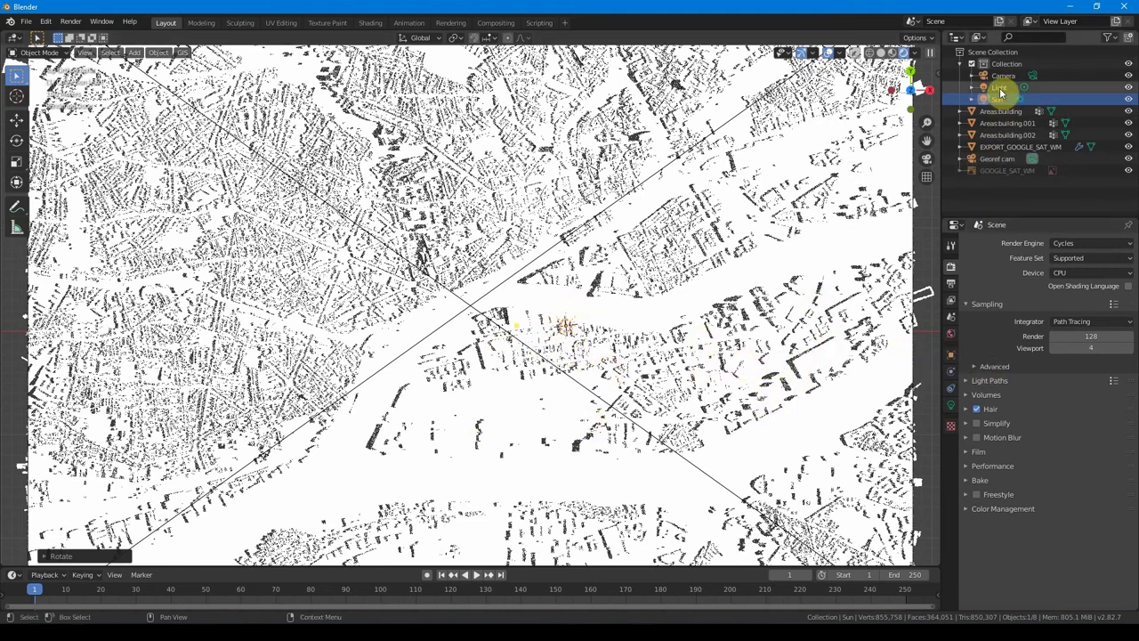
click(997, 100)
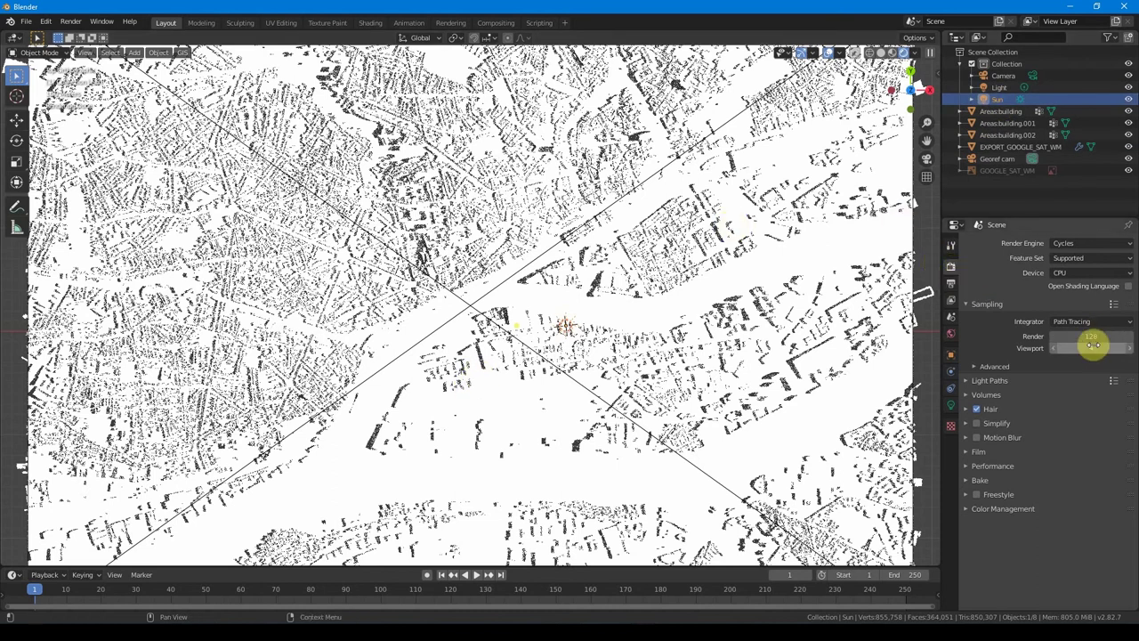
key(z)
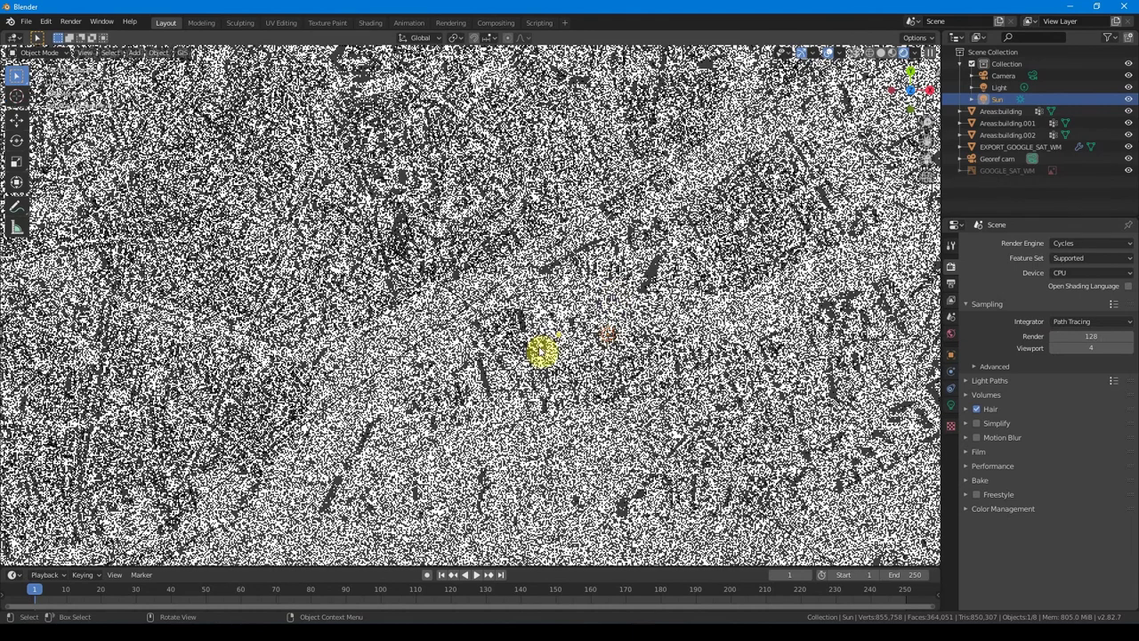
middle_drag(534, 356, 551, 356)
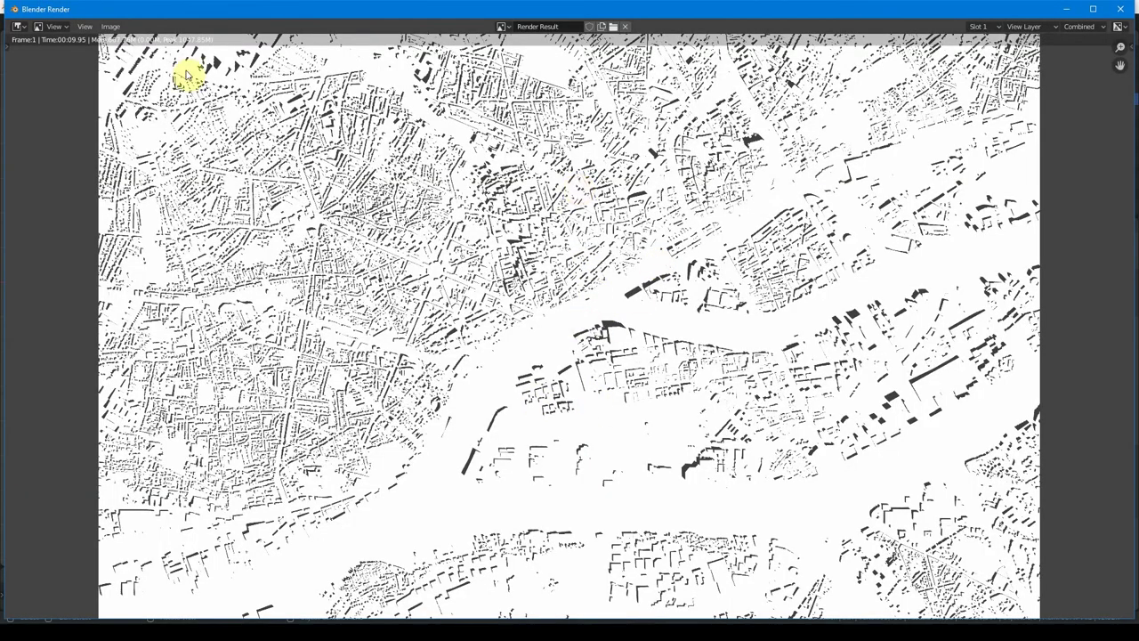
Zoom in and back out on the rendered Nantes shadow map to inspect the building shadows
scroll(620, 312, up, 1)
scroll(628, 321, up, 2)
scroll(658, 328, up, 2)
scroll(712, 322, up, 2)
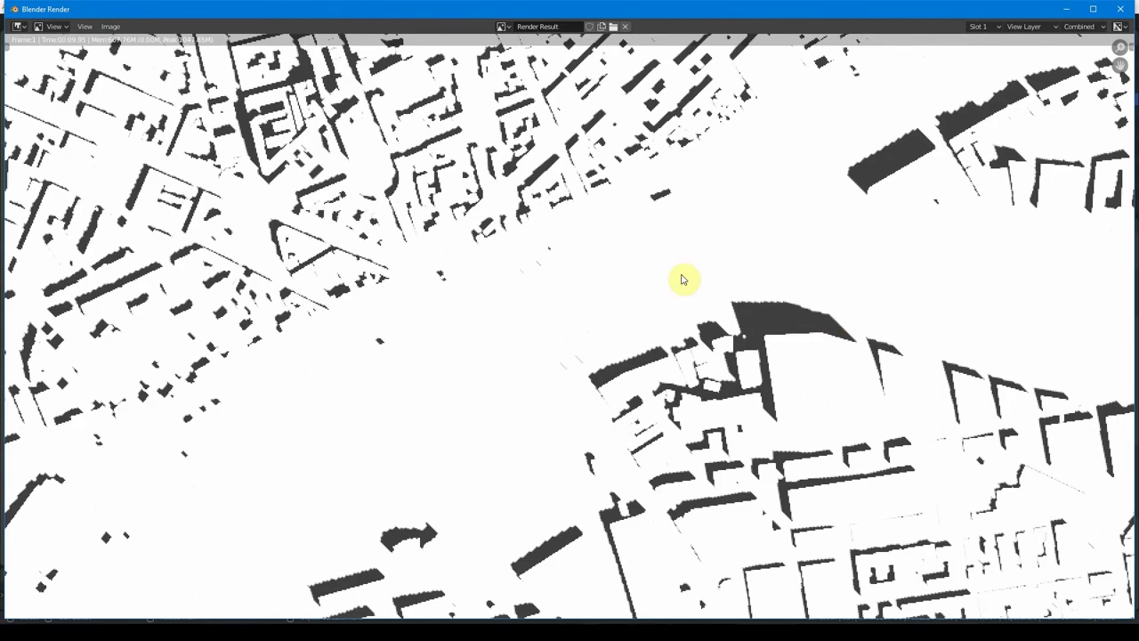
scroll(726, 358, down, 2)
scroll(726, 358, down, 3)
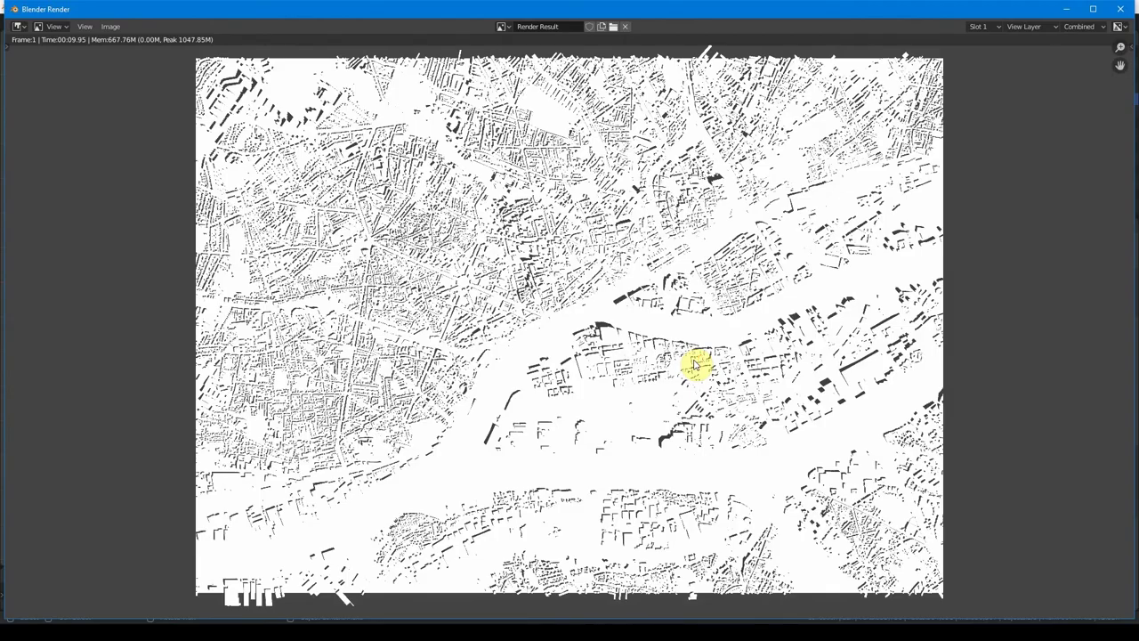